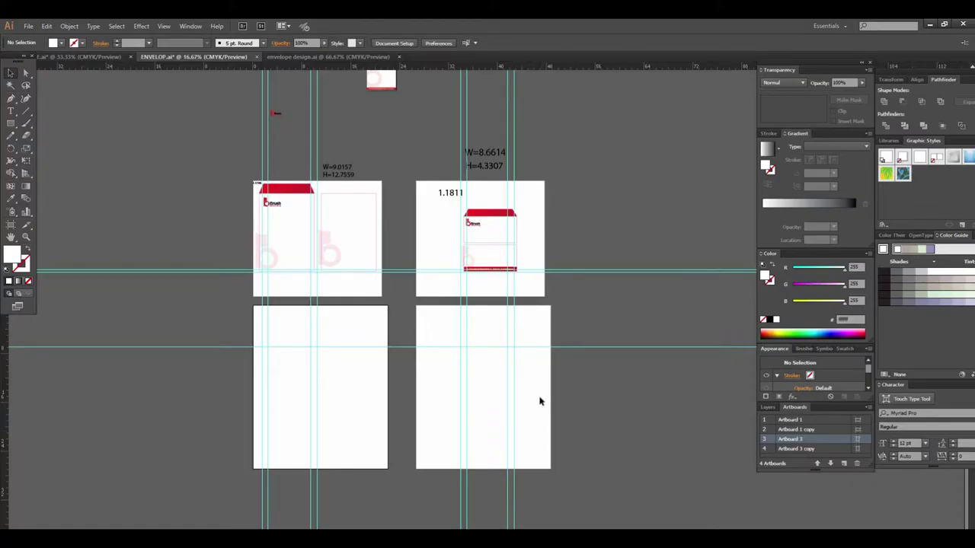
# - Zoom and pan across the two Brush envelope artboards to inspect the layouts
pyautogui.click(459, 266)
pyautogui.moveTo(450, 237); pyautogui.dragTo(449, 329)
pyautogui.scroll(1, 434, 277)
pyautogui.click(435, 274)
pyautogui.scroll(-1, 456, 274)
pyautogui.scroll(-2, 475, 310)
pyautogui.scroll(-2, 472, 272)
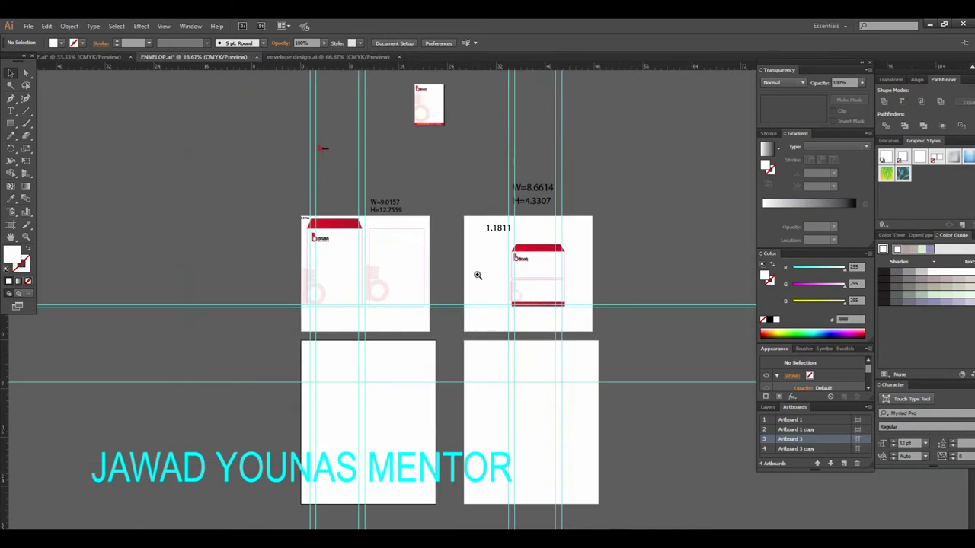
pyautogui.scroll(1, 475, 276)
pyautogui.scroll(2, 457, 320)
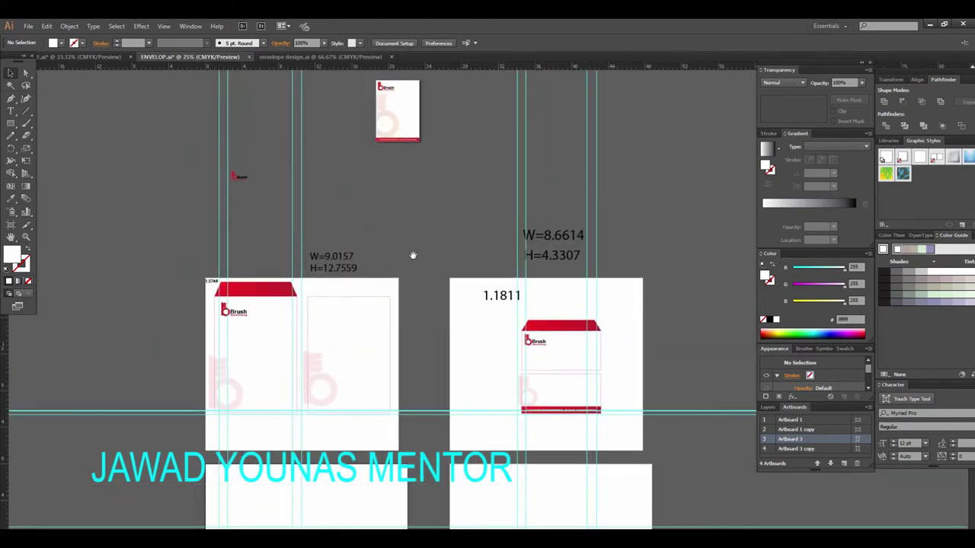
pyautogui.scroll(2, 409, 300)
pyautogui.scroll(1, 410, 300)
pyautogui.scroll(1, 404, 282)
pyautogui.moveTo(404, 283); pyautogui.dragTo(256, 363)
pyautogui.scroll(1, 467, 257)
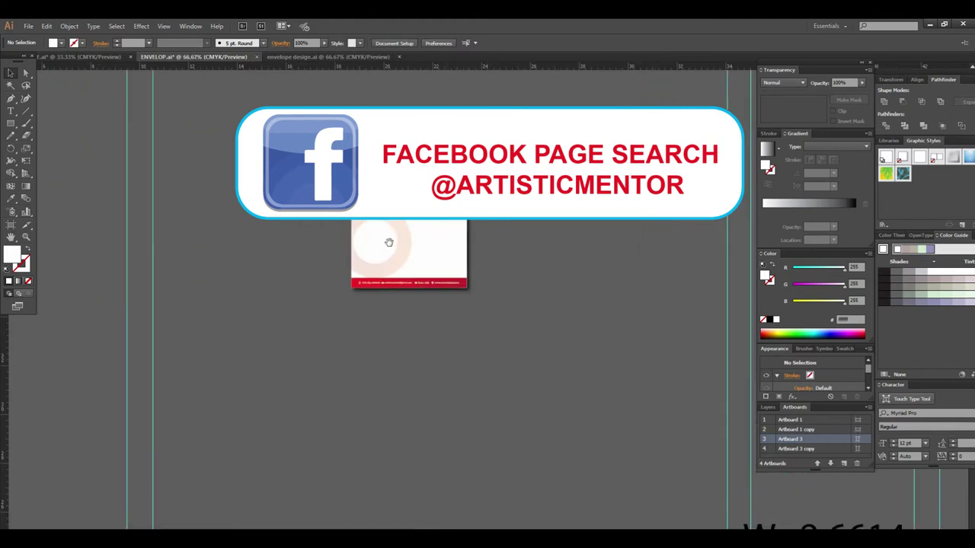
pyautogui.scroll(-2, 486, 388)
# - Frame both envelope artboards again, then play the Artistic Mentor intro video
pyautogui.moveTo(473, 396); pyautogui.dragTo(459, 259)
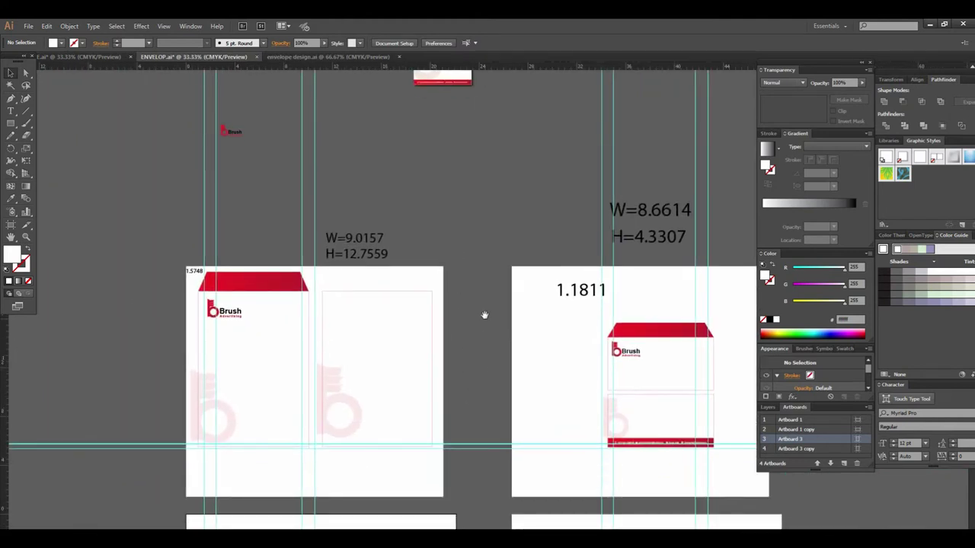
pyautogui.scroll(-1, 525, 342)
pyautogui.moveTo(520, 343); pyautogui.dragTo(475, 353)
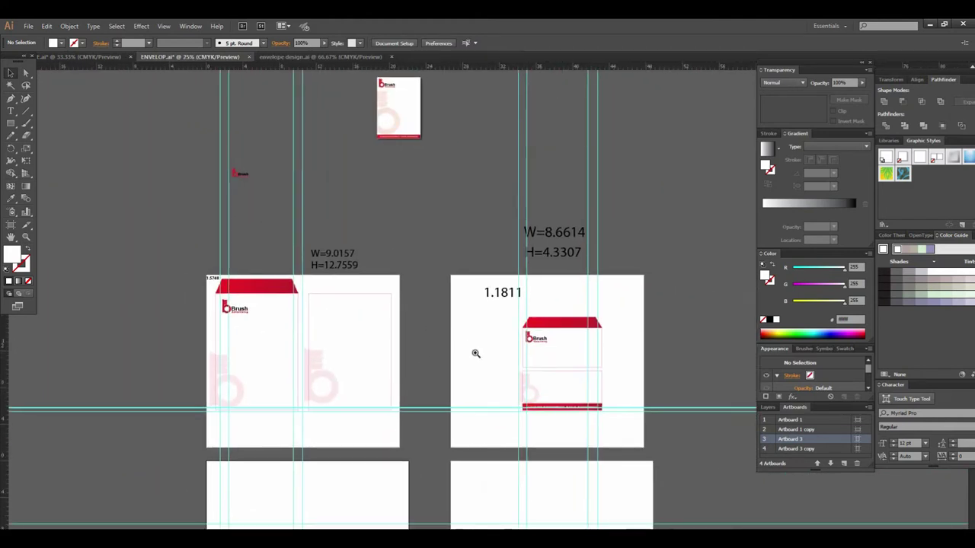
pyautogui.scroll(1, 477, 338)
pyautogui.scroll(2, 457, 343)
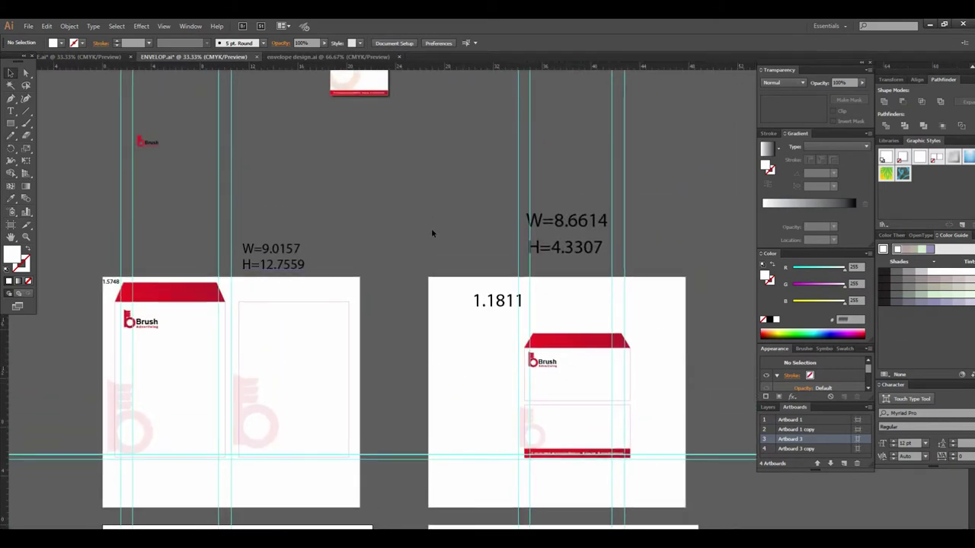
pyautogui.hscroll(-2, 533, 289)
pyautogui.scroll(-2, 459, 313)
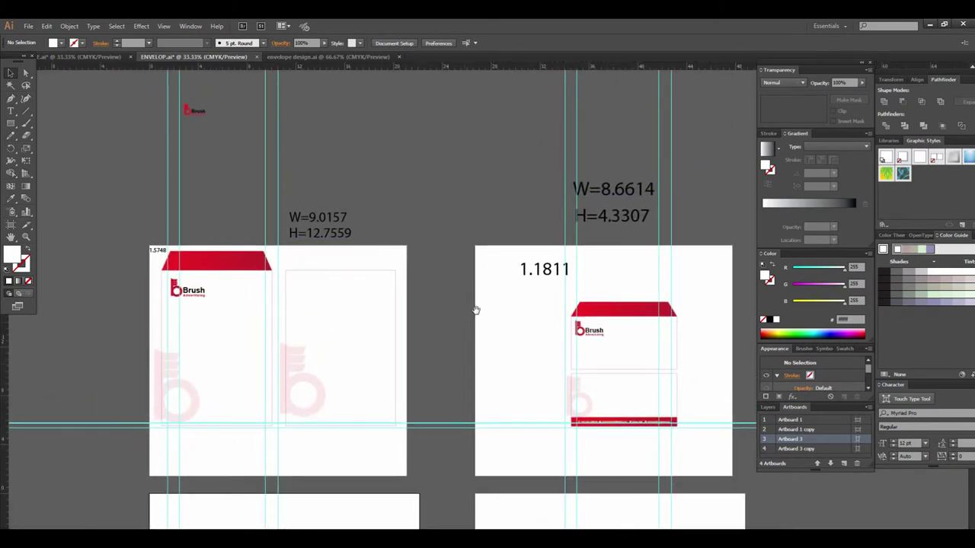
pyautogui.click(485, 341)
pyautogui.scroll(1, 481, 372)
pyautogui.scroll(3, 468, 393)
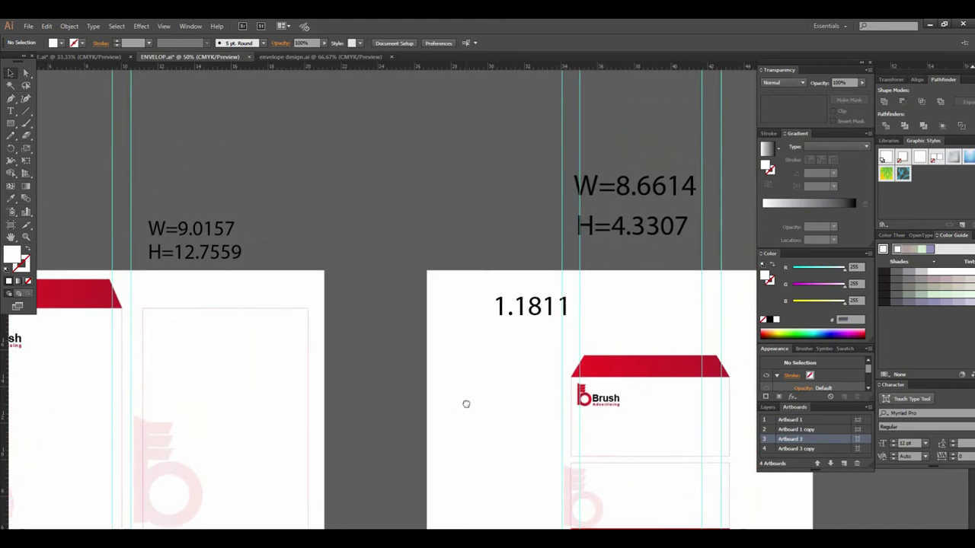
pyautogui.scroll(-1, 507, 360)
pyautogui.moveTo(505, 374)
pyautogui.mouseDown()
pyautogui.moveTo(531, 342)
pyautogui.moveTo(526, 312)
pyautogui.mouseUp()
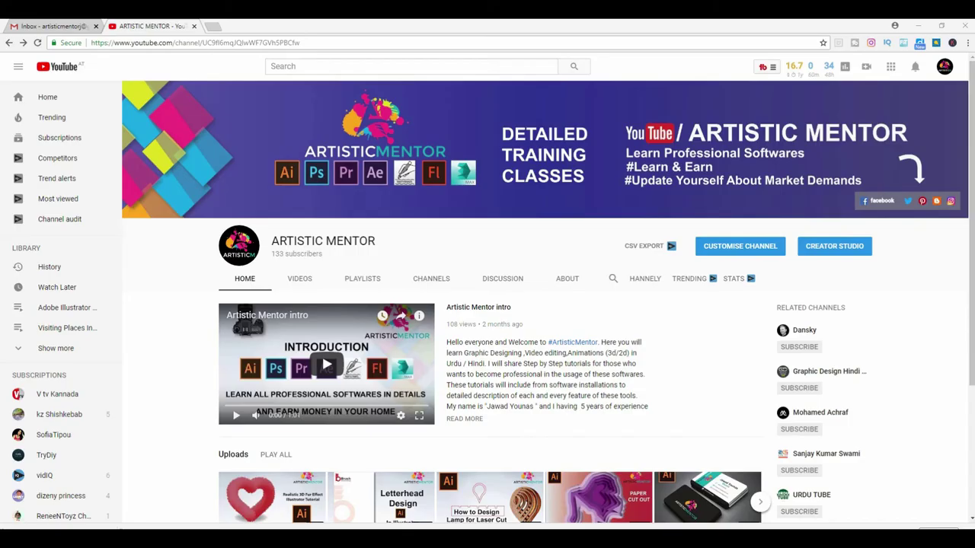
pyautogui.click(420, 392)
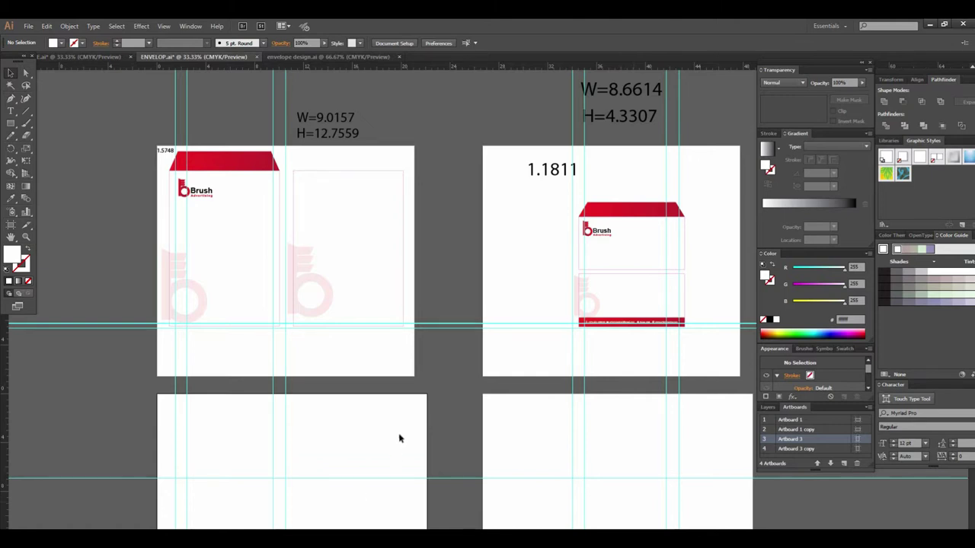
pyautogui.moveTo(418, 411); pyautogui.dragTo(425, 348)
pyautogui.scroll(2, 419, 329)
pyautogui.scroll(1, 457, 343)
pyautogui.scroll(-2, 492, 337)
pyautogui.scroll(-1, 472, 399)
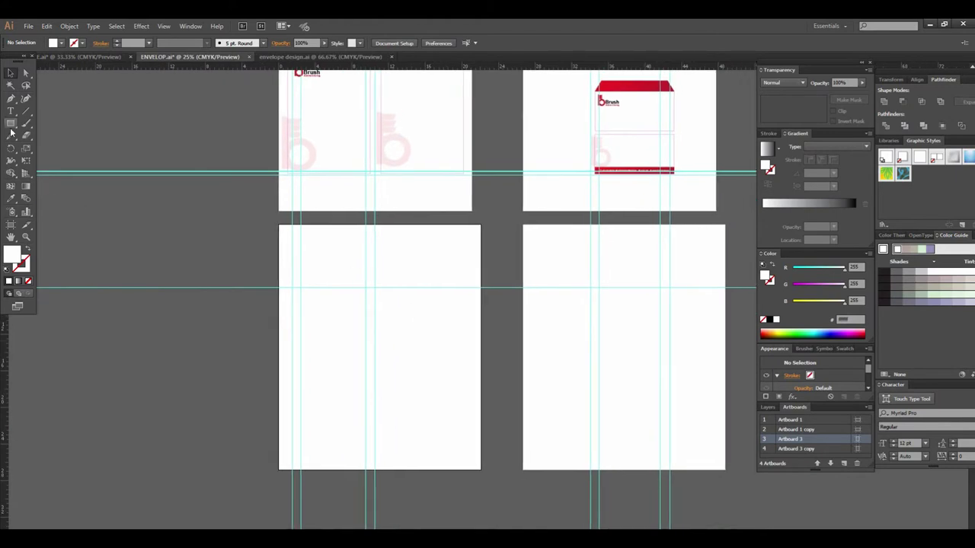
pyautogui.moveTo(305, 206); pyautogui.dragTo(305, 286)
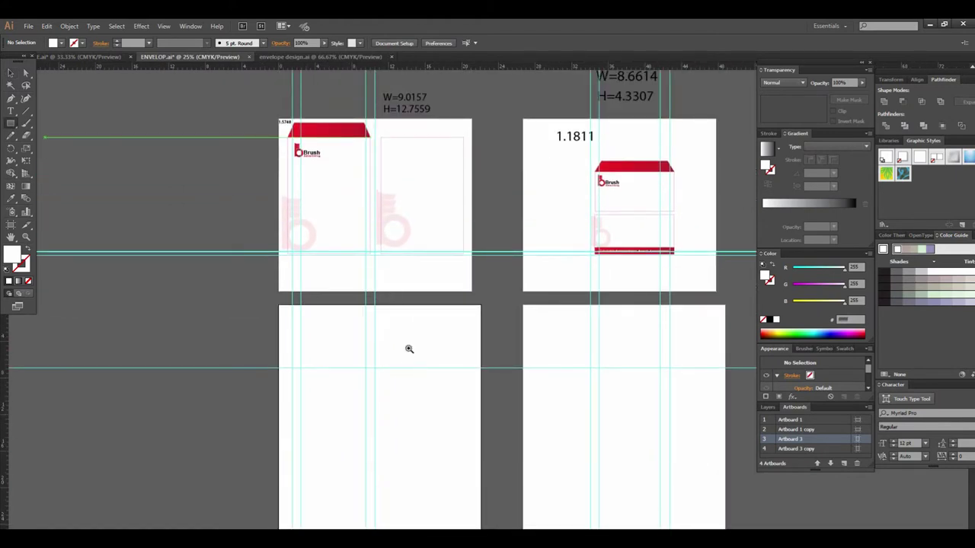
pyautogui.moveTo(436, 396); pyautogui.dragTo(405, 417)
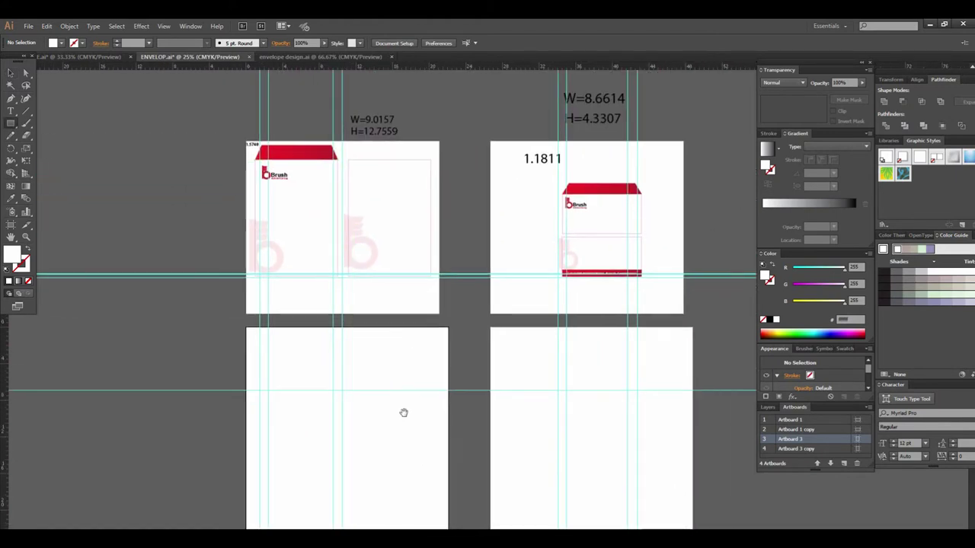
pyautogui.moveTo(553, 377); pyautogui.dragTo(500, 374)
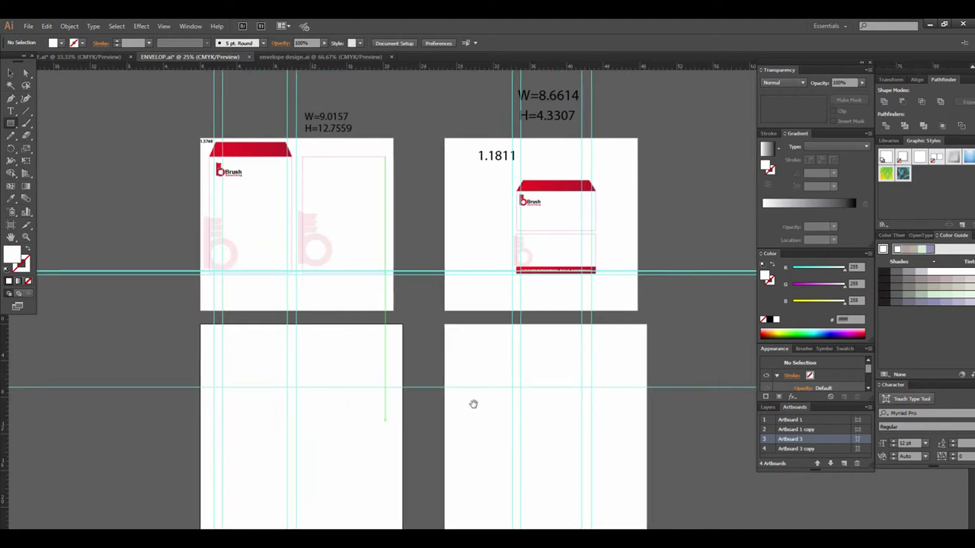
pyautogui.hotkey('ctrl', '+')
pyautogui.scroll(3, 400, 399)
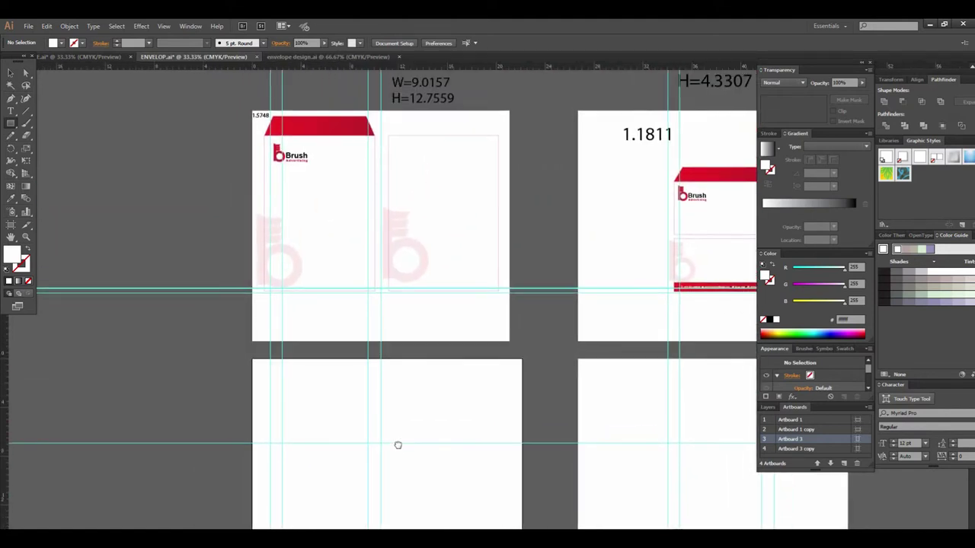
# - Draw a 9.0157 × 12.7559 in rectangle on the blank lower-left artboard
pyautogui.click(307, 405)
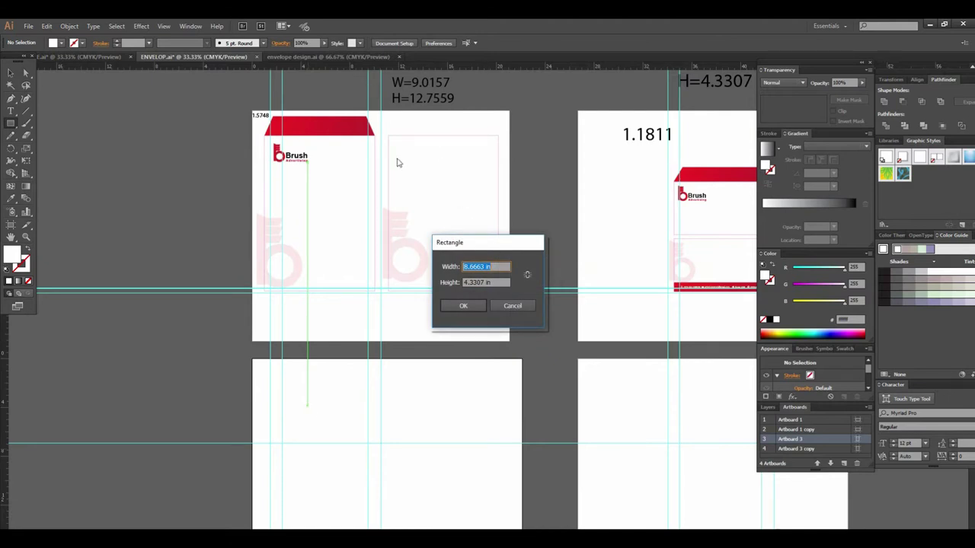
pyautogui.write('9.0157')
pyautogui.press('Tab')
pyautogui.write('12')
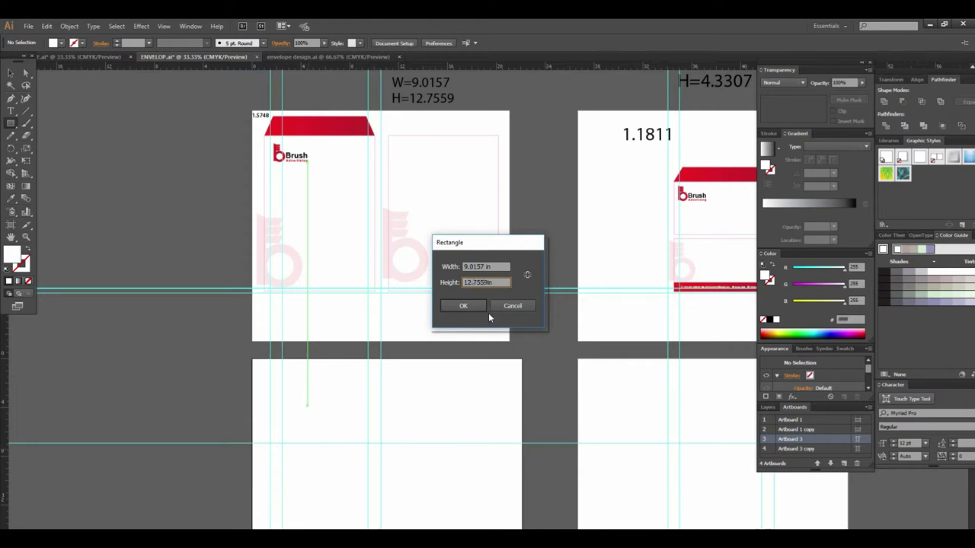
pyautogui.click(463, 306)
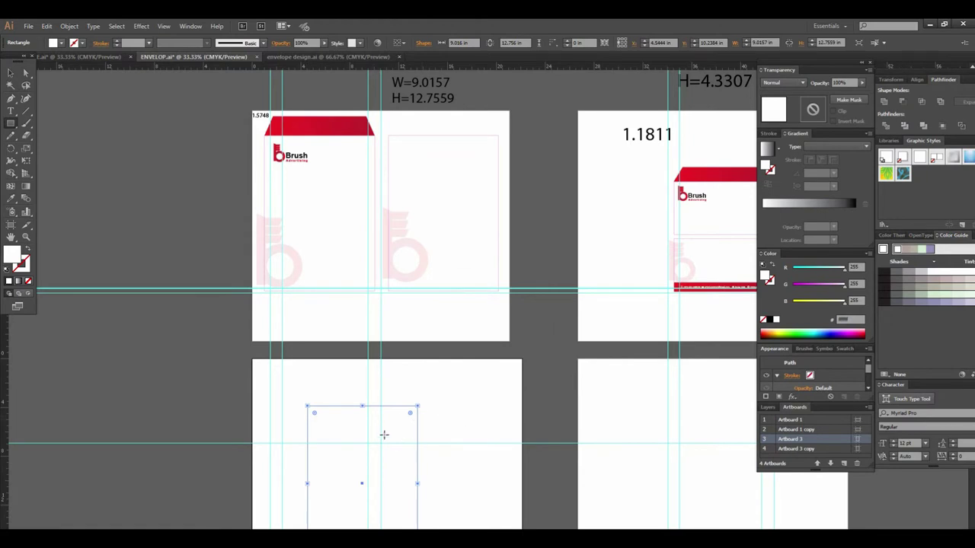
# - Give the new rectangle a cyan outline and a white fill
pyautogui.scroll(-2, 457, 409)
pyautogui.scroll(-1, 414, 353)
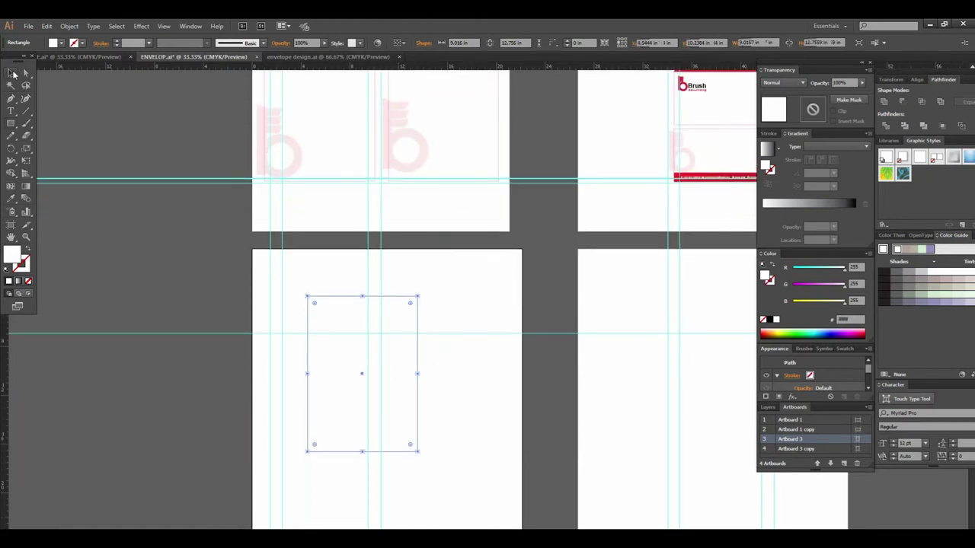
pyautogui.click(59, 43)
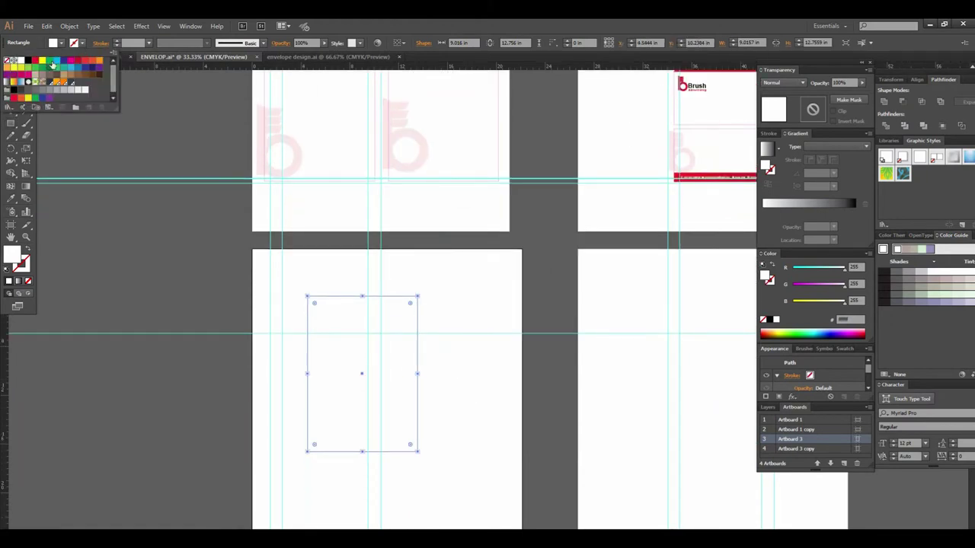
pyautogui.click(57, 61)
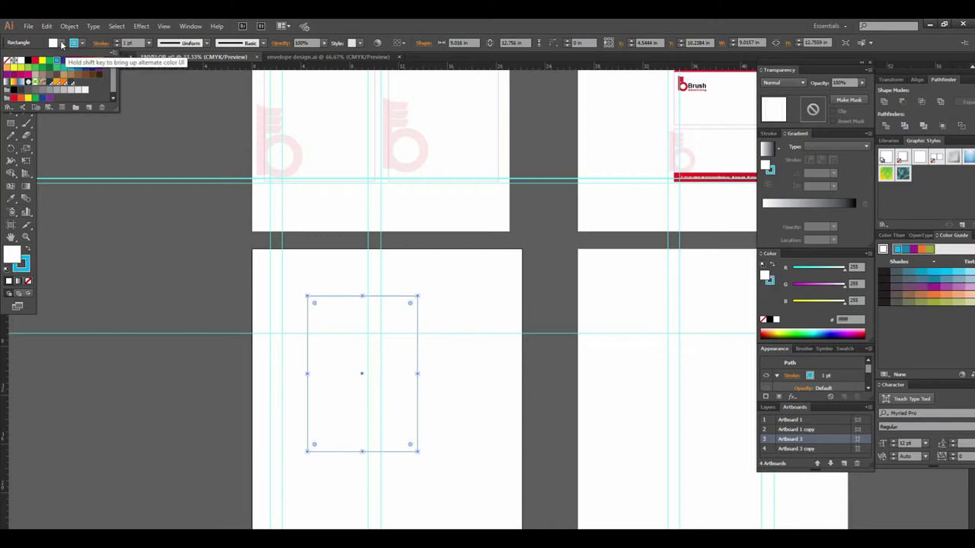
pyautogui.click(7, 60)
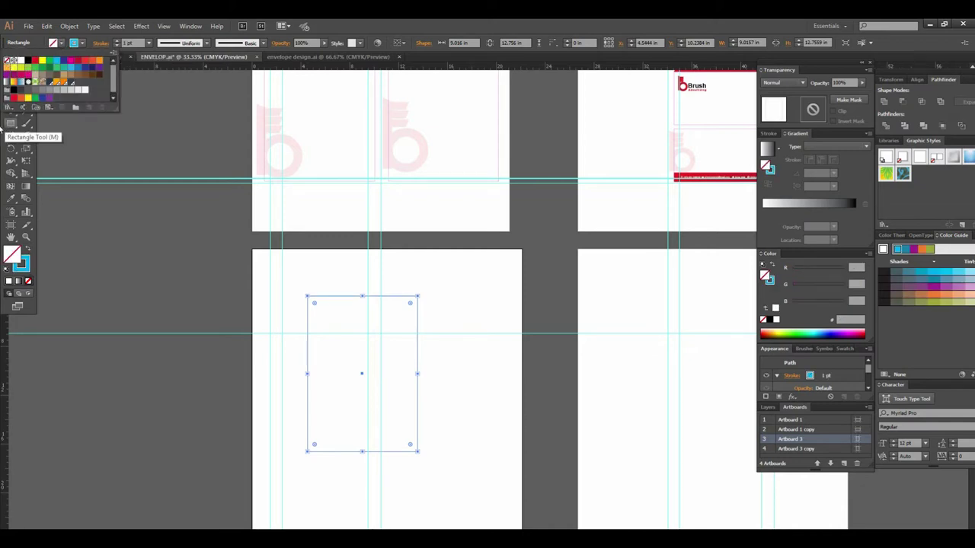
pyautogui.press('Escape')
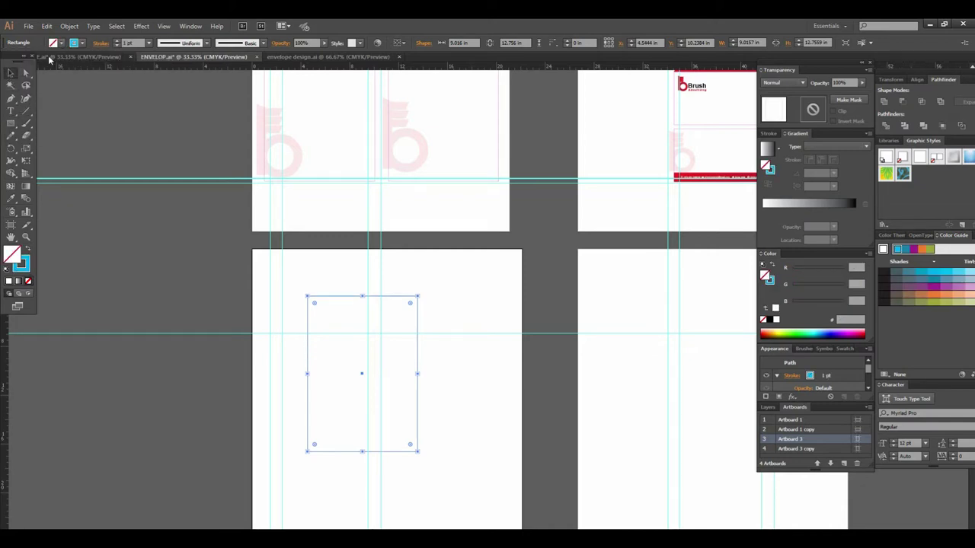
pyautogui.click(53, 43)
pyautogui.click(21, 60)
pyautogui.press('Escape')
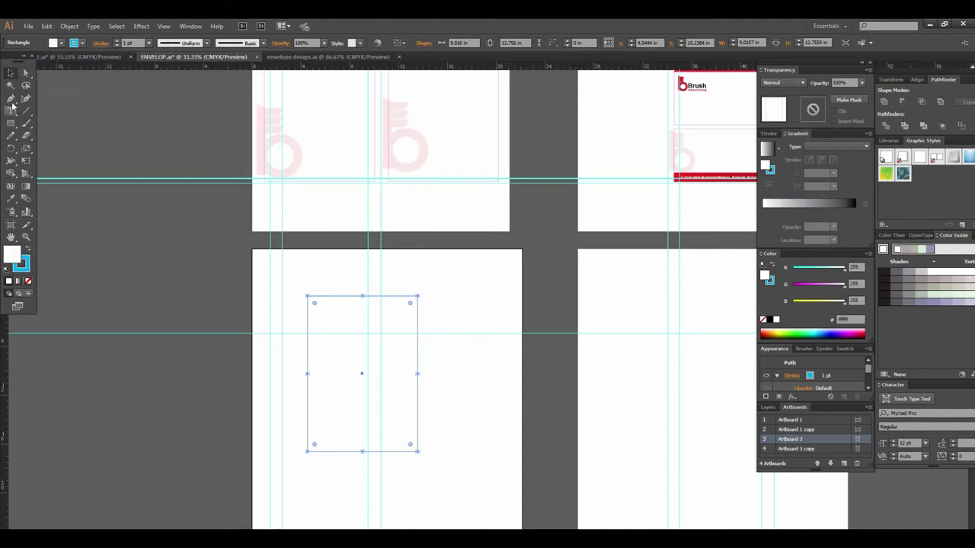
# - Change the rectangle's outline colour to dark blue
pyautogui.click(140, 188)
pyautogui.click(423, 362)
pyautogui.click(479, 302)
pyautogui.click(509, 252)
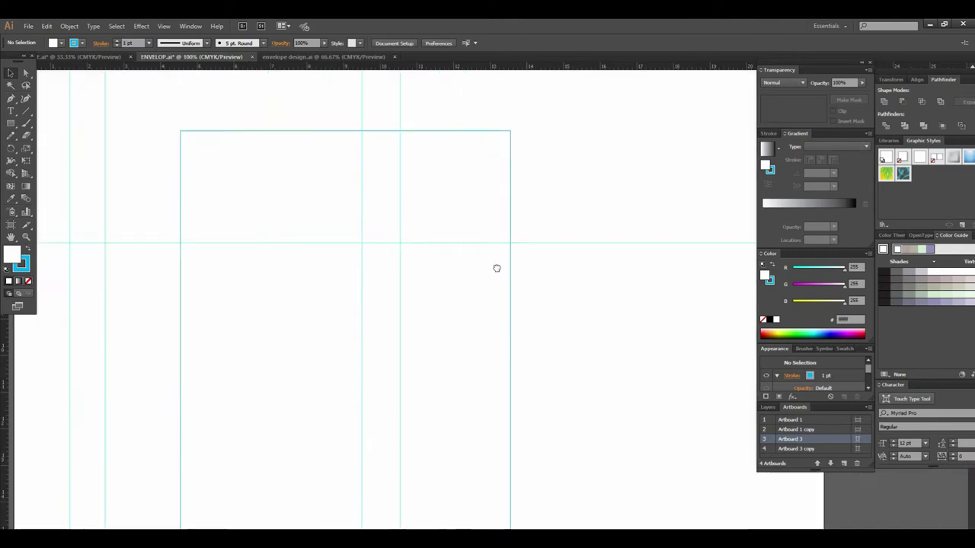
pyautogui.moveTo(485, 281); pyautogui.dragTo(489, 274)
pyautogui.click(473, 226)
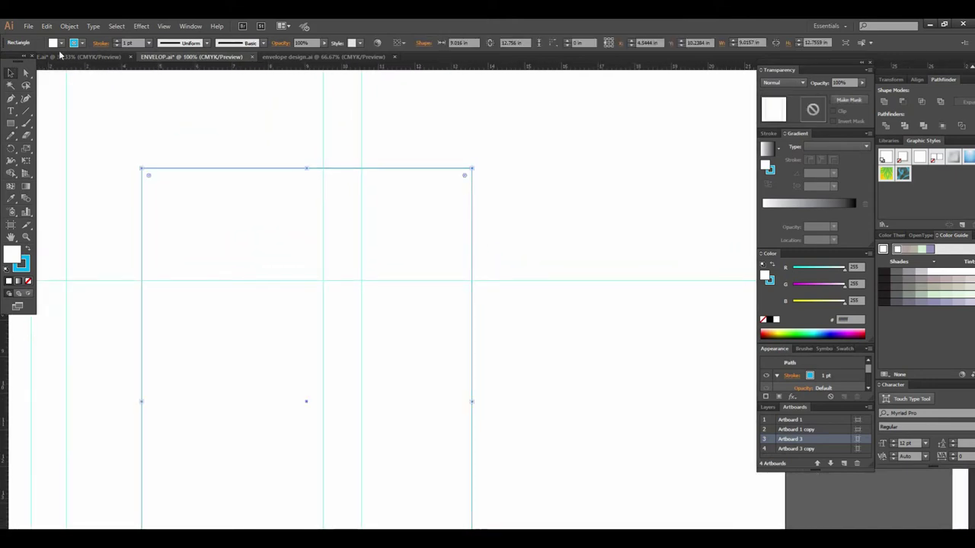
pyautogui.click(83, 43)
pyautogui.click(67, 64)
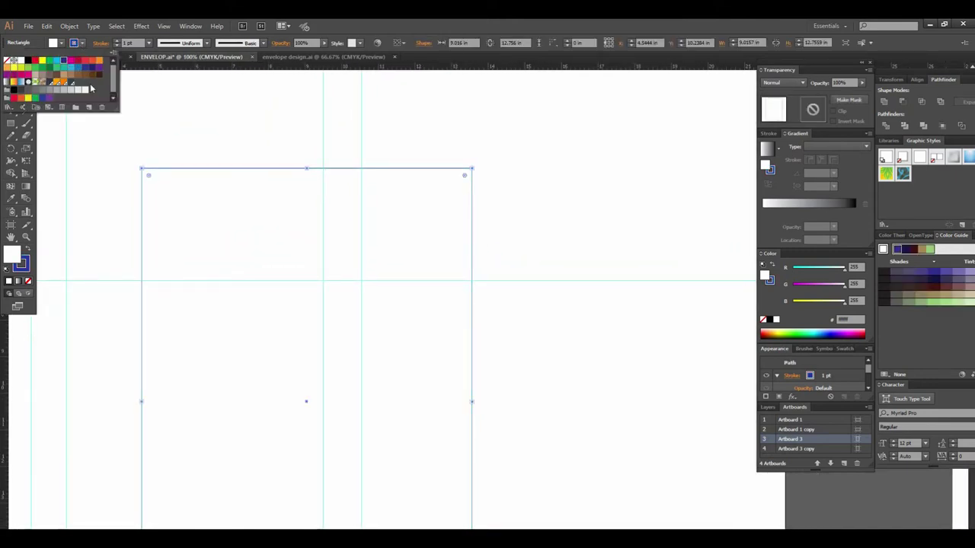
# - Zoom out to show the Brush envelope artboard and the rectangle's artboard below
pyautogui.click(163, 104)
pyautogui.keyDown('alt'); pyautogui.click(509, 296); pyautogui.keyUp('alt')
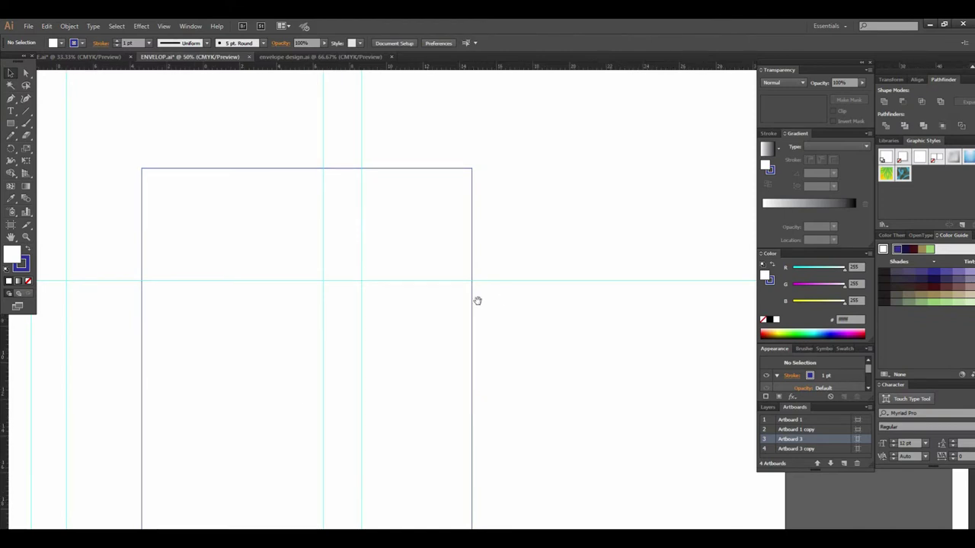
pyautogui.click(456, 306)
pyautogui.hotkey('ctrl', '-')
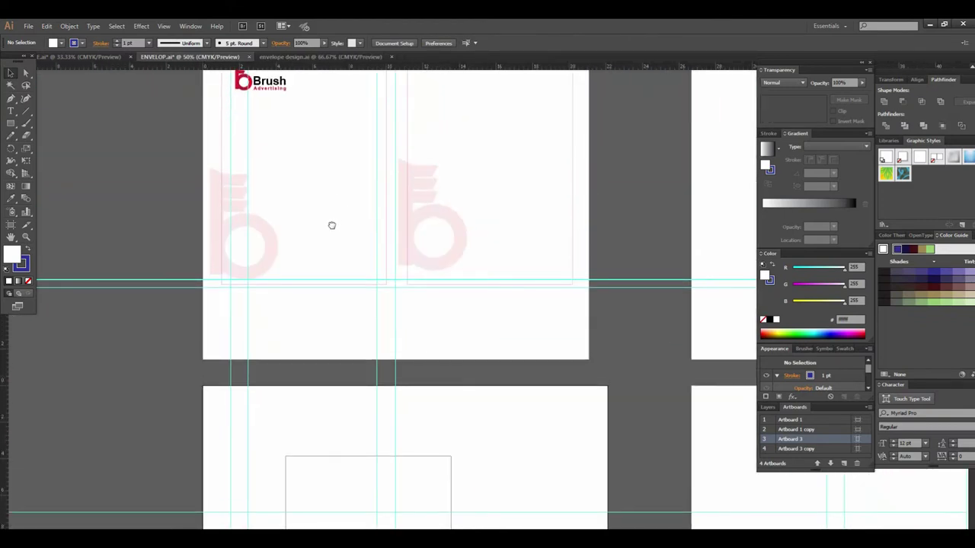
# - Move the plain rectangle left, off the artboard
pyautogui.scroll(3, 331, 224)
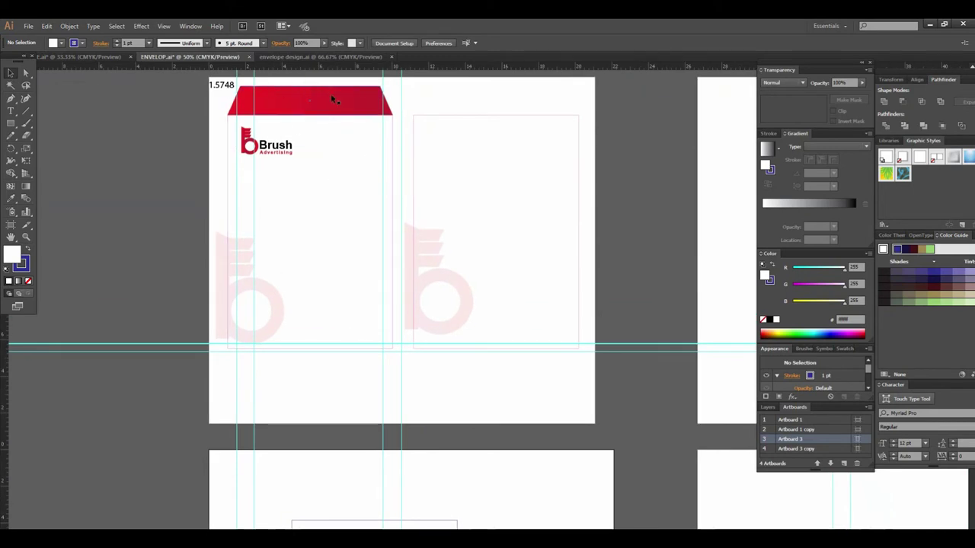
pyautogui.moveTo(363, 191); pyautogui.dragTo(368, 211)
pyautogui.scroll(-5, 396, 297)
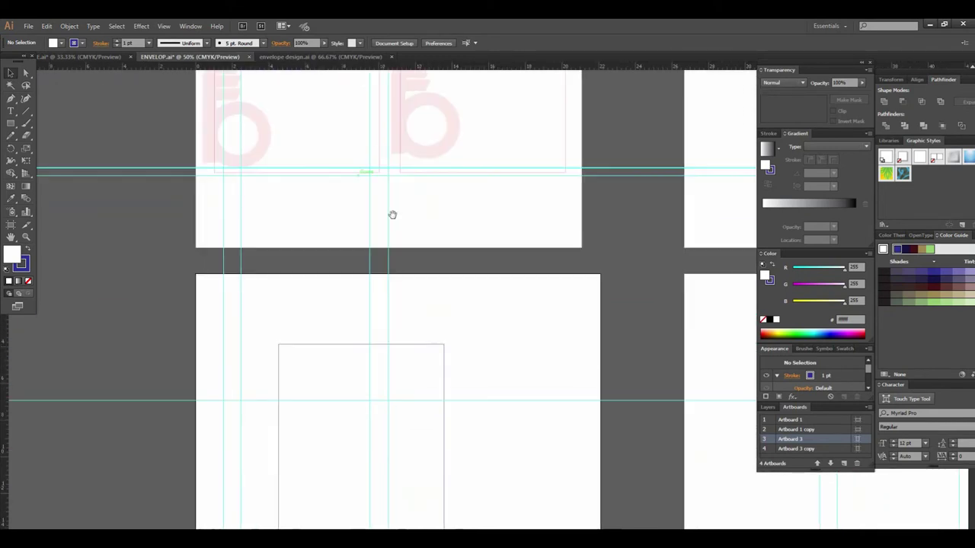
pyautogui.hotkey('ctrl', '-')
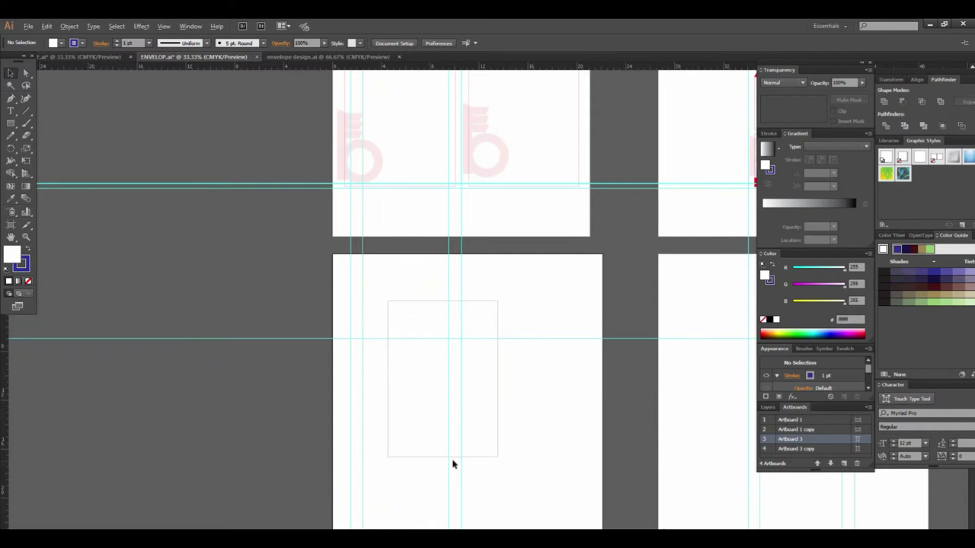
pyautogui.moveTo(374, 323); pyautogui.dragTo(204, 322)
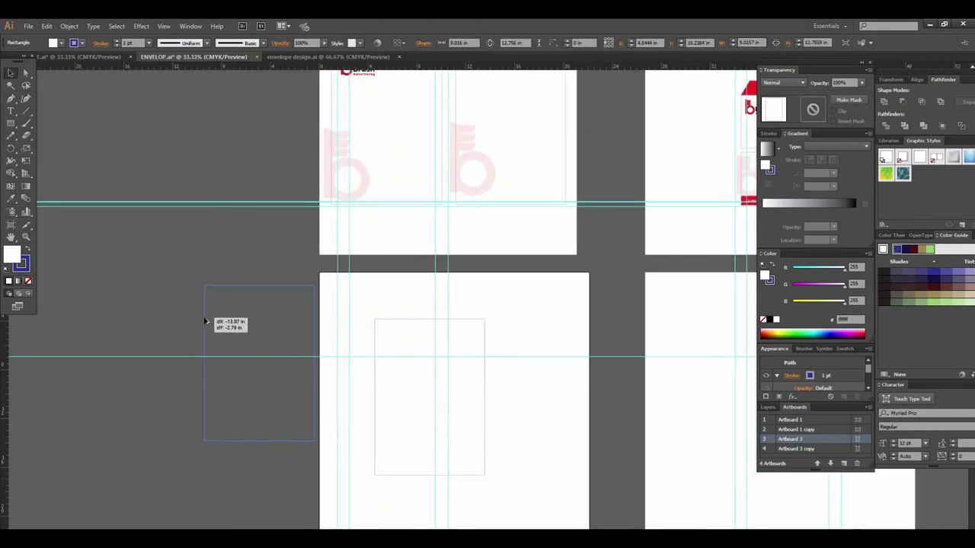
pyautogui.moveTo(205, 321); pyautogui.dragTo(205, 321)
# - Set the rectangle's height to about 1.575 in, making a thin strip
pyautogui.moveTo(394, 274); pyautogui.dragTo(375, 356)
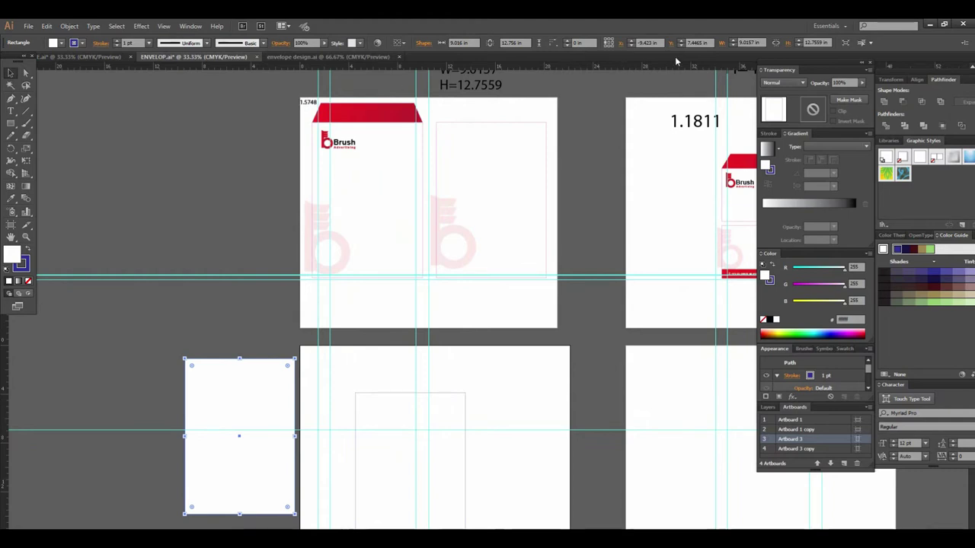
pyautogui.click(817, 42)
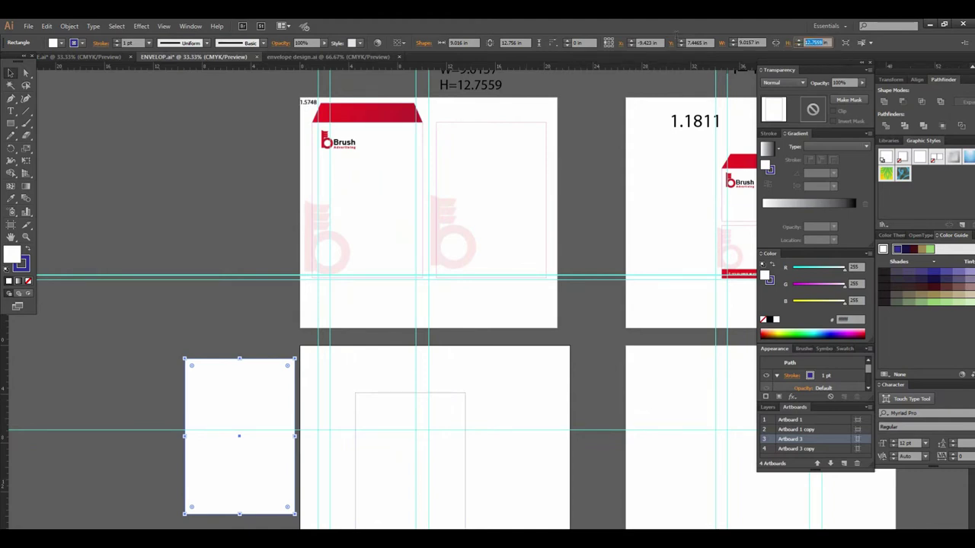
pyautogui.write('1')
pyautogui.press('Return')
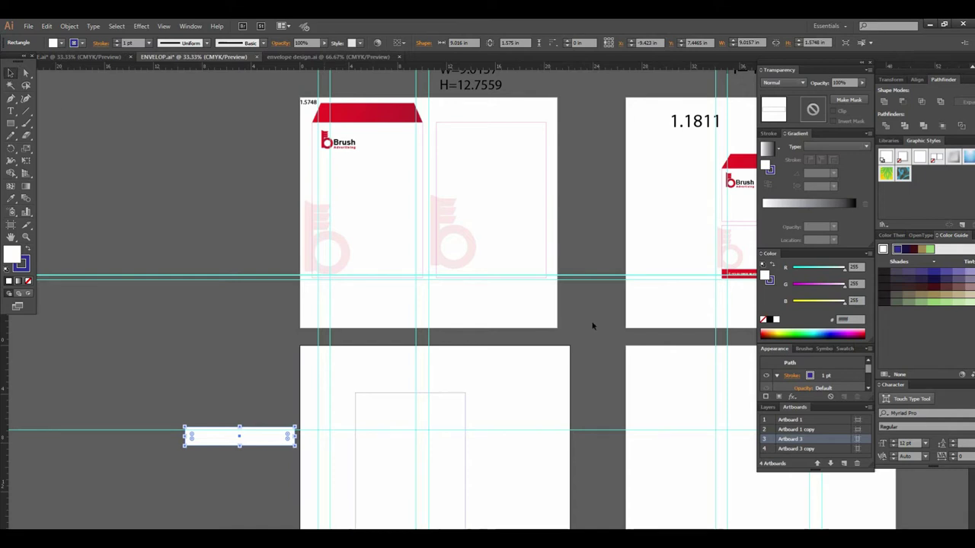
pyautogui.click(533, 392)
# - Place the thin strip along the top of the tall envelope rectangle
pyautogui.hotkey('ctrl', '+')
pyautogui.moveTo(178, 370)
pyautogui.mouseDown()
pyautogui.moveTo(400, 266)
pyautogui.moveTo(426, 290)
pyautogui.mouseUp()
pyautogui.click(500, 333)
pyautogui.hotkey('ctrl', '+')
pyautogui.hotkey('ctrl', '+')
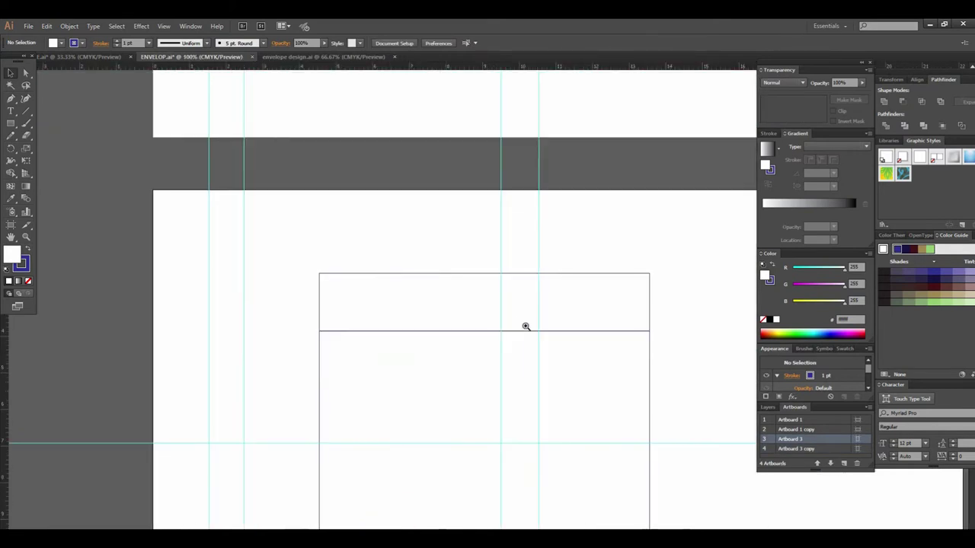
pyautogui.click(525, 326)
pyautogui.moveTo(526, 324)
pyautogui.mouseDown()
pyautogui.moveTo(467, 319)
pyautogui.moveTo(503, 366)
pyautogui.mouseUp()
pyautogui.click(453, 315)
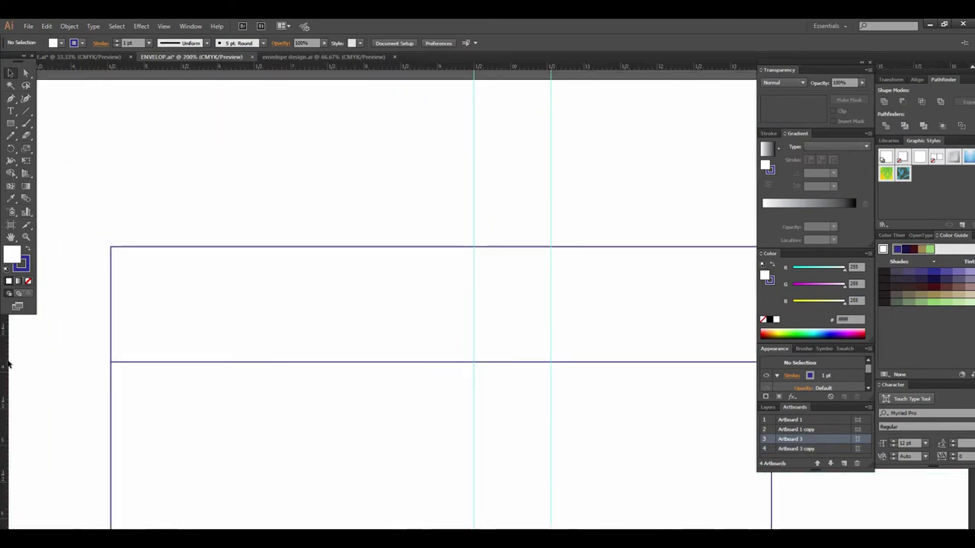
# - Add vertical guides at the rectangle's left and right edges, plus one inset inside the left edge
pyautogui.moveTo(10, 365); pyautogui.dragTo(109, 352)
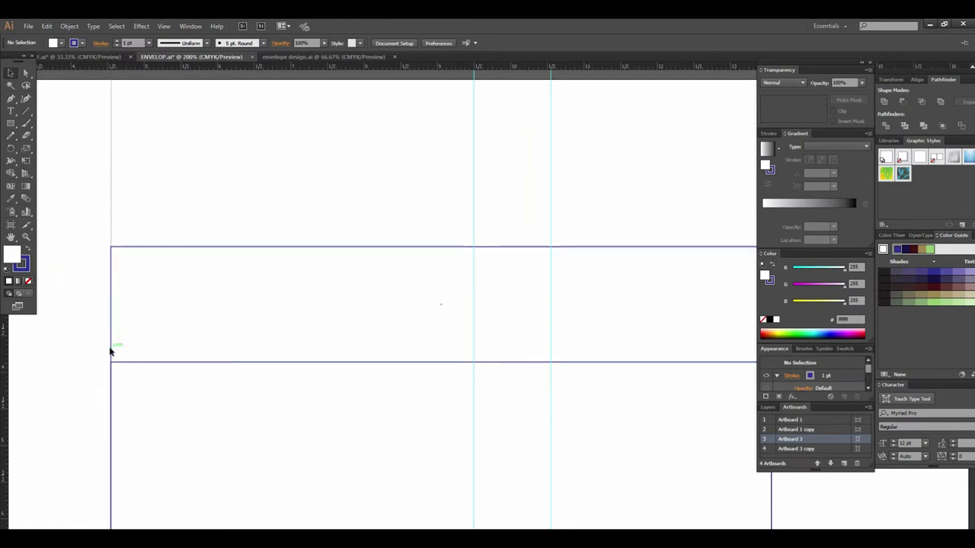
pyautogui.moveTo(464, 368); pyautogui.dragTo(282, 414)
pyautogui.moveTo(7, 350); pyautogui.dragTo(592, 335)
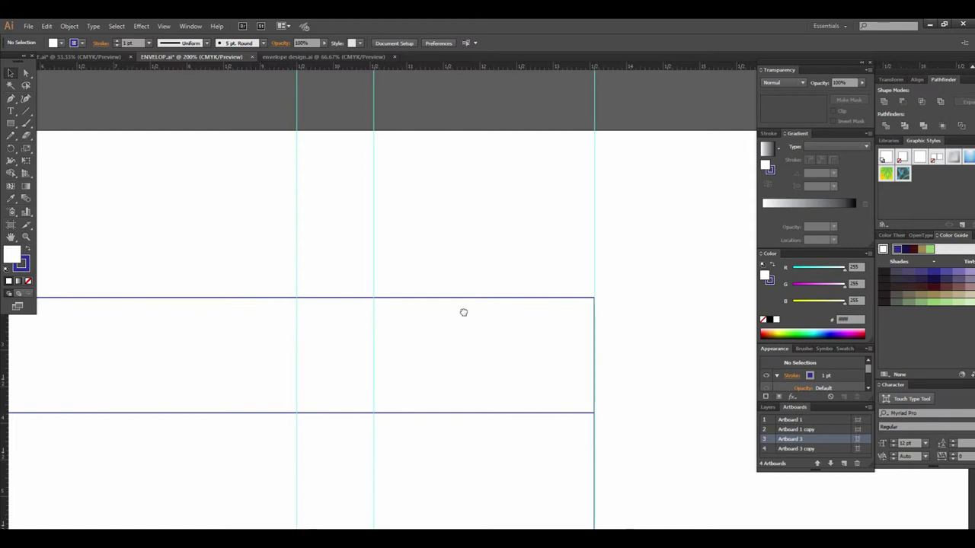
pyautogui.moveTo(239, 282); pyautogui.dragTo(479, 307)
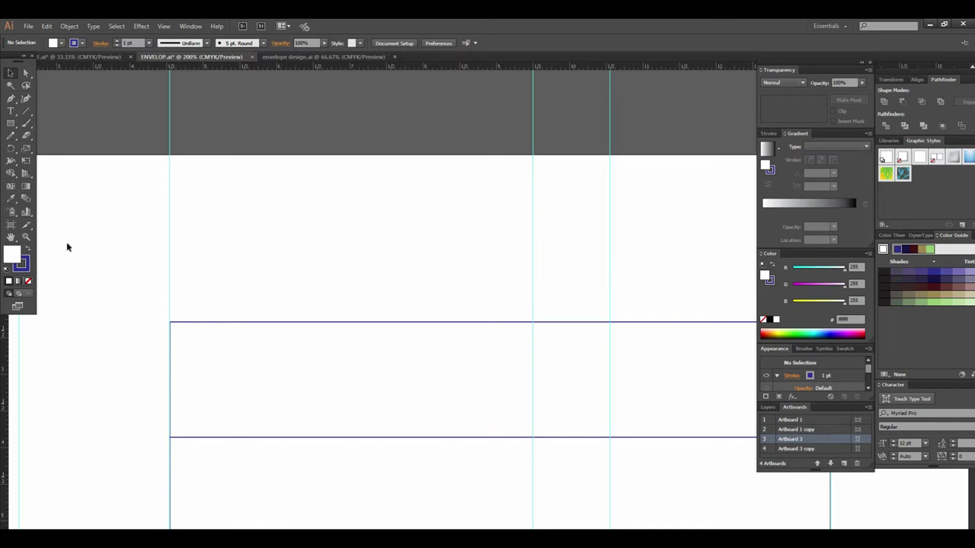
pyautogui.moveTo(6, 351); pyautogui.dragTo(207, 276)
pyautogui.moveTo(207, 277); pyautogui.dragTo(222, 275)
pyautogui.moveTo(221, 275); pyautogui.dragTo(221, 275)
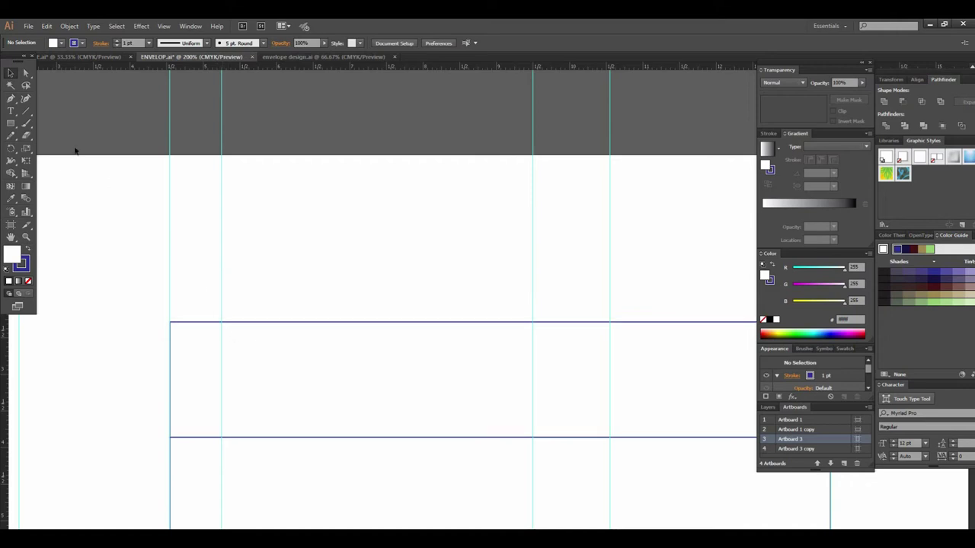
pyautogui.click(25, 74)
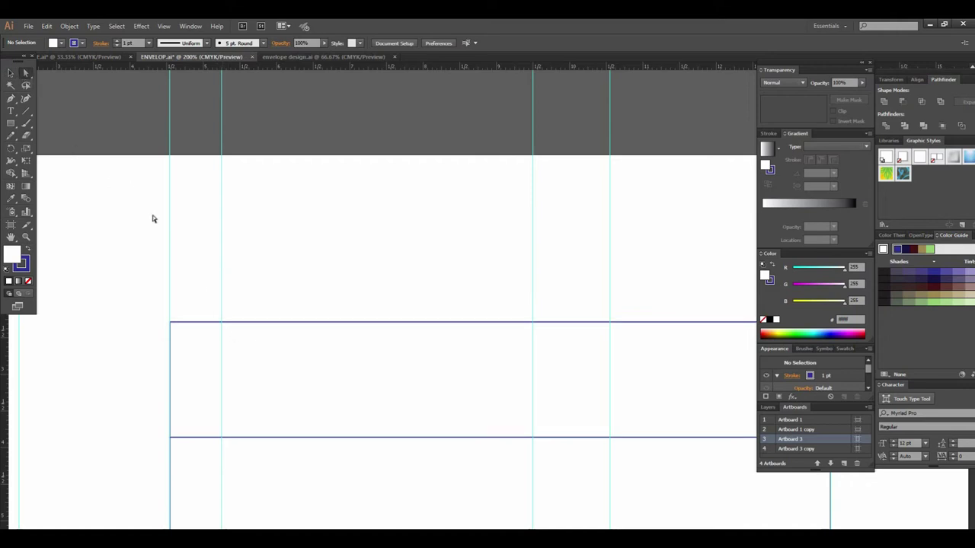
# - Drag the strip's top-left anchor right to the inset guide
pyautogui.click(171, 322)
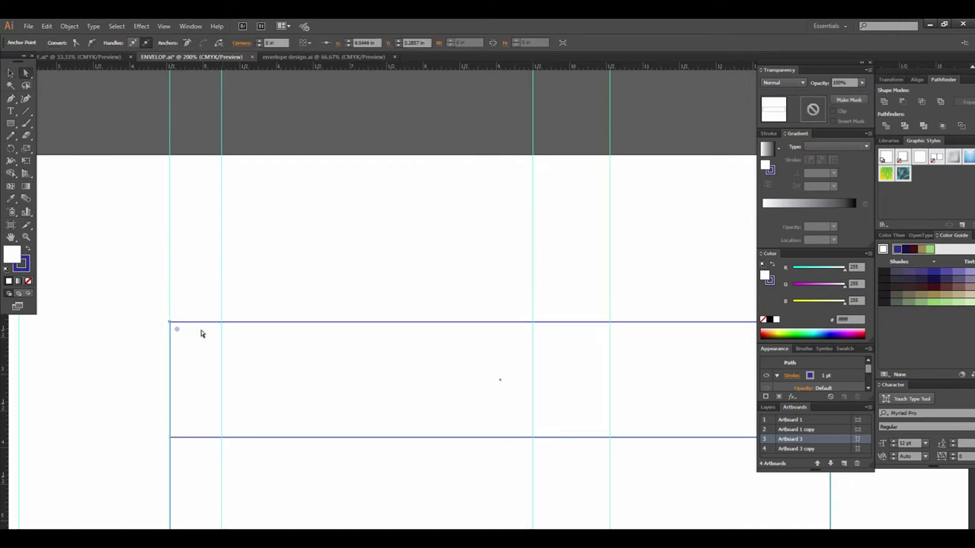
pyautogui.moveTo(171, 323); pyautogui.dragTo(221, 327)
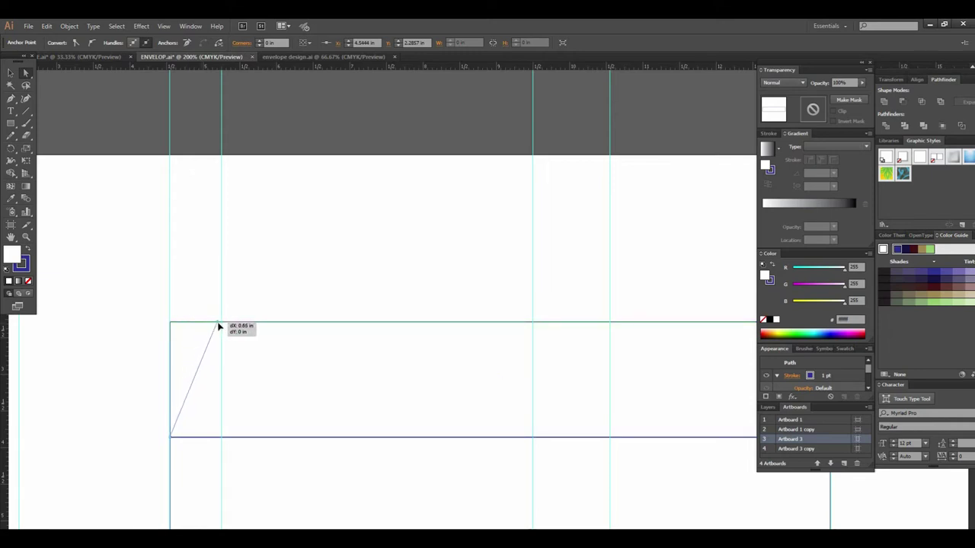
pyautogui.moveTo(221, 327); pyautogui.dragTo(221, 327)
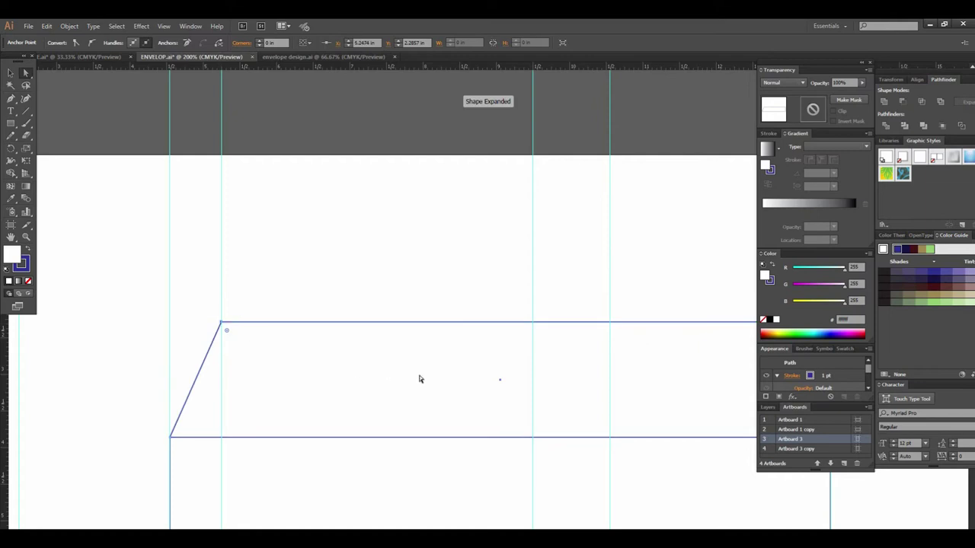
pyautogui.hotkey('ctrl', '-')
pyautogui.hotkey('ctrl', '-')
pyautogui.hotkey('ctrl', '-')
pyautogui.moveTo(528, 332); pyautogui.dragTo(394, 378)
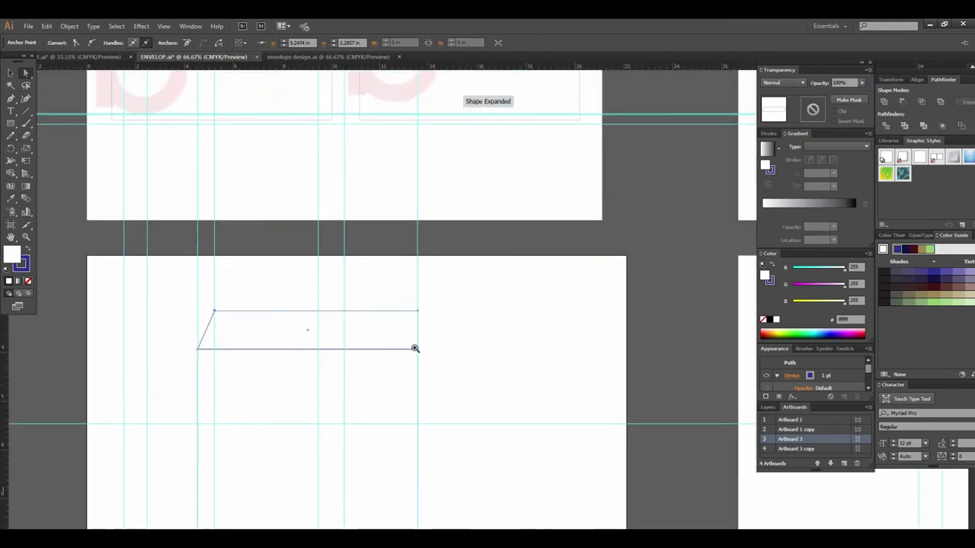
pyautogui.hotkey('ctrl', '+')
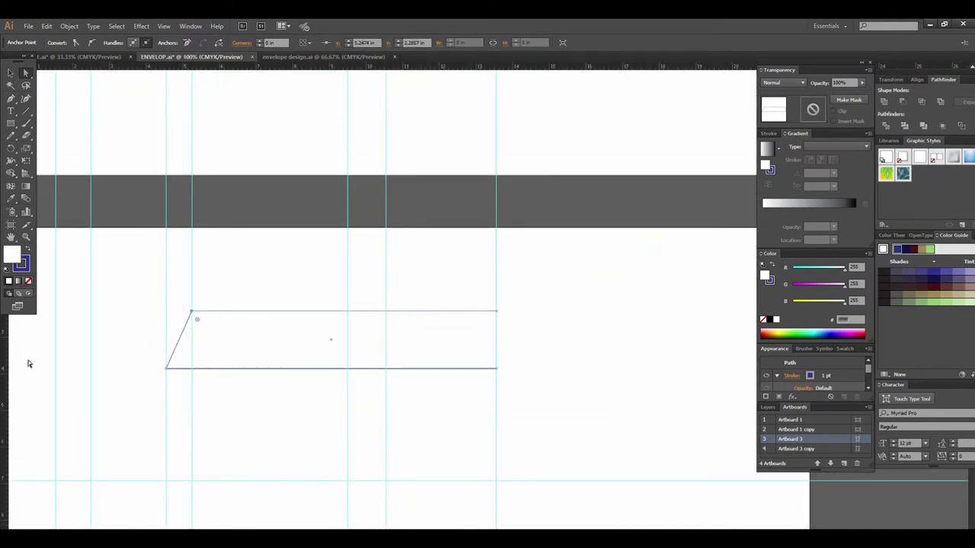
# - Add a vertical guide inset from the strip's right edge
pyautogui.click(496, 311)
pyautogui.press('z')
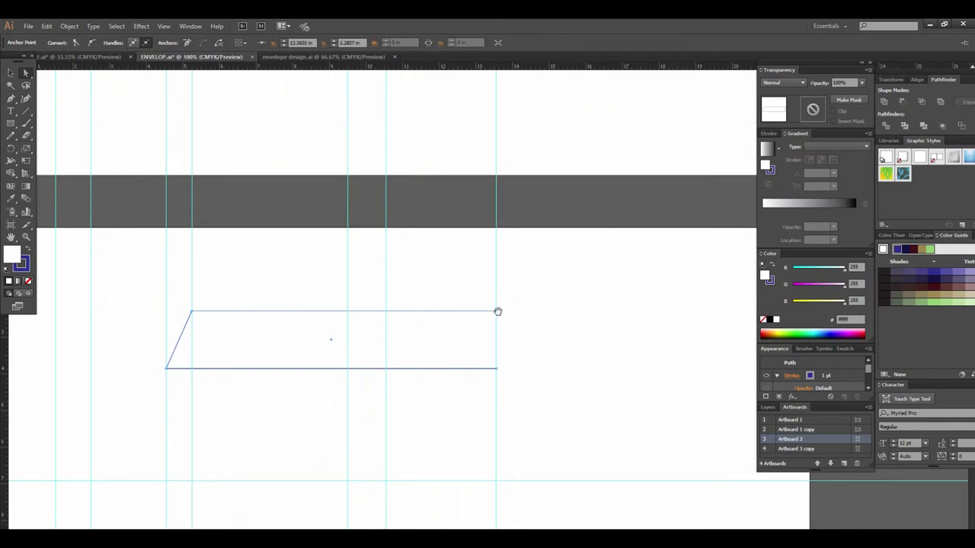
pyautogui.scroll(2, 498, 311)
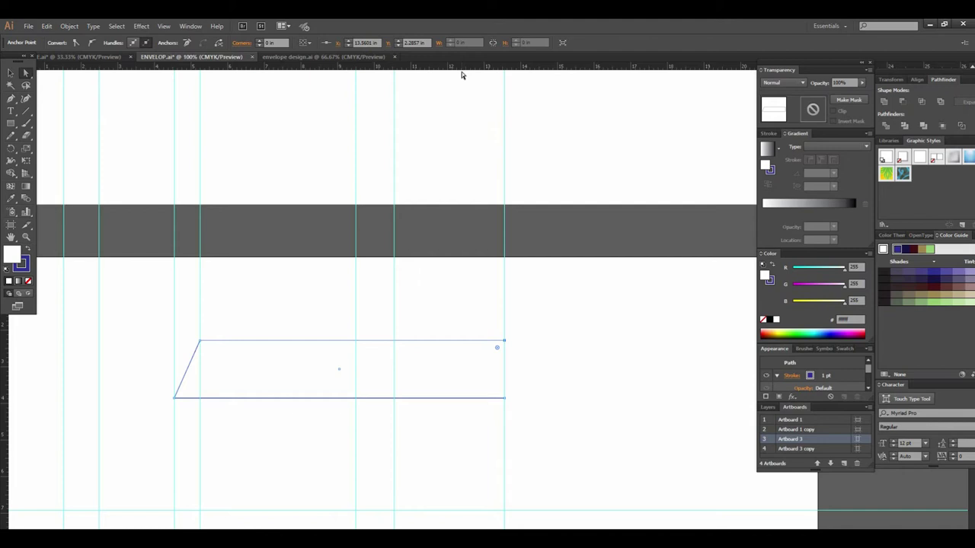
pyautogui.moveTo(42, 357)
pyautogui.mouseDown()
pyautogui.moveTo(492, 301)
pyautogui.moveTo(461, 306)
pyautogui.mouseUp()
pyautogui.moveTo(460, 307); pyautogui.dragTo(461, 308)
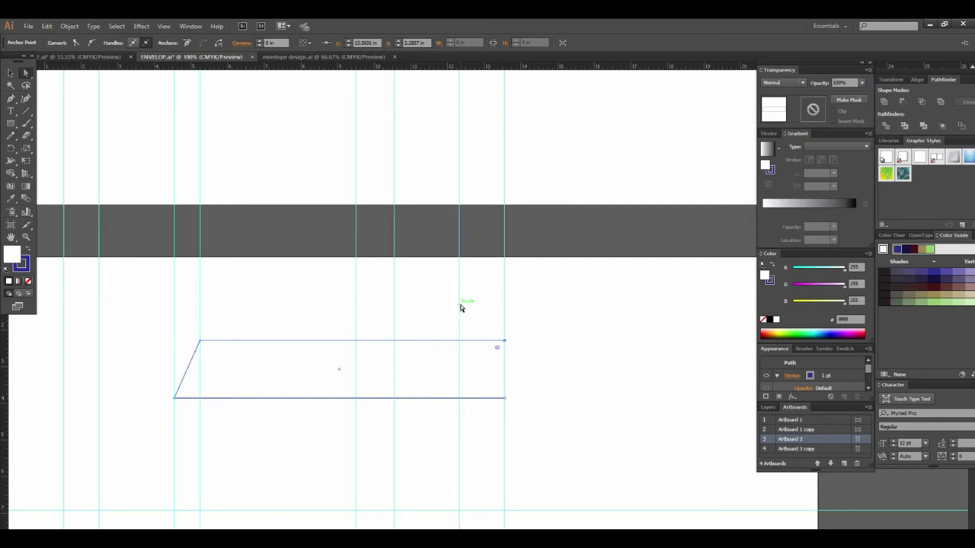
# - Drag the top-right anchor left to that guide, completing the trapezoid flap
pyautogui.hotkey('ctrl', '+')
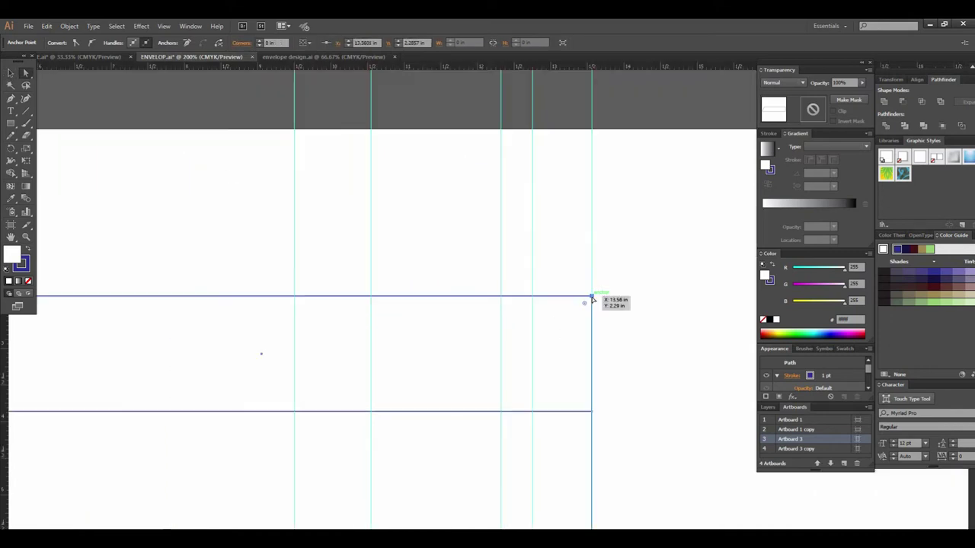
pyautogui.click(576, 301)
pyautogui.moveTo(589, 297); pyautogui.dragTo(532, 298)
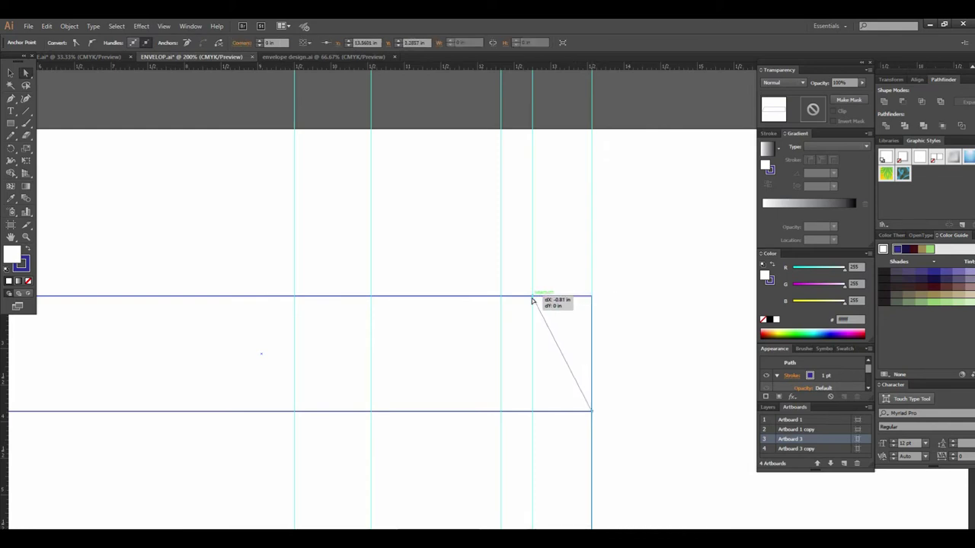
pyautogui.hotkey('ctrl', '-')
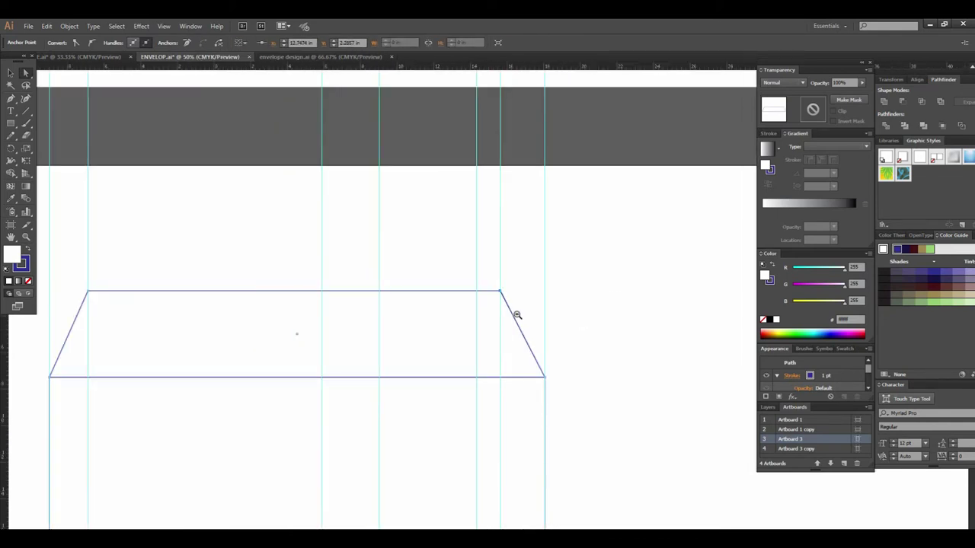
pyautogui.hotkey('ctrl', '-')
pyautogui.moveTo(512, 329); pyautogui.dragTo(541, 339)
pyautogui.click(10, 73)
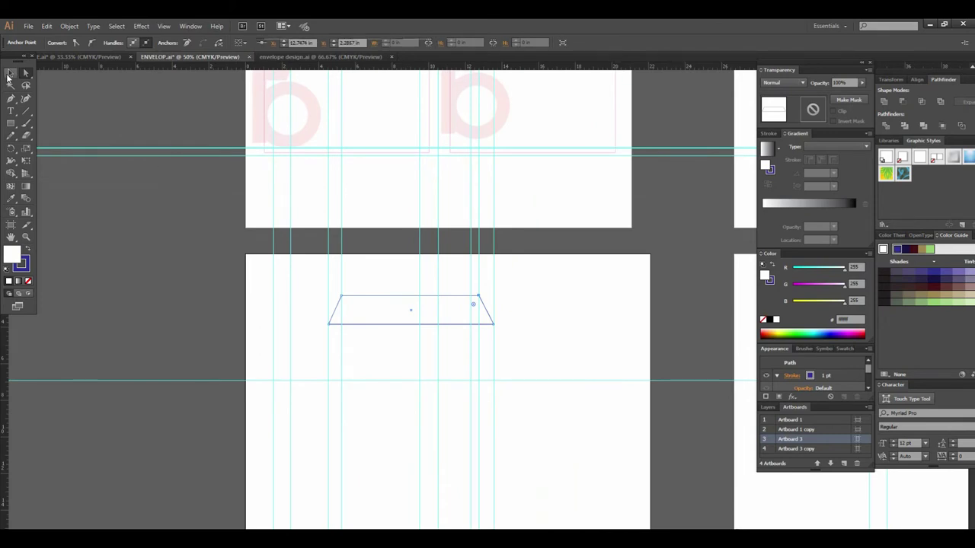
# - Move the small Brush letterhead down beside the envelope layouts
pyautogui.scroll(-2, 272, 277)
pyautogui.scroll(4, 517, 265)
pyautogui.keyDown('alt'); pyautogui.click(518, 265); pyautogui.keyUp('alt')
pyautogui.scroll(1, 472, 363)
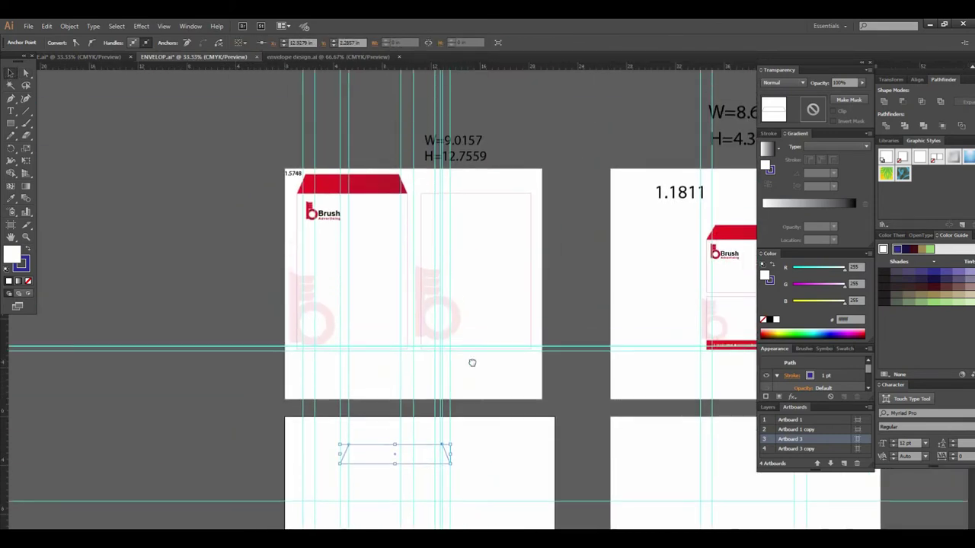
pyautogui.scroll(5, 483, 368)
pyautogui.scroll(2, 482, 360)
pyautogui.scroll(2, 495, 335)
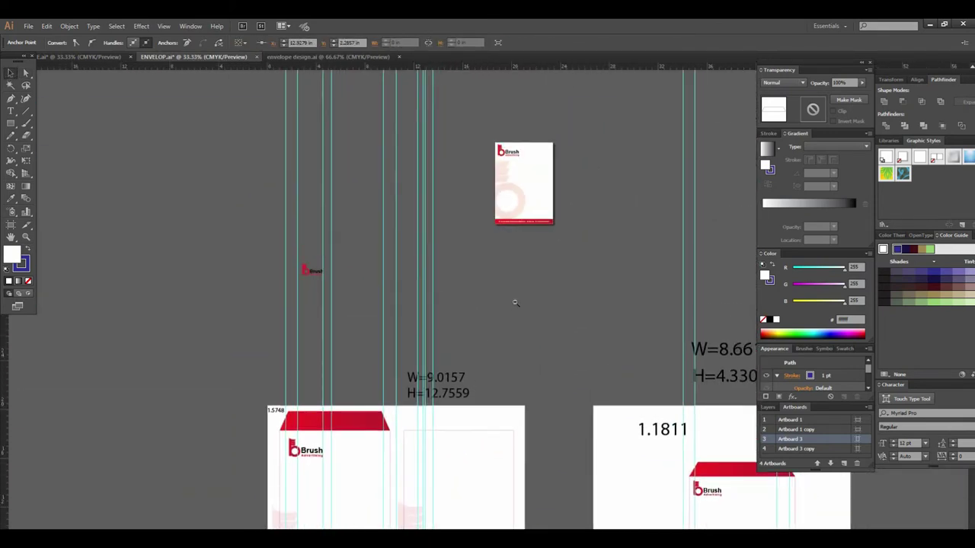
pyautogui.hotkey('ctrl', '-')
pyautogui.moveTo(495, 213); pyautogui.dragTo(169, 506)
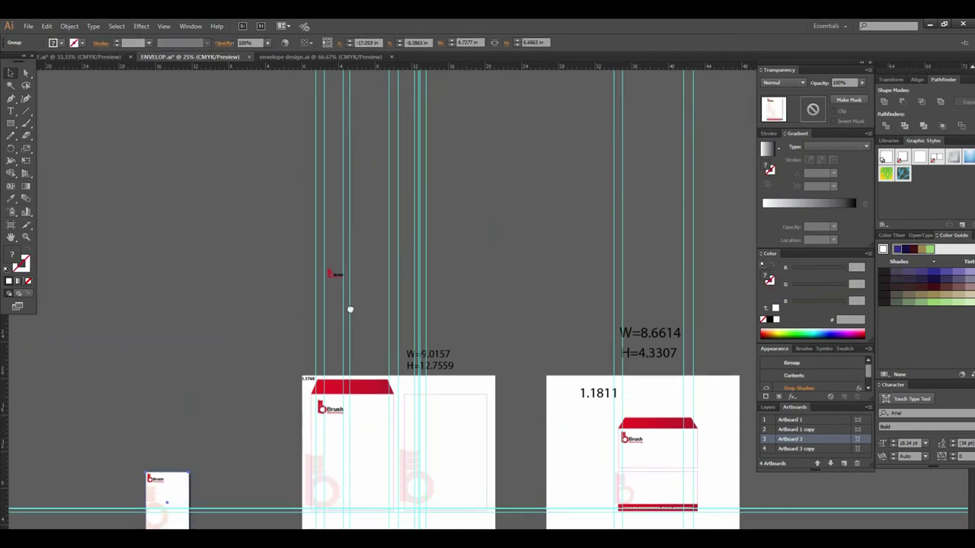
# - Ungroup the letterhead and release its clipping mask
pyautogui.scroll(-5, 394, 285)
pyautogui.click(417, 334)
pyautogui.scroll(1, 304, 366)
pyautogui.rightClick(99, 329)
pyautogui.click(130, 384)
pyautogui.moveTo(74, 272); pyautogui.dragTo(208, 288)
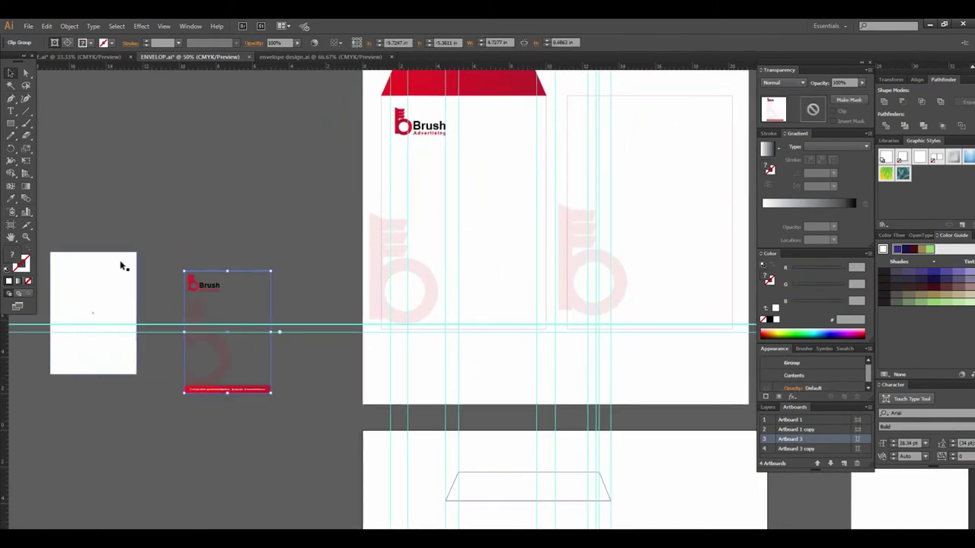
pyautogui.rightClick(211, 281)
pyautogui.click(256, 339)
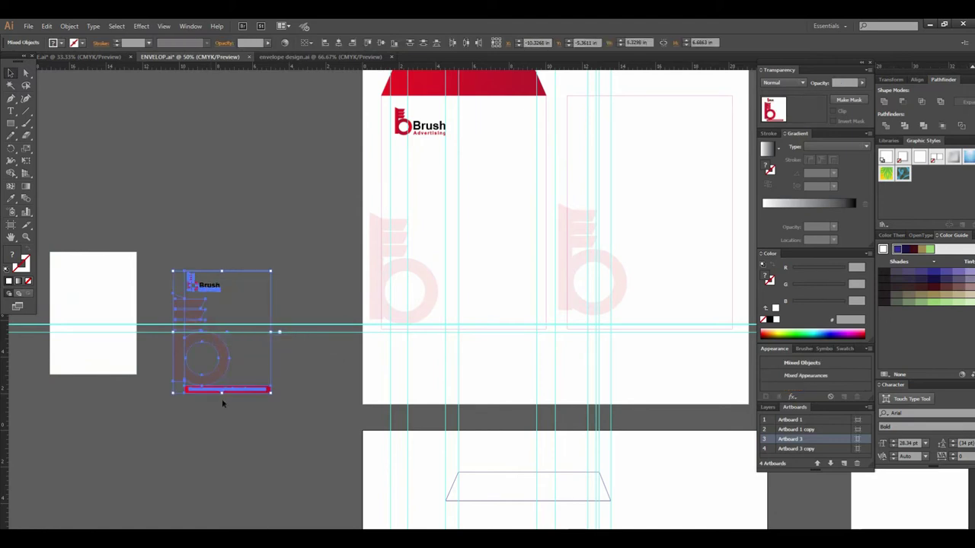
pyautogui.click(221, 400)
# - Drag a copy of the Brush logo toward the envelope flap outline
pyautogui.moveTo(286, 403); pyautogui.dragTo(348, 450)
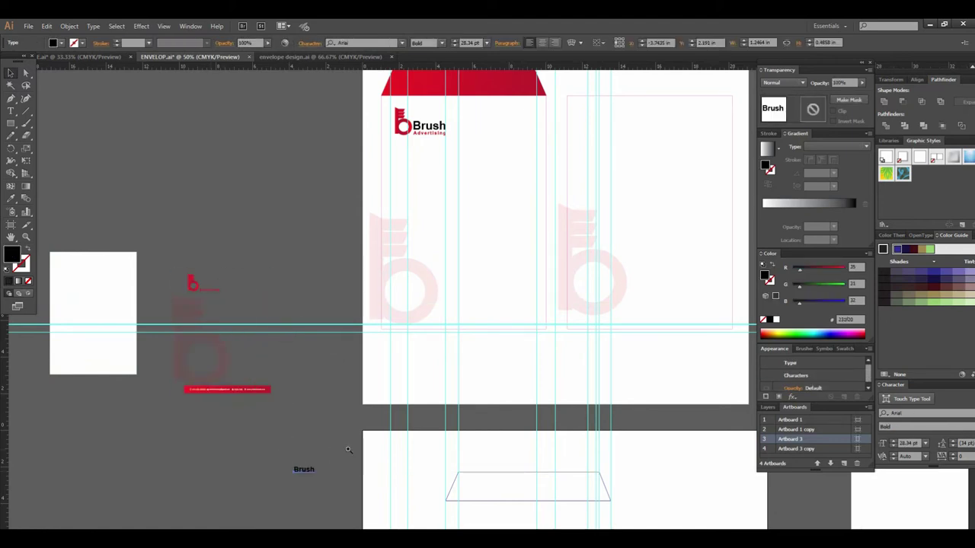
pyautogui.click(209, 286)
pyautogui.click(269, 286)
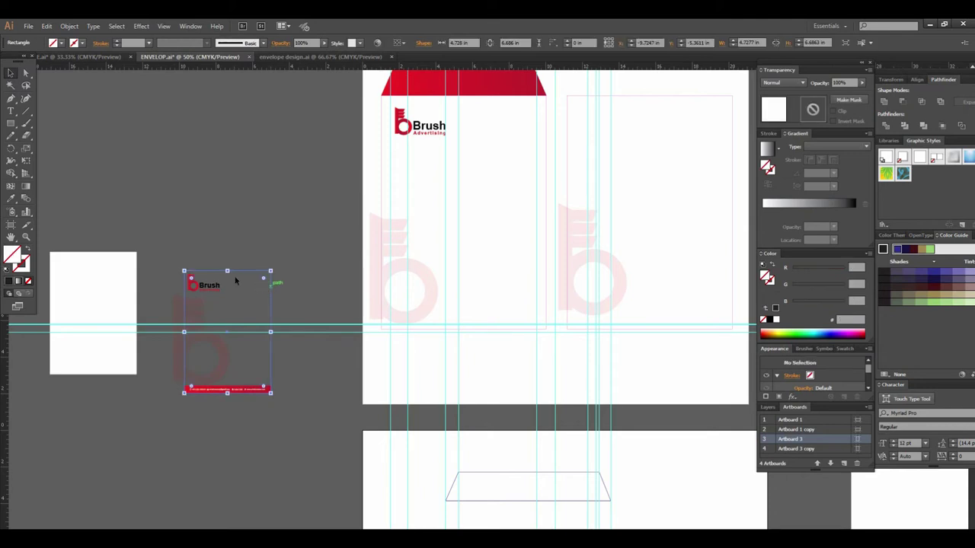
pyautogui.click(183, 266)
pyautogui.moveTo(225, 293); pyautogui.dragTo(314, 431)
pyautogui.hotkey('ctrl', '+')
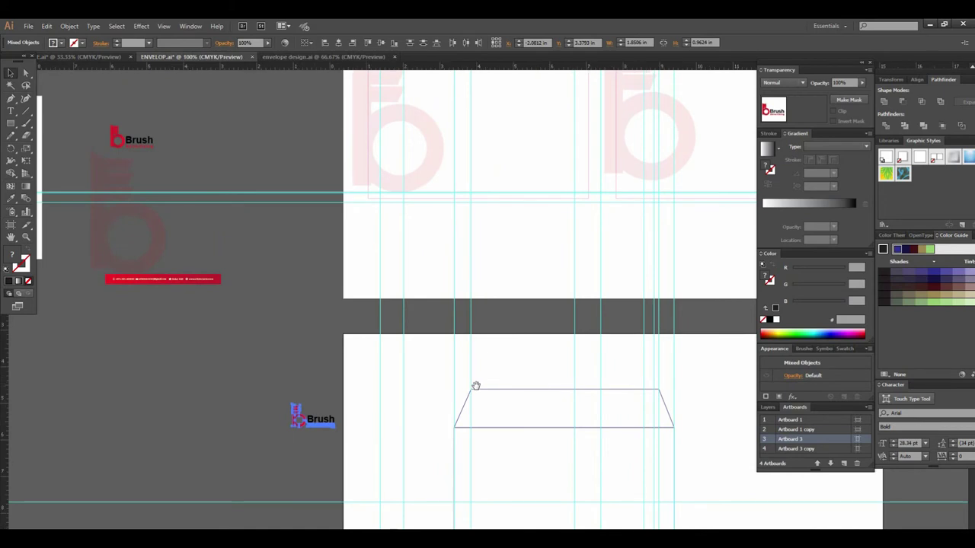
pyautogui.hotkey('ctrl', '+')
# - Fill the trapezoid flap with the logo's red gradient using the Eyedropper
pyautogui.click(453, 331)
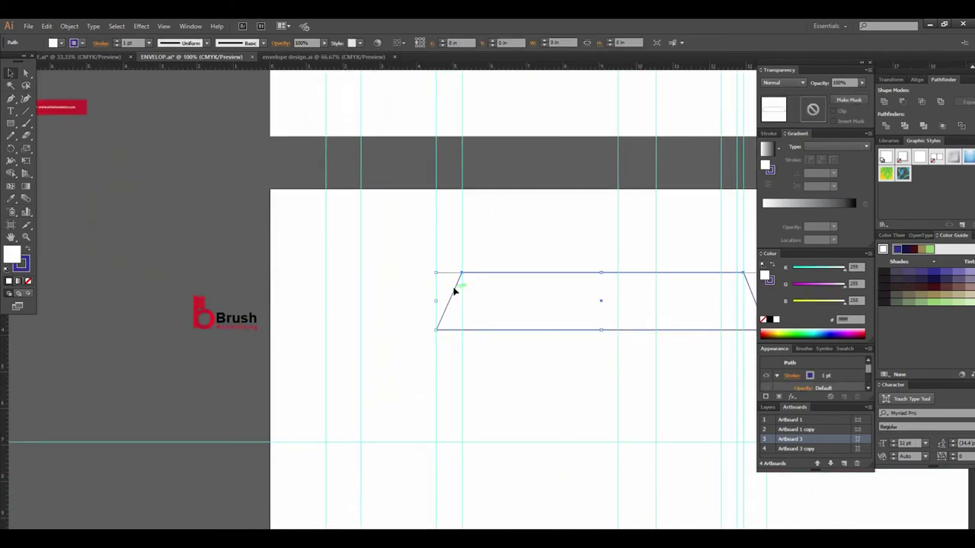
pyautogui.press('i')
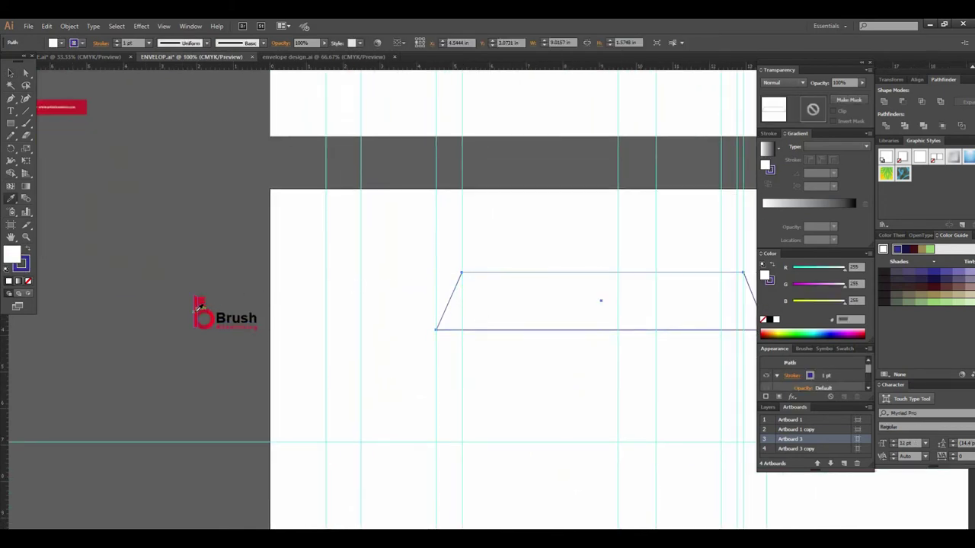
pyautogui.click(198, 306)
pyautogui.click(9, 74)
pyautogui.click(389, 297)
# - Duplicate the Brush logo onto the envelope below the flap and bring it to the front
pyautogui.hotkey('ctrl', '-')
pyautogui.moveTo(268, 301); pyautogui.dragTo(264, 301)
pyautogui.moveTo(191, 259); pyautogui.dragTo(274, 328)
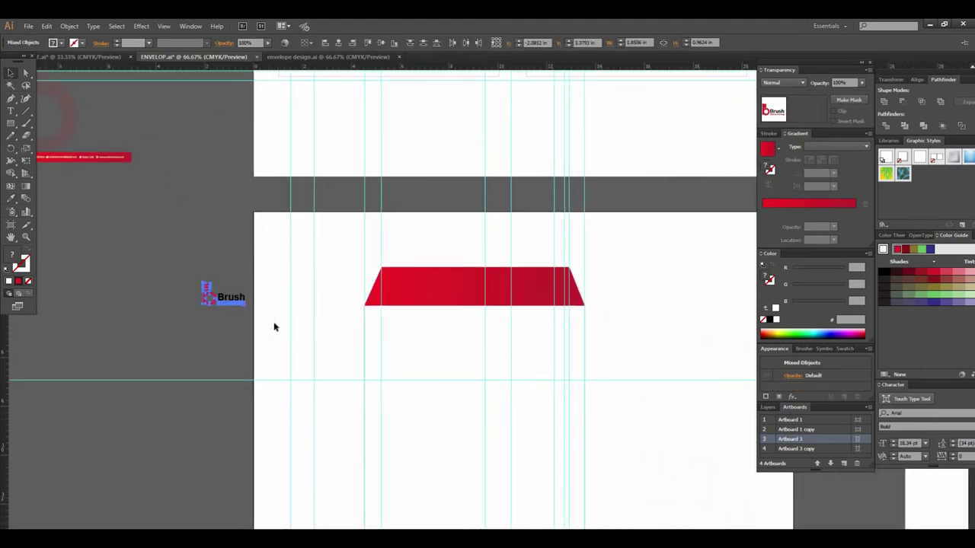
pyautogui.hotkey('ctrl', 'g')
pyautogui.moveTo(223, 305); pyautogui.dragTo(454, 357)
pyautogui.rightClick(419, 348)
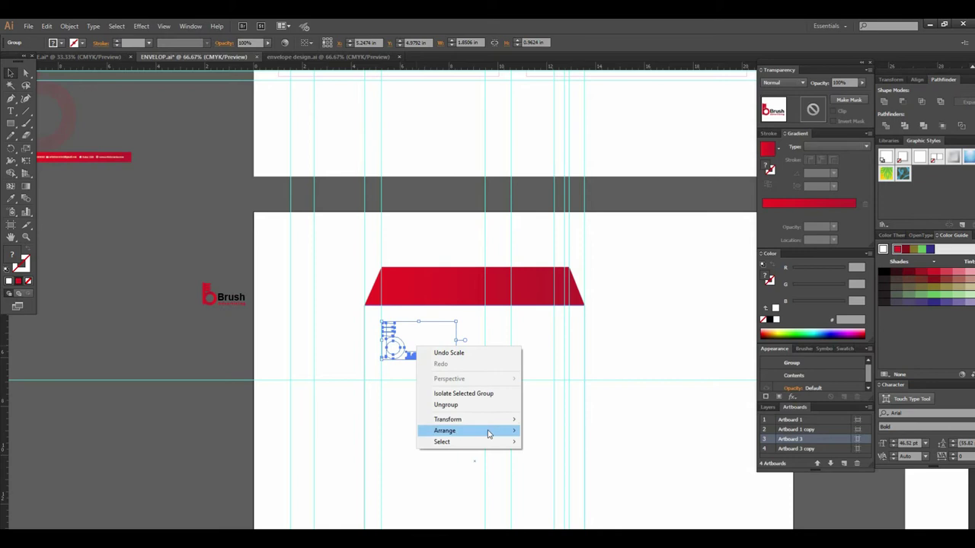
pyautogui.click(538, 429)
pyautogui.hotkey('ctrl', '-')
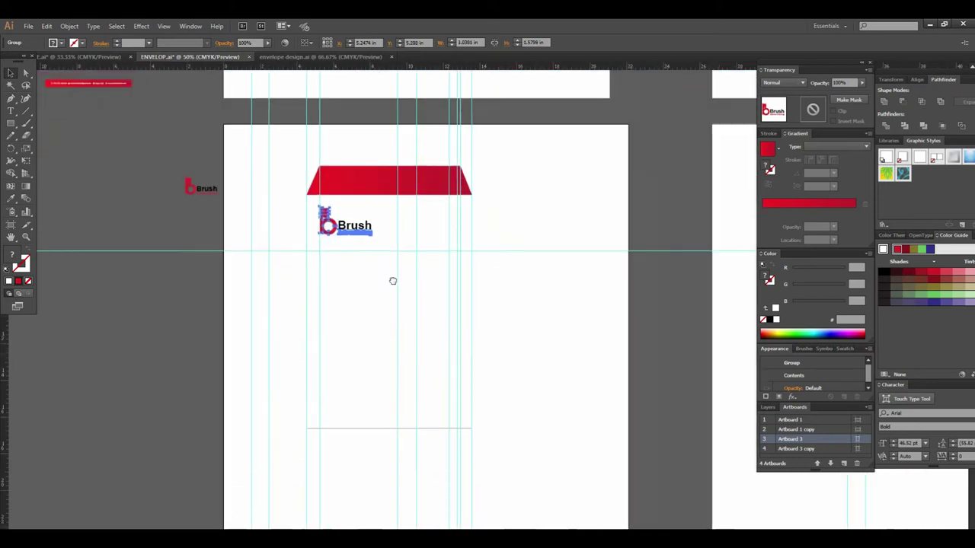
pyautogui.click(486, 318)
# - Drag another Brush logo copy beside the envelope and ungroup it
pyautogui.hotkey('ctrl', '+')
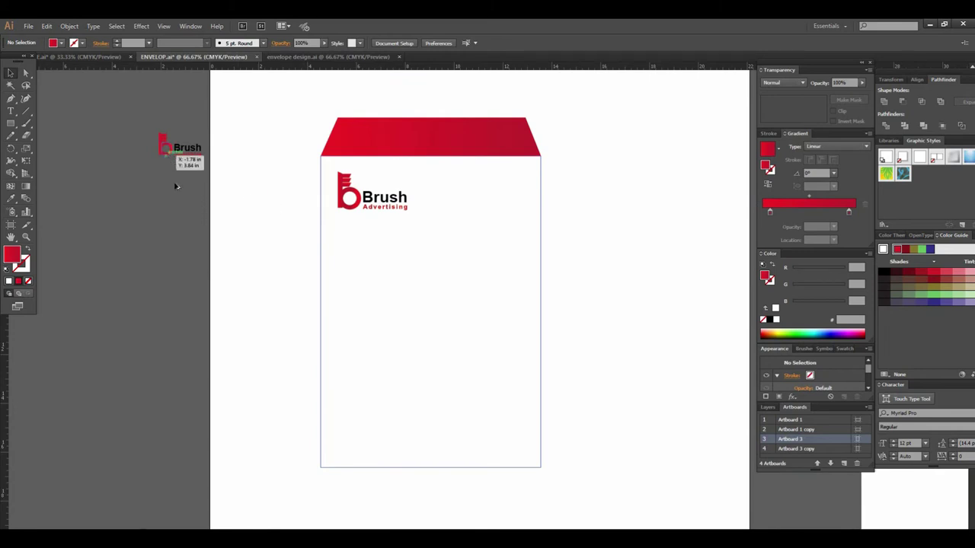
pyautogui.moveTo(168, 158); pyautogui.dragTo(228, 282)
pyautogui.rightClick(230, 282)
pyautogui.click(259, 338)
# - Move the b icon onto the envelope and enlarge it across the lower-left corner
pyautogui.click(225, 359)
pyautogui.moveTo(221, 280); pyautogui.dragTo(326, 338)
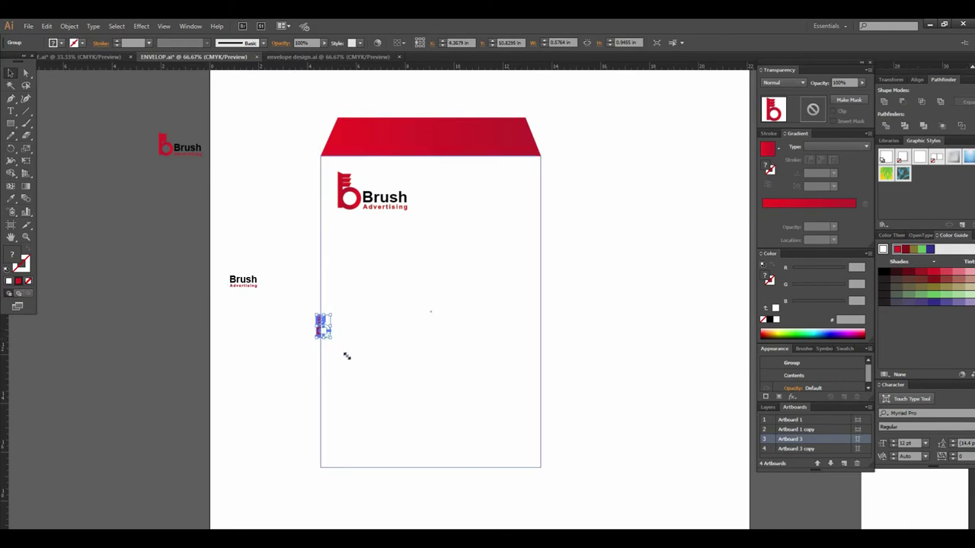
pyautogui.moveTo(333, 342); pyautogui.dragTo(417, 478)
pyautogui.hotkey('ctrl', 'shift', '[')
pyautogui.click(385, 415)
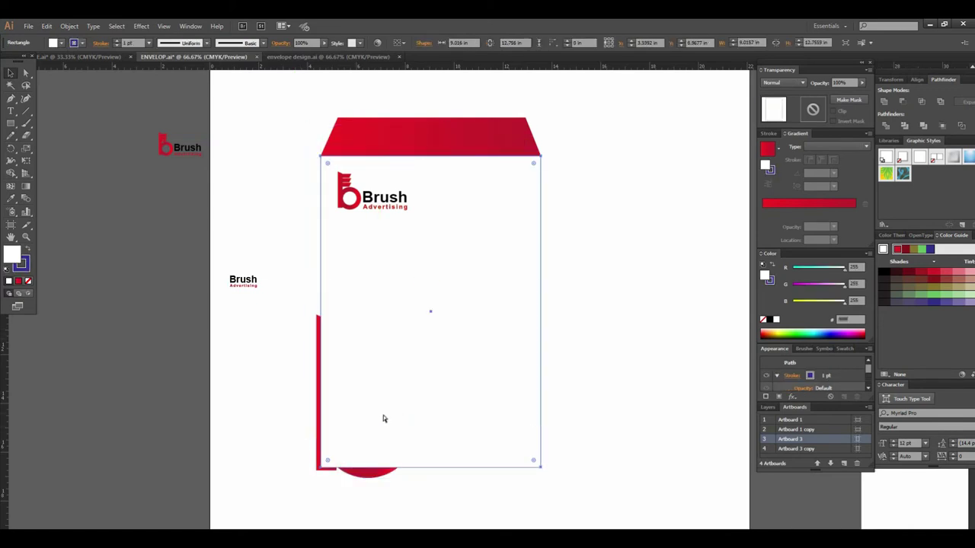
pyautogui.click(318, 370)
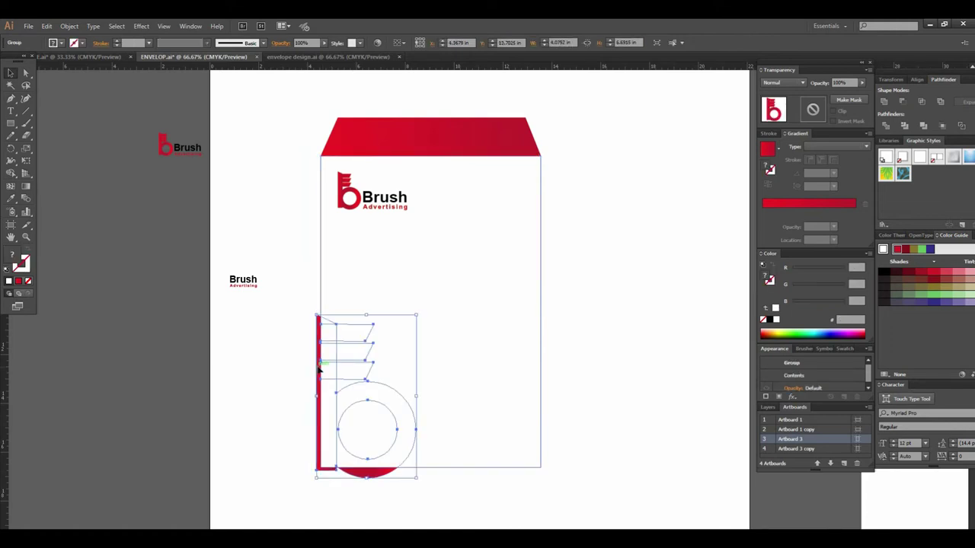
pyautogui.moveTo(319, 369); pyautogui.dragTo(320, 355)
# - Bring the large b to the front, shift it left, and set its opacity to 10%
pyautogui.rightClick(380, 358)
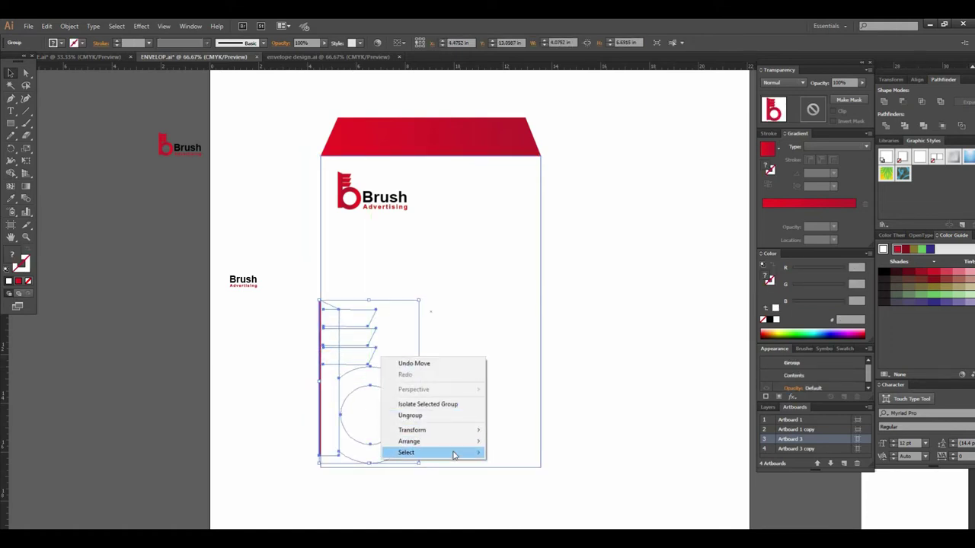
pyautogui.click(503, 441)
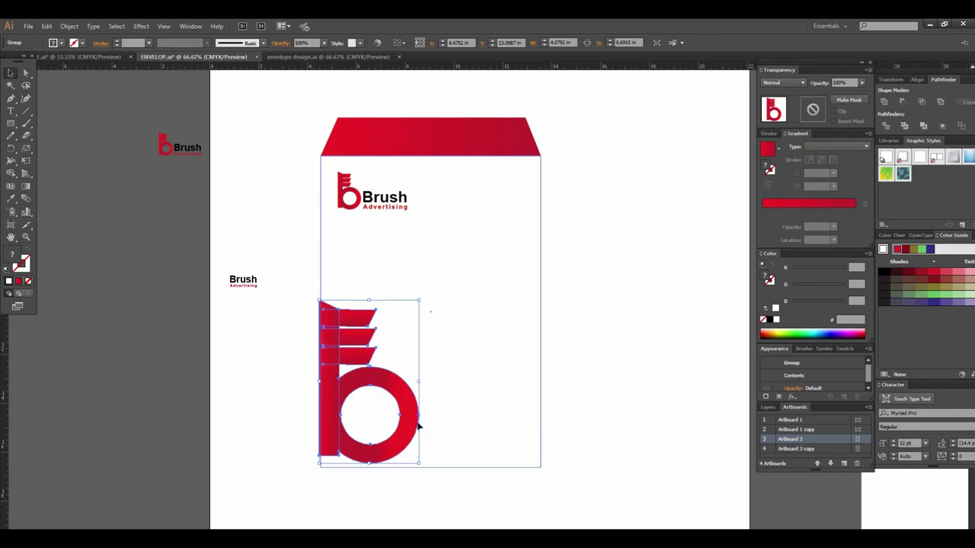
pyautogui.moveTo(418, 427)
pyautogui.mouseDown()
pyautogui.moveTo(390, 429)
pyautogui.moveTo(391, 419)
pyautogui.mouseUp()
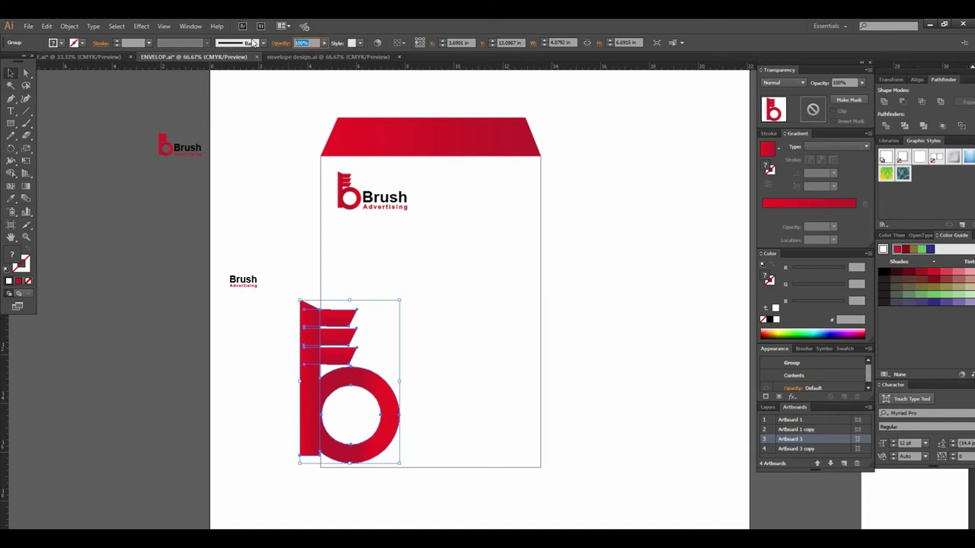
pyautogui.write('10')
pyautogui.press('Return')
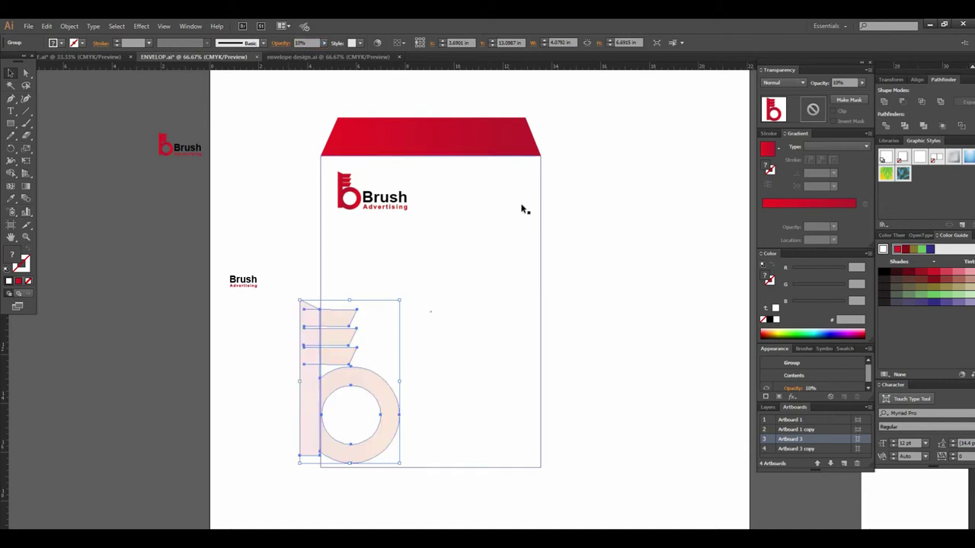
pyautogui.click(590, 285)
pyautogui.hotkey('ctrl', '-')
pyautogui.hotkey('ctrl', '-')
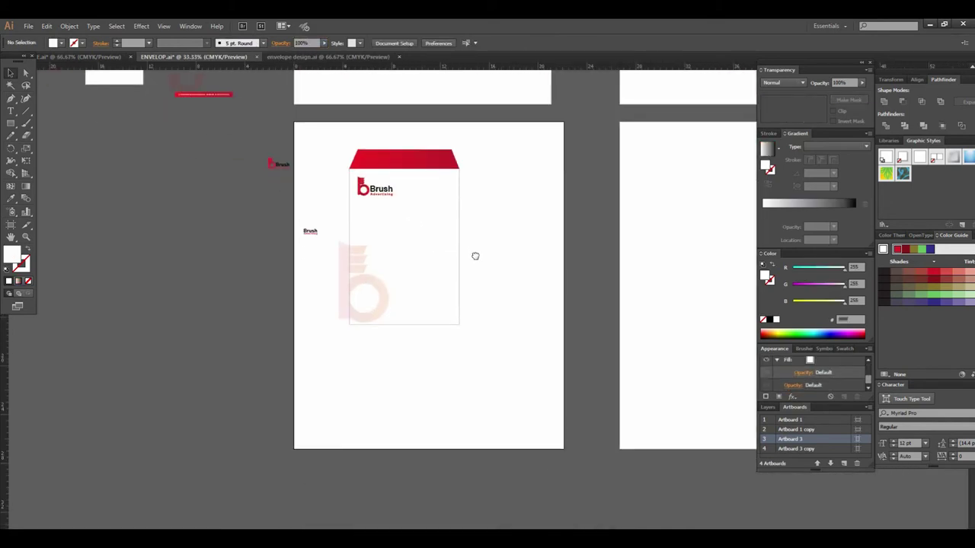
# - Duplicate the envelope rectangle to the lower right and enlarge Artboard 3 to 25.12 × 30.28 in
pyautogui.moveTo(459, 277); pyautogui.dragTo(569, 411)
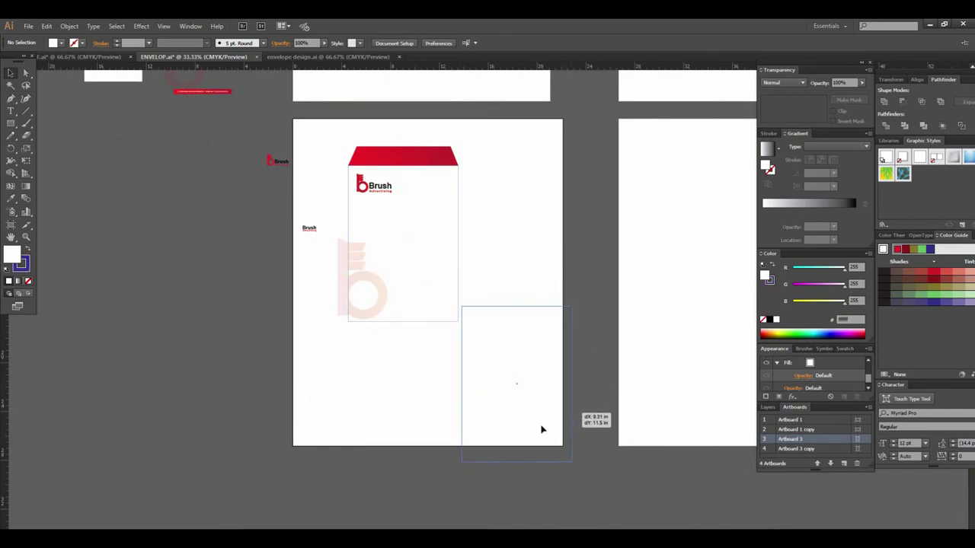
pyautogui.moveTo(569, 411); pyautogui.dragTo(572, 418)
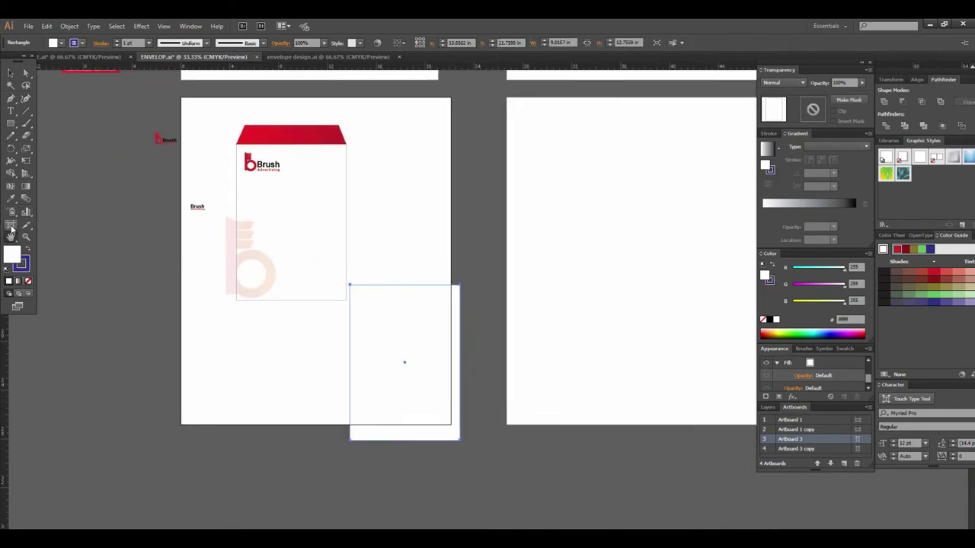
pyautogui.click(11, 225)
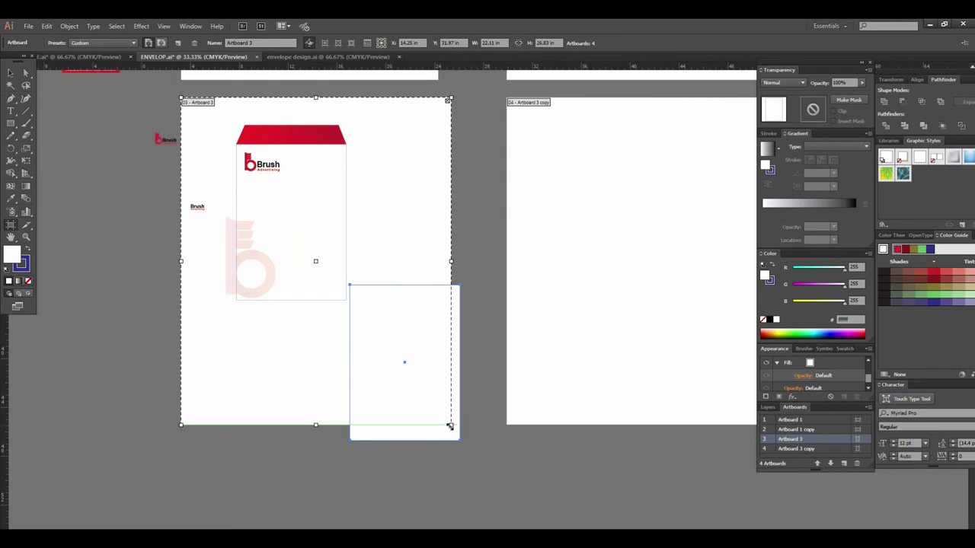
pyautogui.moveTo(450, 426); pyautogui.dragTo(487, 467)
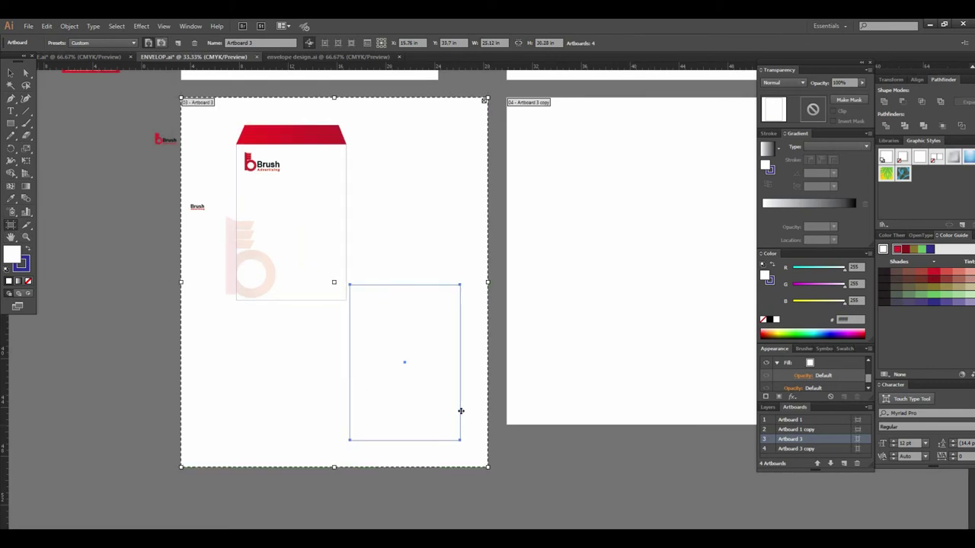
pyautogui.click(448, 353)
# - Nudge the new rectangle slightly right, then select the letterhead's red footer bar group
pyautogui.scroll(1, 442, 381)
pyautogui.press('v')
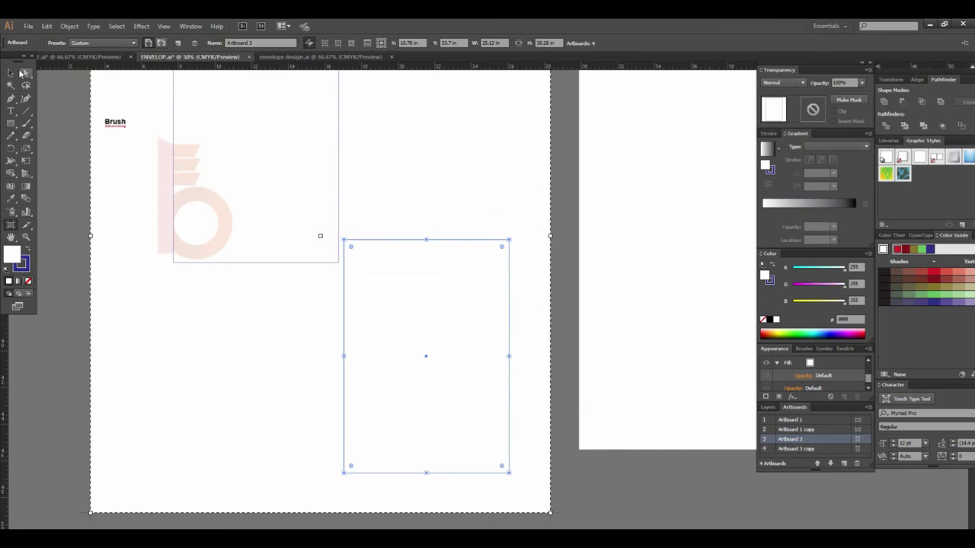
pyautogui.click(398, 191)
pyautogui.moveTo(416, 230)
pyautogui.mouseDown()
pyautogui.moveTo(416, 280)
pyautogui.moveTo(434, 276)
pyautogui.mouseUp()
pyautogui.click(472, 259)
pyautogui.keyDown('alt'); pyautogui.click(475, 259); pyautogui.keyUp('alt')
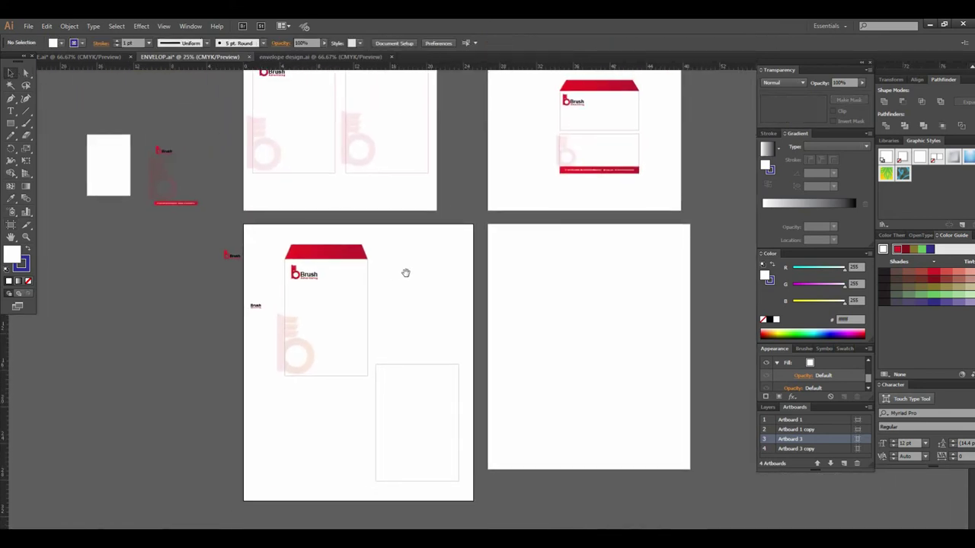
pyautogui.click(167, 204)
pyautogui.click(252, 230)
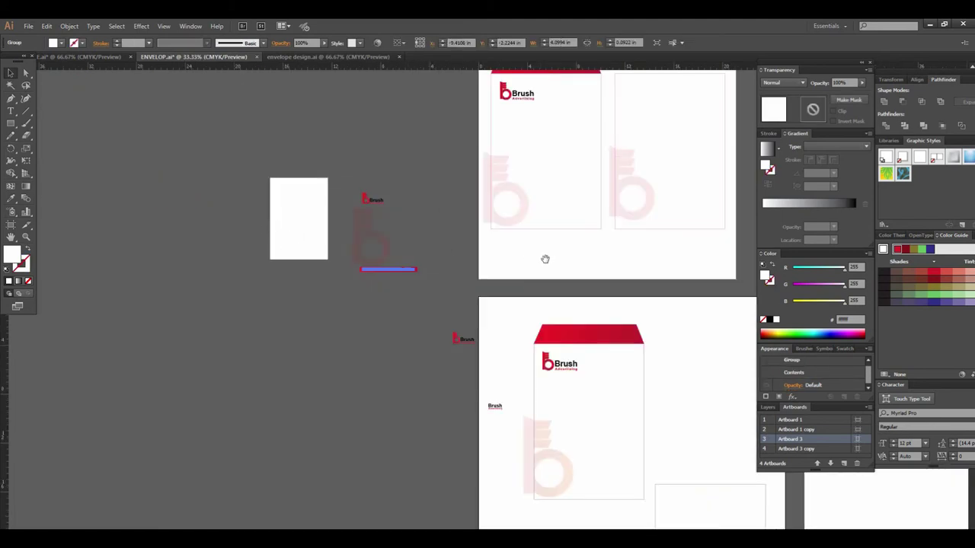
# - Move the red contact bar and its text into the lower envelope's back panel
pyautogui.click(518, 296)
pyautogui.click(399, 302)
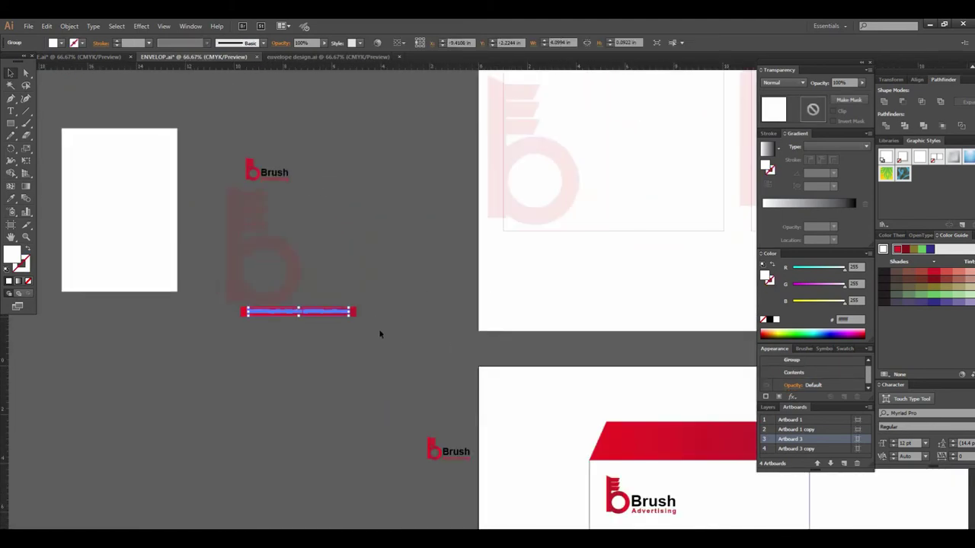
pyautogui.keyDown('shift'); pyautogui.click(252, 313); pyautogui.keyUp('shift')
pyautogui.moveTo(312, 314); pyautogui.dragTo(315, 431)
pyautogui.keyDown('ctrl'); pyautogui.keyDown('alt'); pyautogui.click(328, 421); pyautogui.keyUp('alt'); pyautogui.keyUp('ctrl')
pyautogui.keyDown('ctrl'); pyautogui.keyDown('alt'); pyautogui.click(457, 428); pyautogui.keyUp('alt'); pyautogui.keyUp('ctrl')
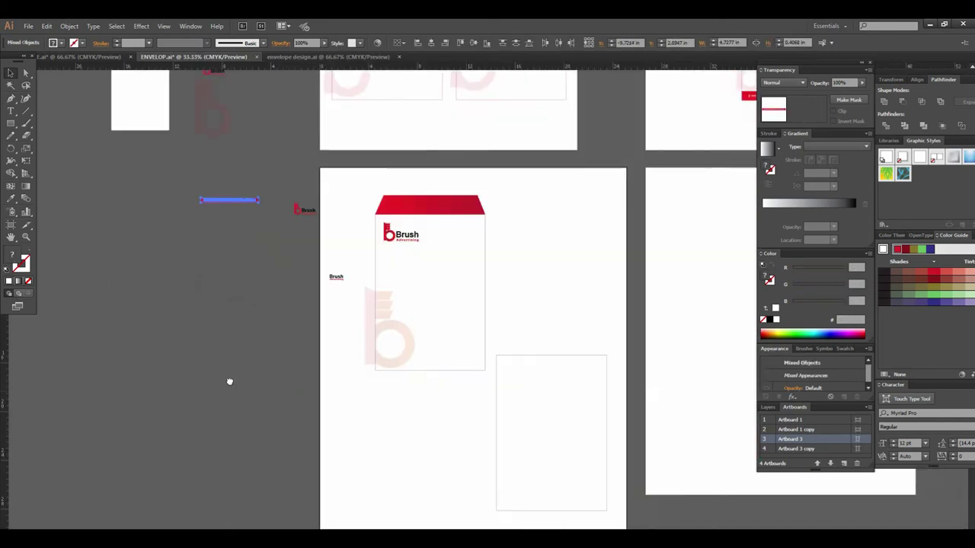
pyautogui.moveTo(184, 193); pyautogui.dragTo(486, 468)
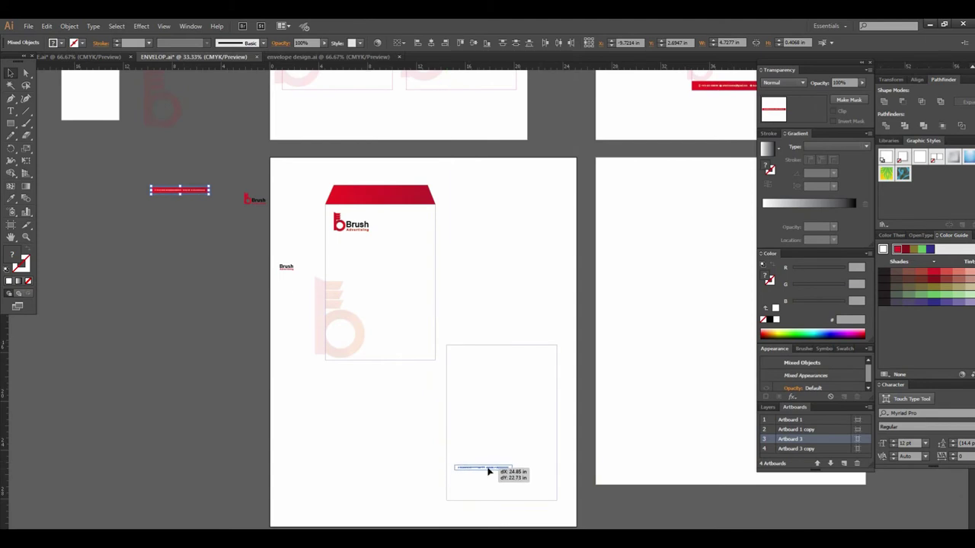
# - Bring the red bar to the front and stretch it across the panel's full width
pyautogui.keyDown('ctrl'); pyautogui.click(537, 461); pyautogui.keyUp('ctrl')
pyautogui.hotkey('ctrl', '+')
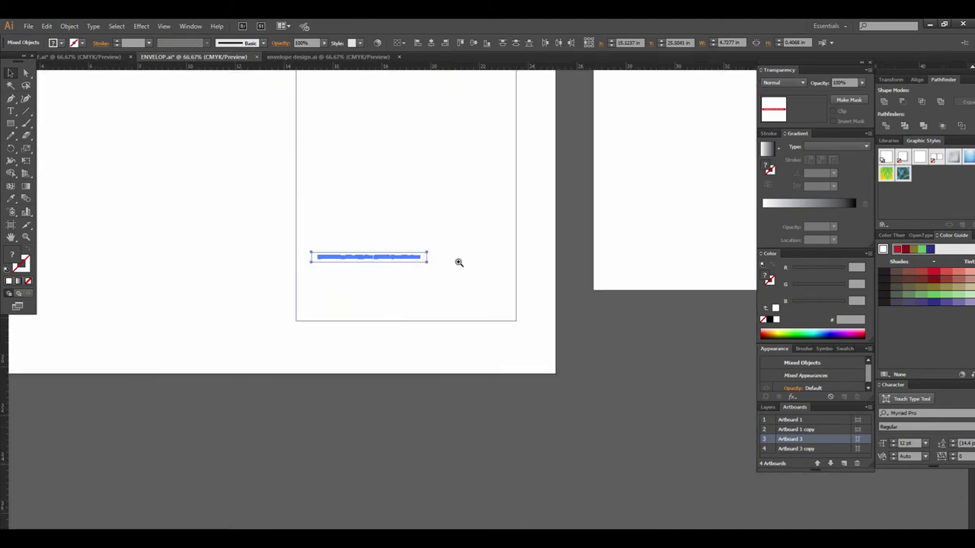
pyautogui.hotkey('ctrl', '+')
pyautogui.rightClick(413, 281)
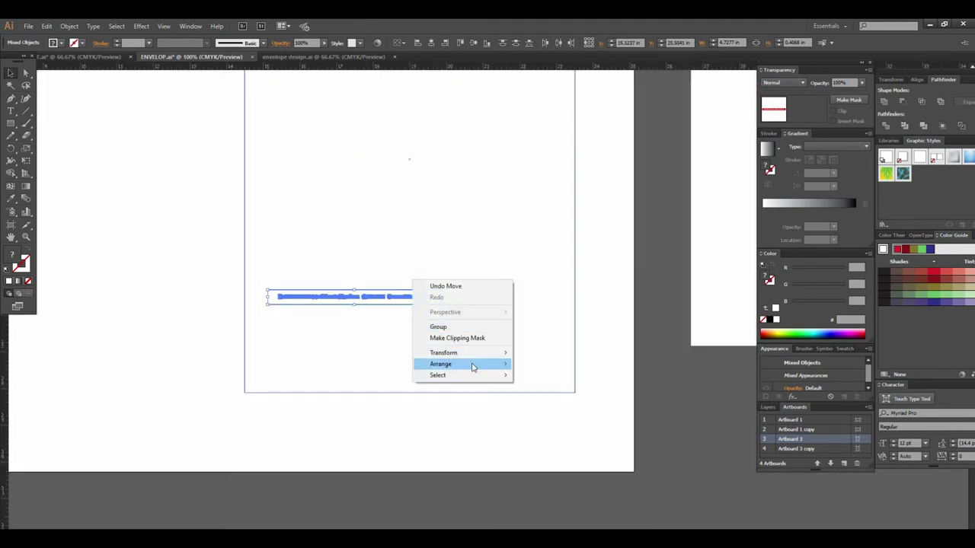
pyautogui.moveTo(449, 364)
pyautogui.click(537, 364)
pyautogui.moveTo(411, 298)
pyautogui.mouseDown()
pyautogui.moveTo(391, 393)
pyautogui.moveTo(574, 347)
pyautogui.mouseUp()
pyautogui.click(561, 459)
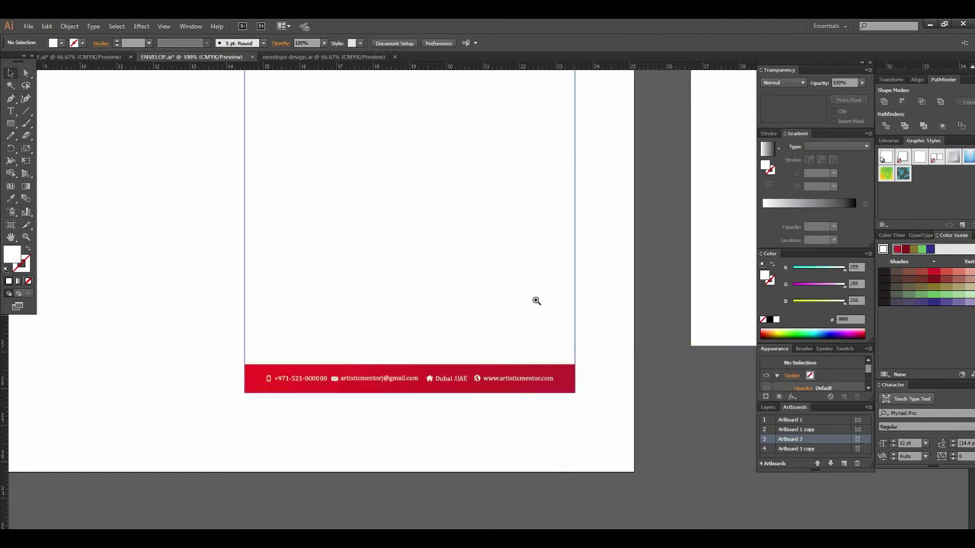
# - Move the faded b logo onto the back panel's lower left
pyautogui.hotkey('ctrl', '-')
pyautogui.hotkey('ctrl', '-')
pyautogui.hotkey('ctrl', '-')
pyautogui.scroll(3, 439, 389)
pyautogui.moveTo(245, 283); pyautogui.dragTo(368, 417)
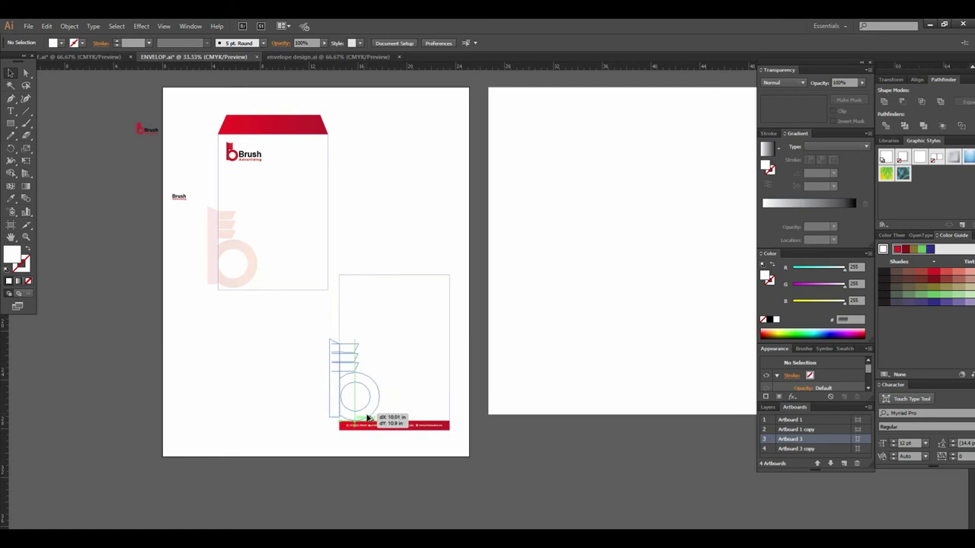
pyautogui.moveTo(368, 418); pyautogui.dragTo(370, 417)
pyautogui.click(429, 394)
# - Draw a rectangle frame covering the back panel
pyautogui.moveTo(415, 335); pyautogui.dragTo(367, 383)
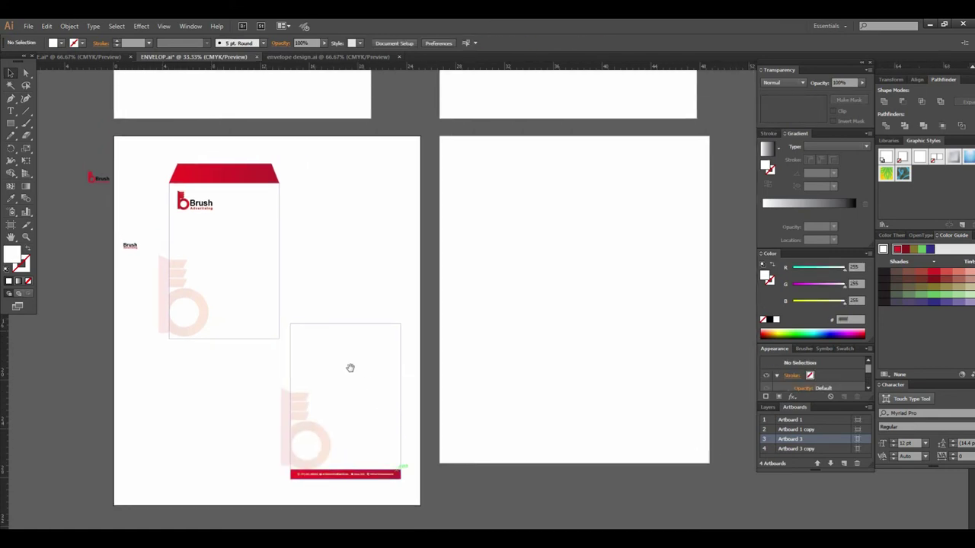
pyautogui.hscroll(2, 416, 364)
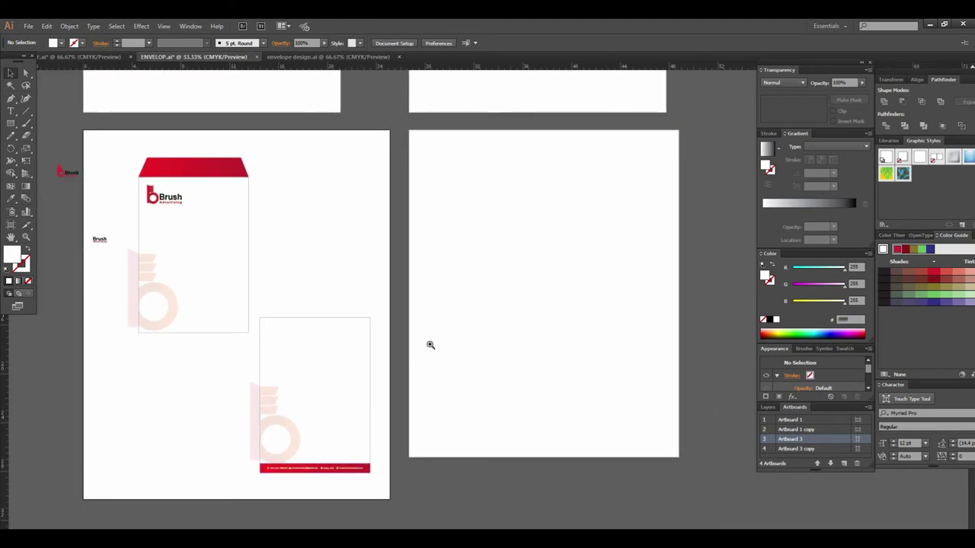
pyautogui.click(430, 345)
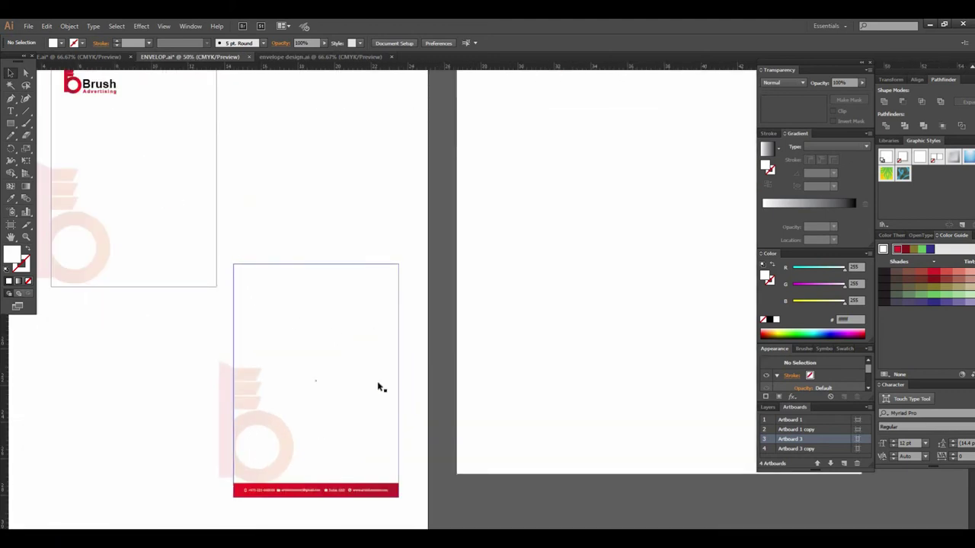
pyautogui.keyDown('alt'); pyautogui.click(552, 342); pyautogui.keyUp('alt')
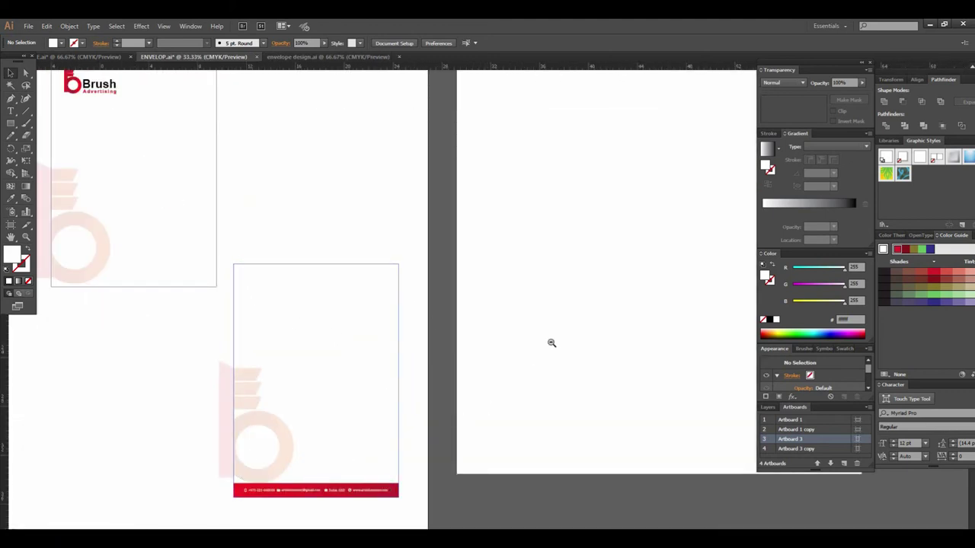
pyautogui.click(351, 313)
pyautogui.moveTo(479, 290); pyautogui.dragTo(389, 316)
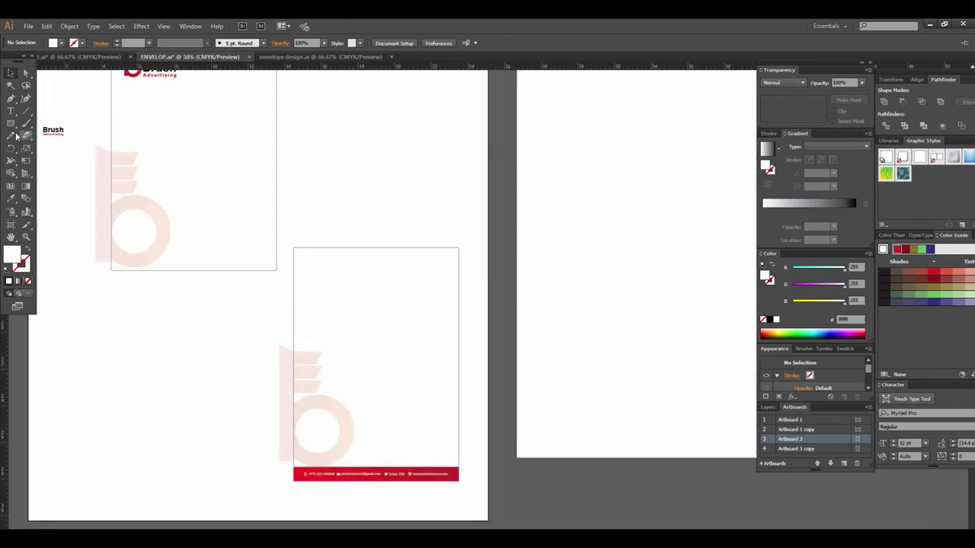
pyautogui.moveTo(294, 245); pyautogui.dragTo(395, 461)
# - Make a clipping mask from the frame and the faint b logo
pyautogui.click(10, 73)
pyautogui.keyDown('shift'); pyautogui.click(288, 384); pyautogui.keyUp('shift')
pyautogui.rightClick(287, 387)
pyautogui.click(334, 442)
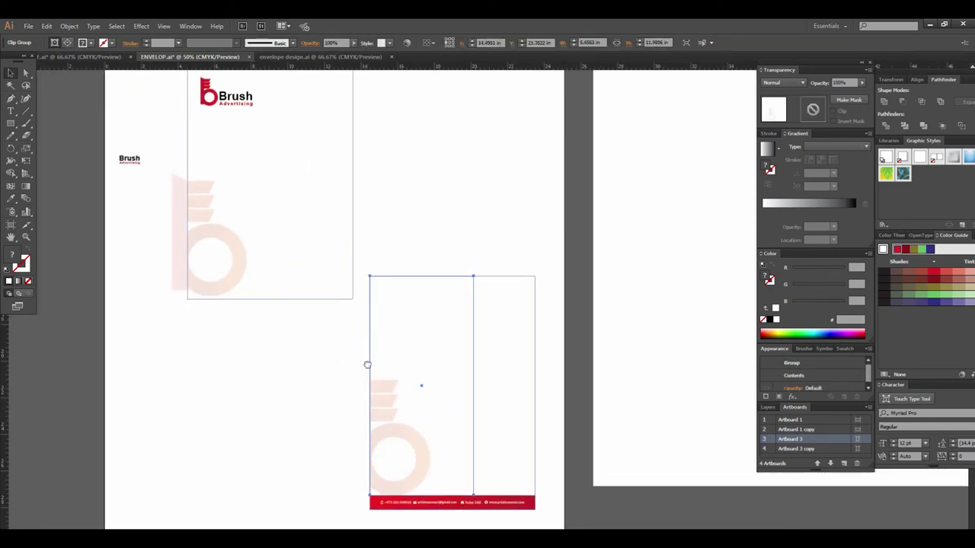
pyautogui.hscroll(5, 365, 358)
pyautogui.scroll(2, 394, 342)
pyautogui.keyDown('alt'); pyautogui.click(382, 323); pyautogui.keyUp('alt')
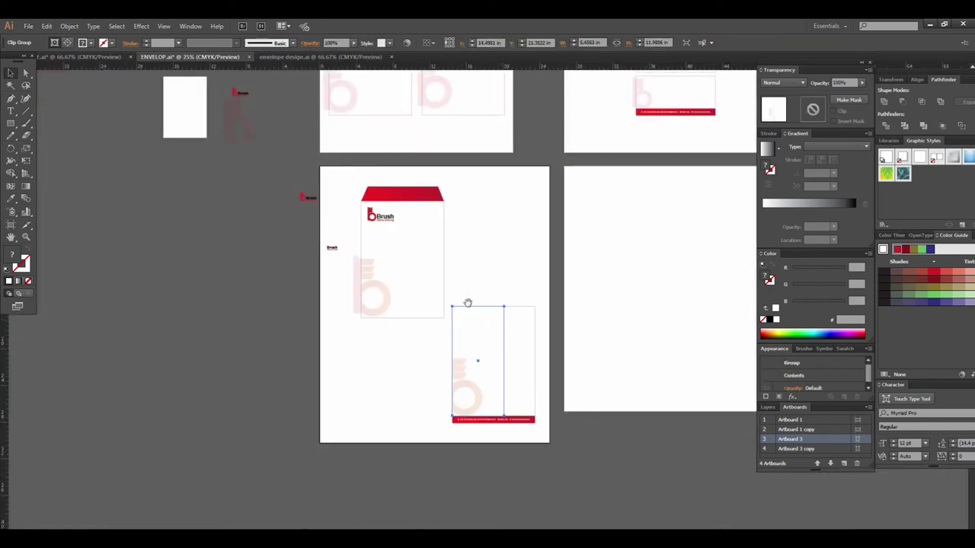
pyautogui.keyDown('alt'); pyautogui.click(468, 304); pyautogui.keyUp('alt')
pyautogui.moveTo(366, 294); pyautogui.dragTo(393, 424)
pyautogui.hotkey('ctrl', '=')
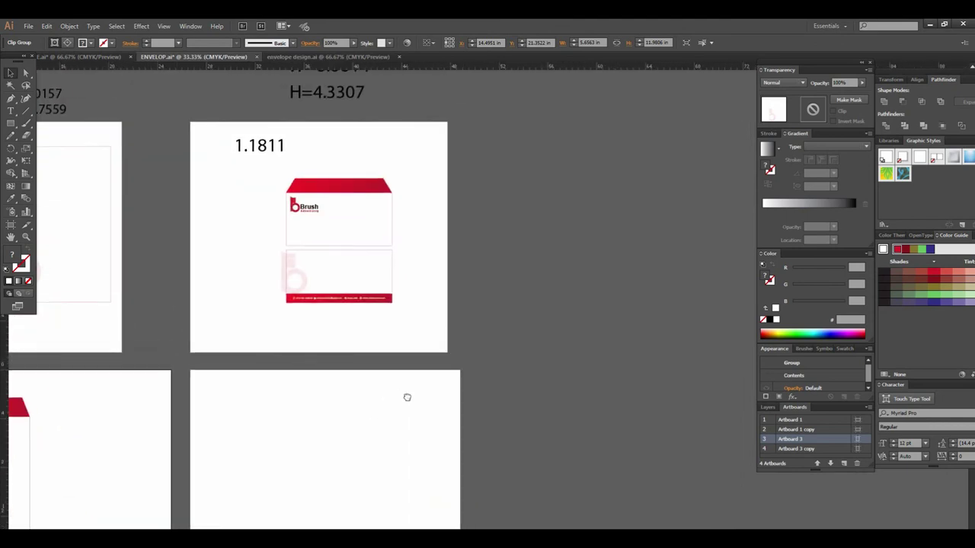
# - Replace a freehand rectangle on artboard 4 with an exact 8.6614 × 4.3307 in rectangle
pyautogui.scroll(2, 407, 396)
pyautogui.moveTo(61, 316); pyautogui.dragTo(123, 265)
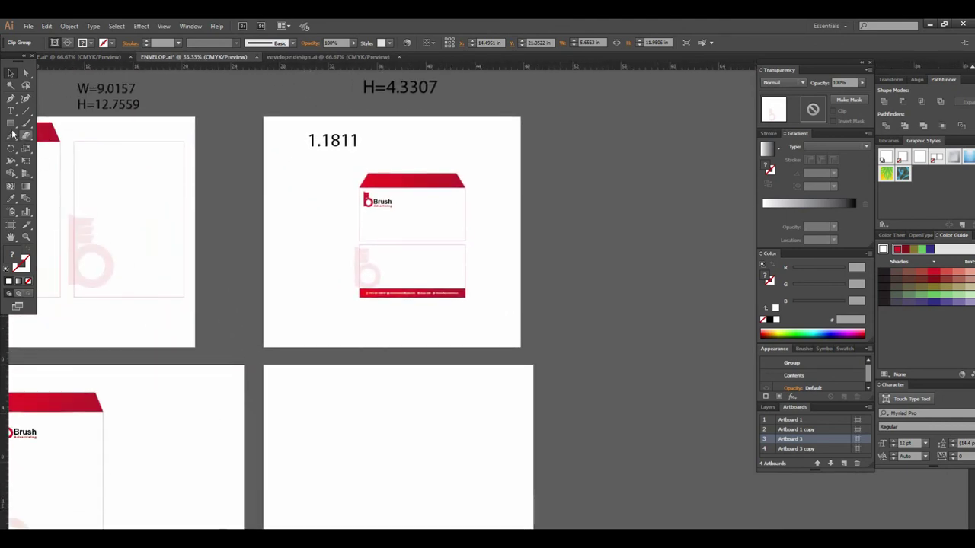
pyautogui.click(11, 128)
pyautogui.moveTo(337, 406)
pyautogui.mouseDown()
pyautogui.moveTo(427, 464)
pyautogui.moveTo(475, 480)
pyautogui.mouseUp()
pyautogui.scroll(2, 476, 248)
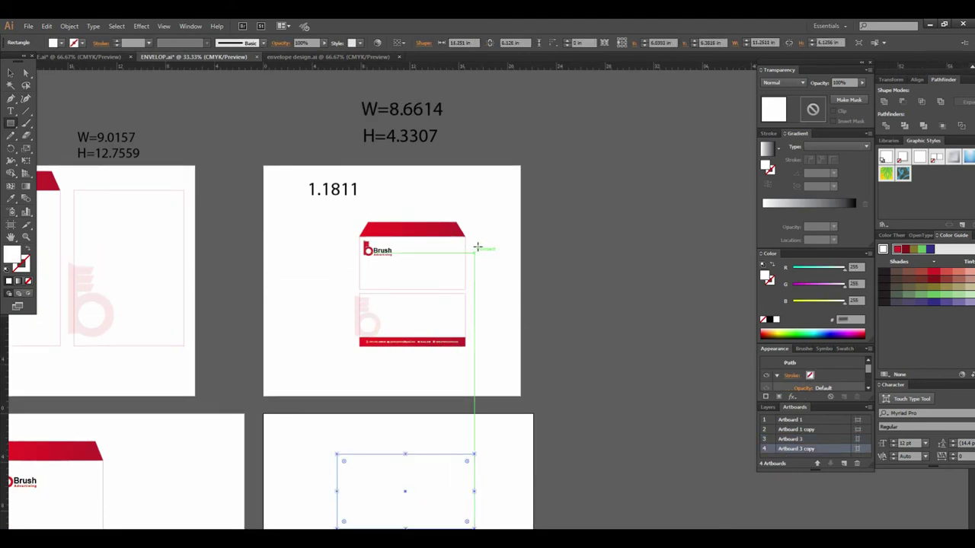
pyautogui.hotkey('ctrl', 'z')
pyautogui.click(411, 450)
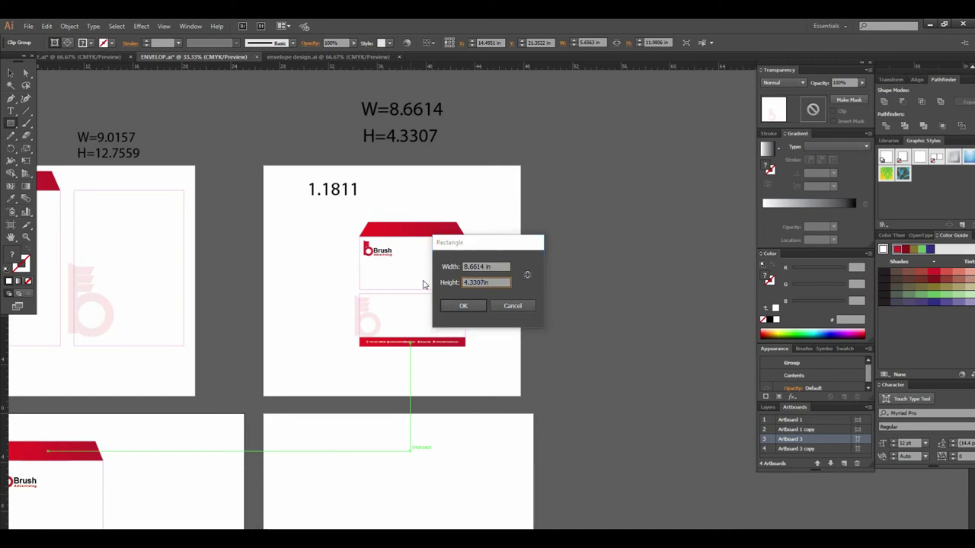
pyautogui.press('Return')
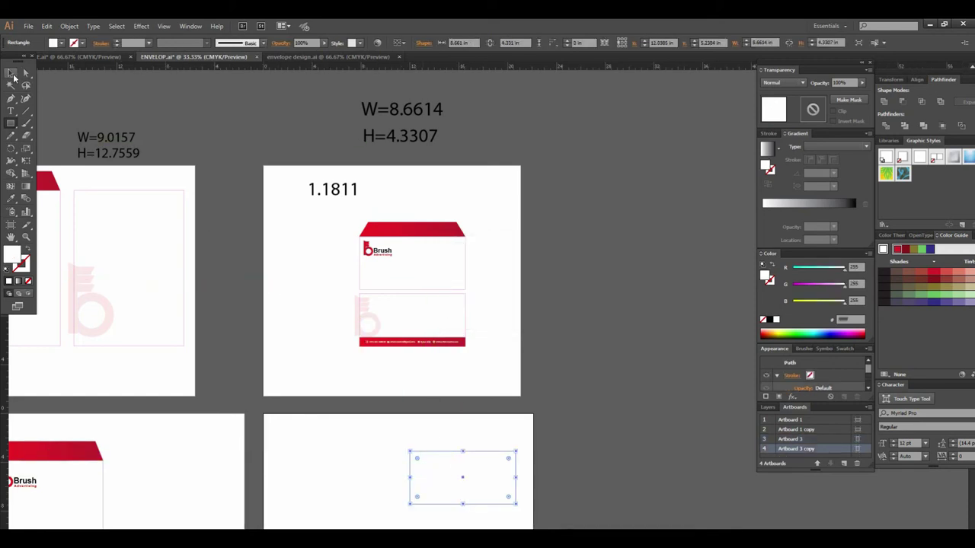
# - Shift the rectangle left and duplicate it directly below the first
pyautogui.click(18, 74)
pyautogui.moveTo(230, 268); pyautogui.dragTo(224, 199)
pyautogui.moveTo(435, 386); pyautogui.dragTo(382, 387)
pyautogui.scroll(-2, 386, 390)
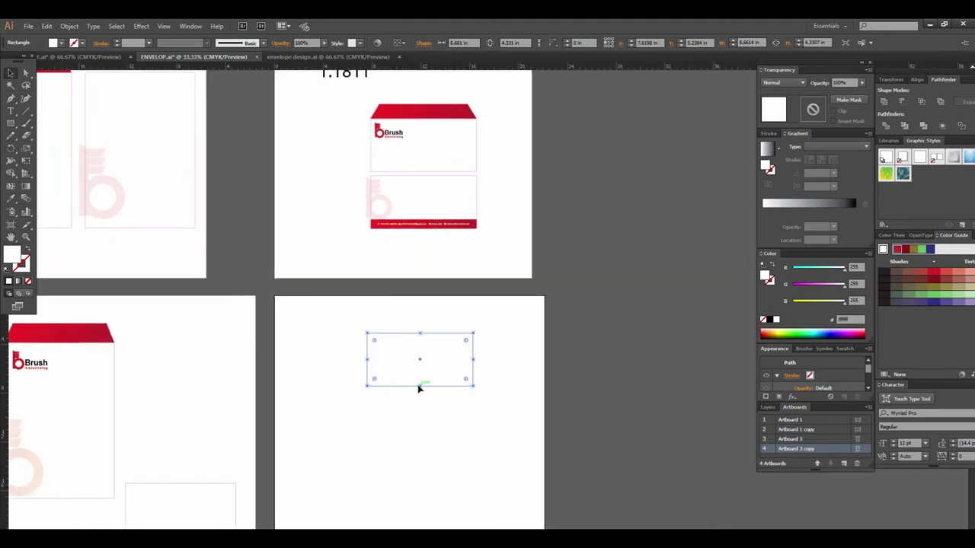
pyautogui.moveTo(413, 389); pyautogui.dragTo(414, 450)
pyautogui.moveTo(422, 390)
pyautogui.mouseDown()
pyautogui.moveTo(420, 449)
pyautogui.moveTo(430, 397)
pyautogui.mouseUp()
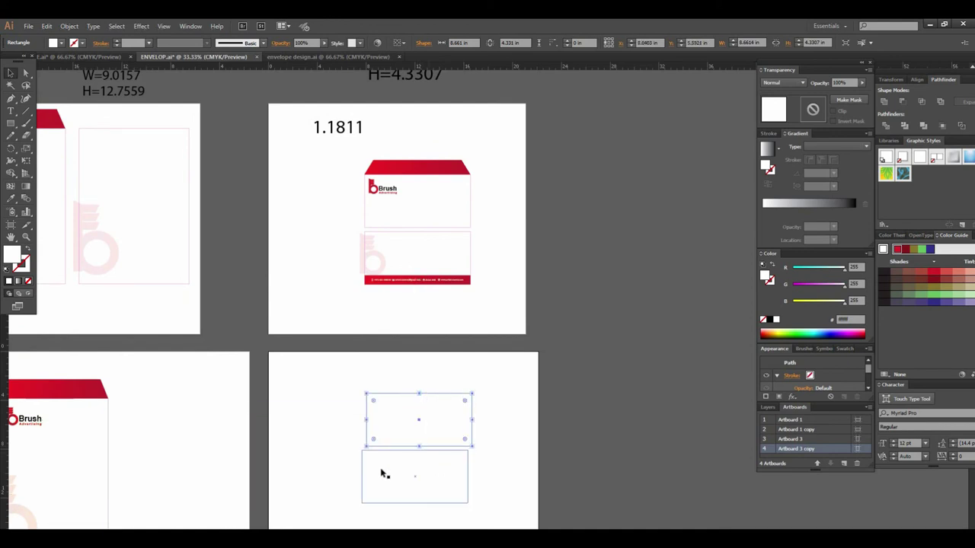
# - Change both rectangles' stacking order and give them a blue outline
pyautogui.rightClick(428, 434)
pyautogui.click(557, 412)
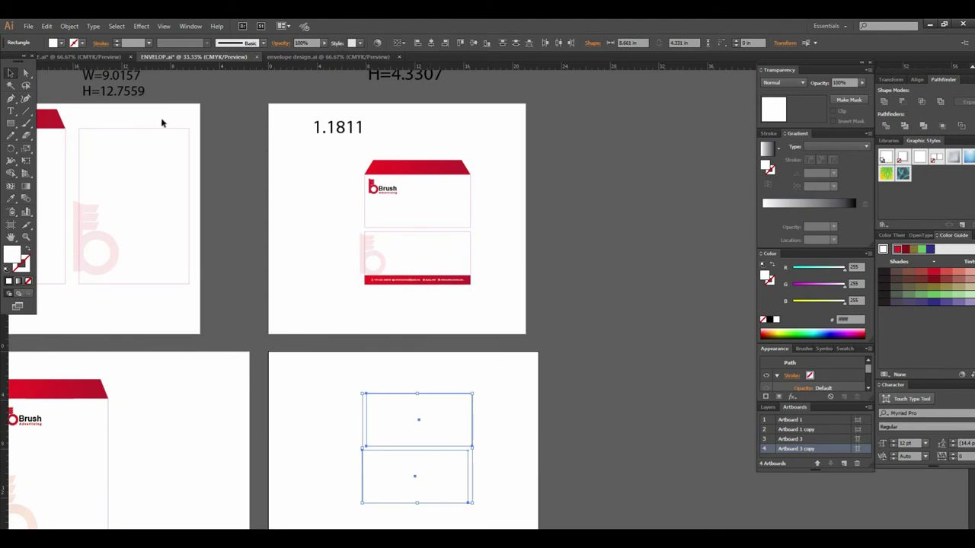
pyautogui.click(80, 44)
pyautogui.click(64, 60)
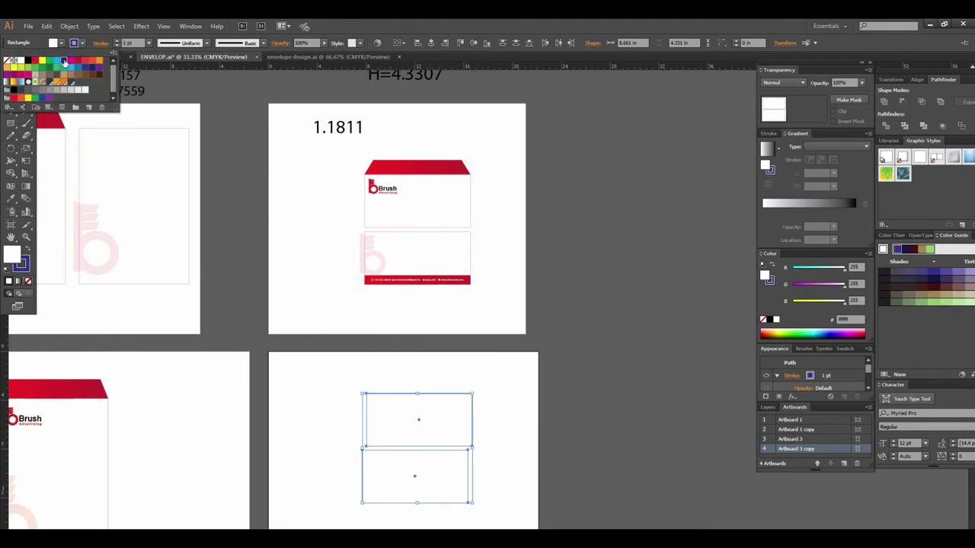
pyautogui.click(603, 431)
# - Align the lower rectangle with the upper one and move a copy up by its height
pyautogui.moveTo(540, 428); pyautogui.dragTo(113, 483)
pyautogui.moveTo(241, 446); pyautogui.dragTo(426, 405)
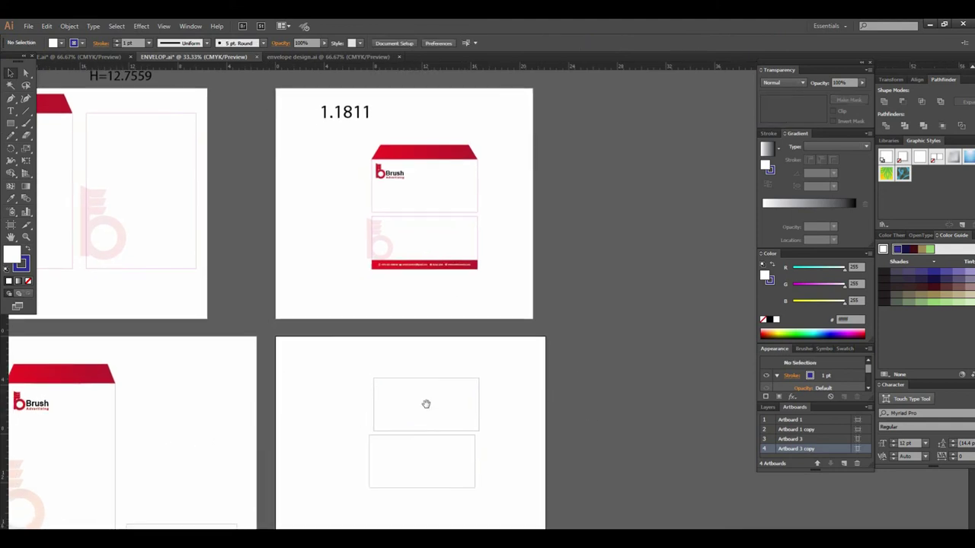
pyautogui.click(480, 342)
pyautogui.moveTo(475, 444); pyautogui.dragTo(481, 447)
pyautogui.scroll(3, 457, 419)
pyautogui.moveTo(436, 417)
pyautogui.mouseDown()
pyautogui.moveTo(438, 339)
pyautogui.moveTo(455, 329)
pyautogui.mouseUp()
pyautogui.scroll(2, 457, 381)
pyautogui.scroll(2, 457, 396)
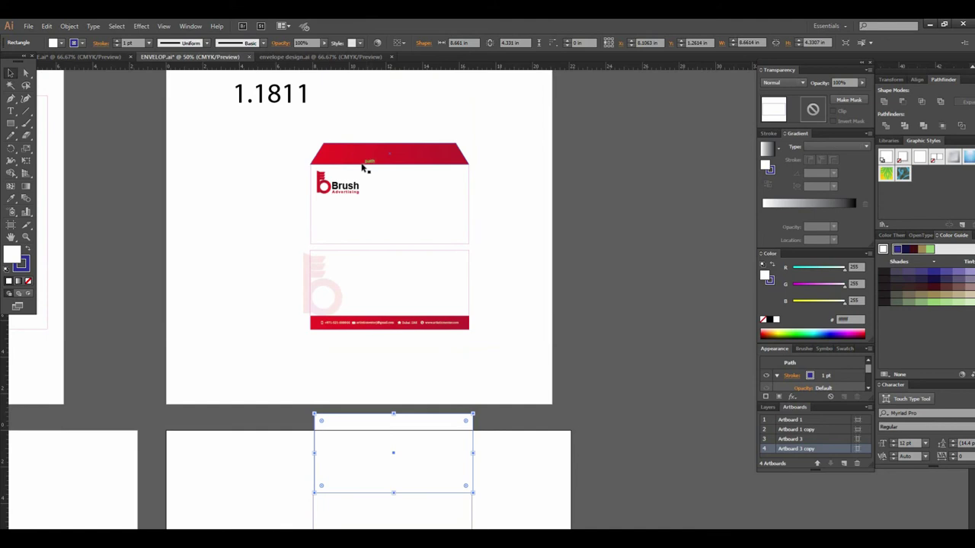
# - Set the top rectangle copy's height to 1.1811 in
pyautogui.scroll(1, 365, 168)
pyautogui.scroll(2, 418, 290)
pyautogui.hscroll(-1, 418, 289)
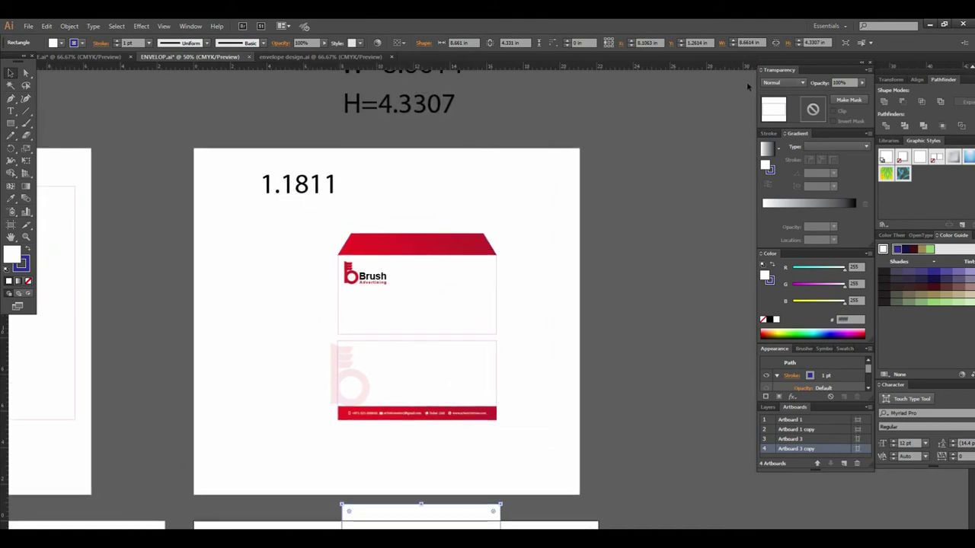
pyautogui.doubleClick(814, 43)
pyautogui.write('1.5 in')
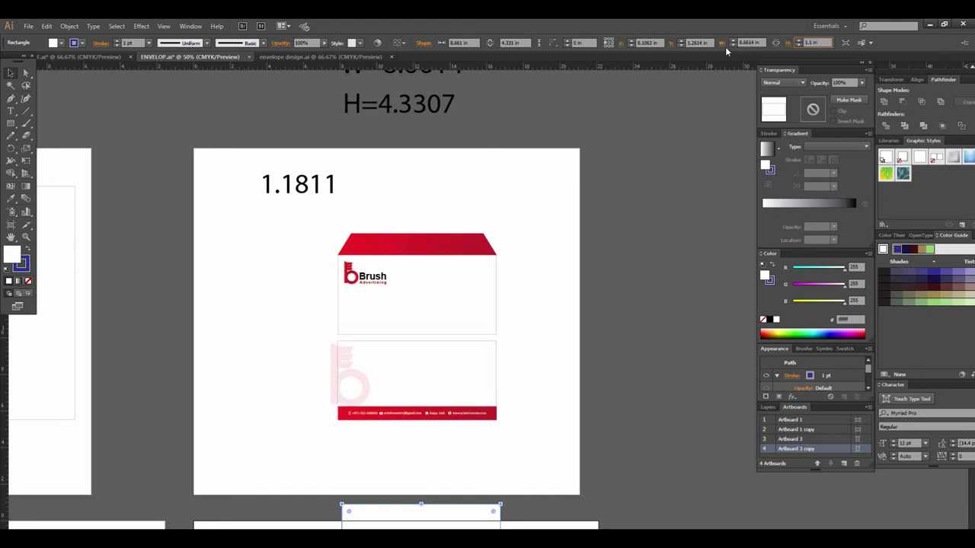
pyautogui.write('811')
pyautogui.press('Return')
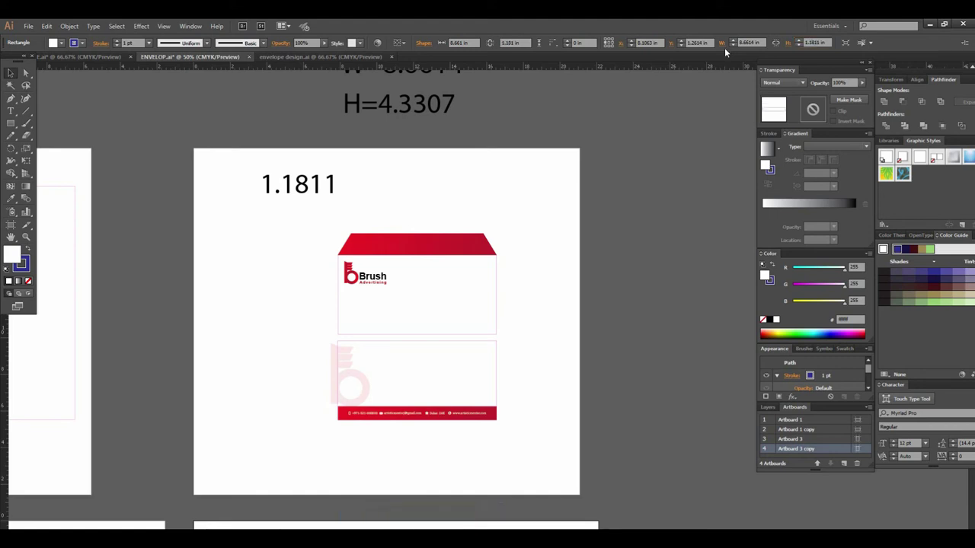
# - Move the thin strip down onto the envelope body's top edge
pyautogui.scroll(-3, 510, 256)
pyautogui.scroll(-3, 511, 257)
pyautogui.scroll(-4, 510, 261)
pyautogui.scroll(-1, 510, 260)
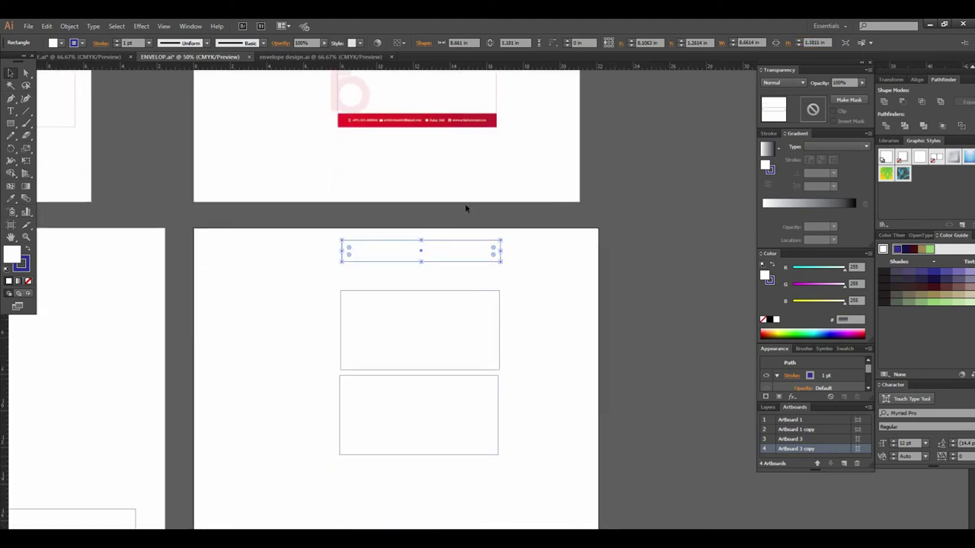
pyautogui.click(609, 284)
pyautogui.moveTo(502, 265)
pyautogui.mouseDown()
pyautogui.moveTo(496, 293)
pyautogui.moveTo(544, 367)
pyautogui.moveTo(542, 427)
pyautogui.mouseUp()
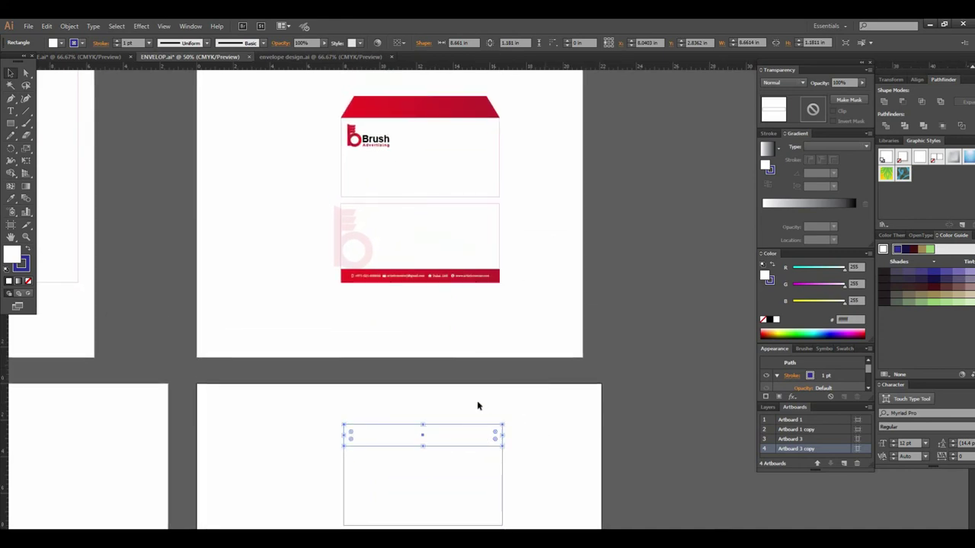
# - Copy the existing flap's red gradient onto the new strip with the Eyedropper
pyautogui.press('i')
pyautogui.click(440, 106)
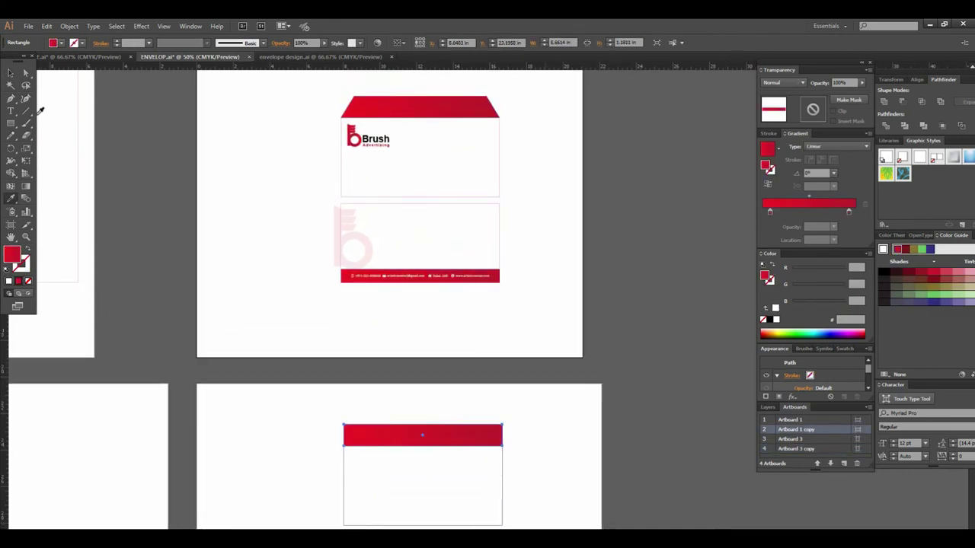
pyautogui.click(10, 85)
pyautogui.click(538, 408)
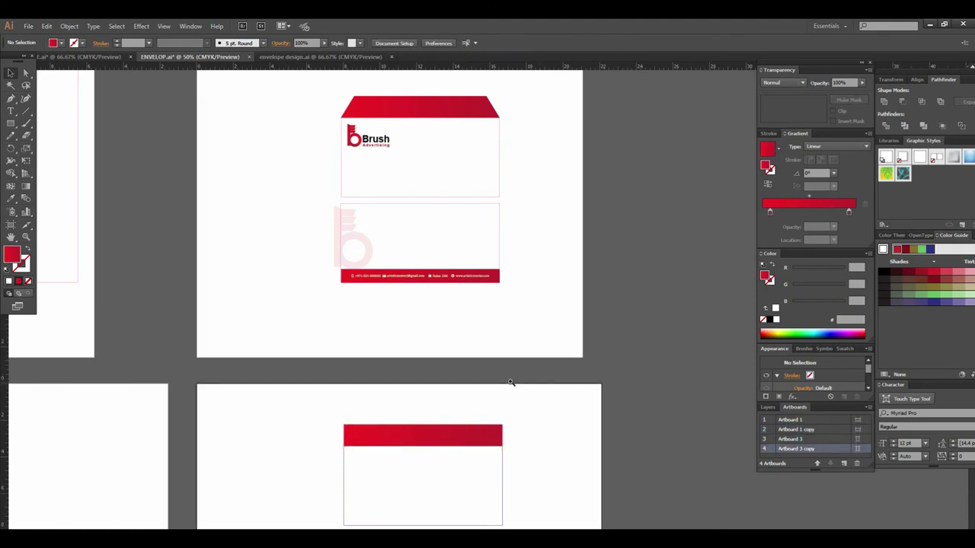
# - Show guides and add two vertical guides at the strip's left edge and an inset
pyautogui.scroll(5, 463, 311)
pyautogui.scroll(-3, 503, 307)
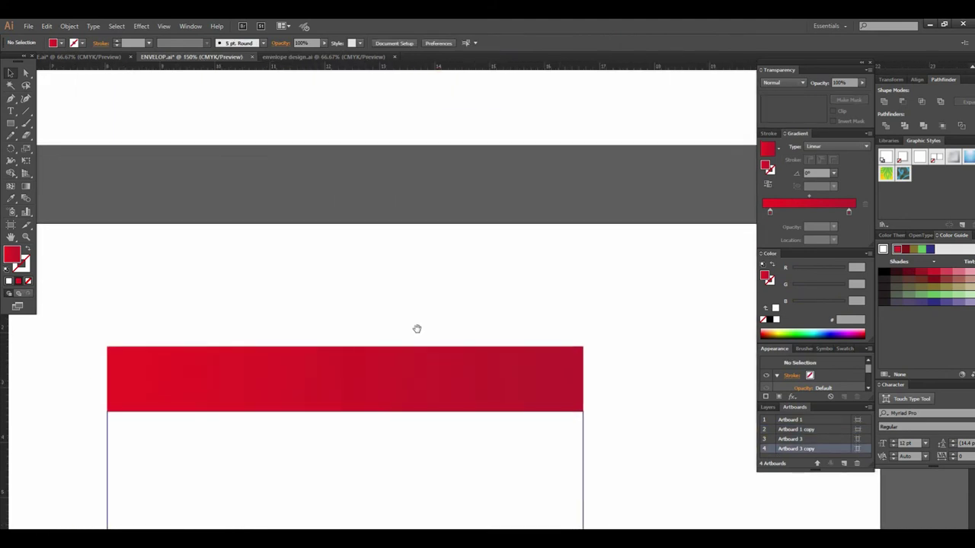
pyautogui.hscroll(-3, 452, 313)
pyautogui.hotkey('ctrl', ';')
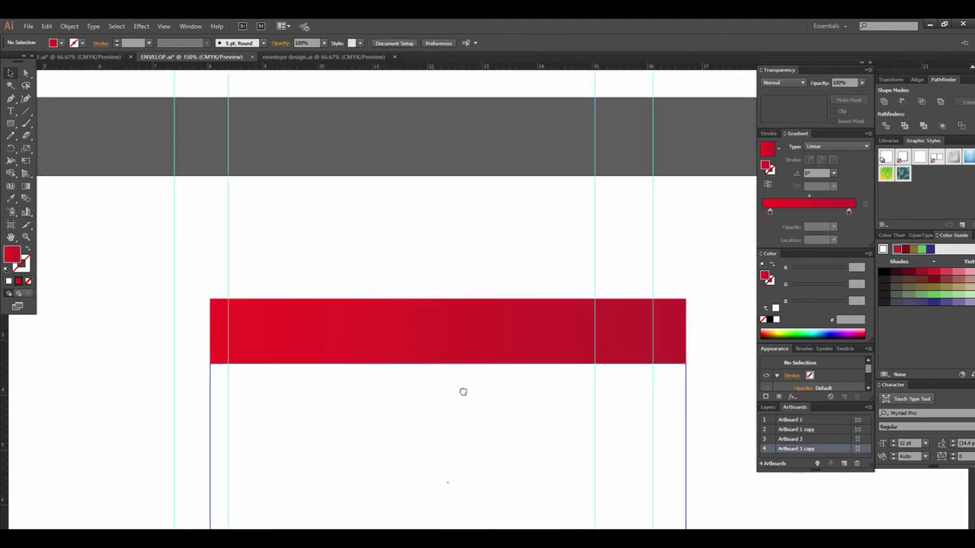
pyautogui.click(475, 374)
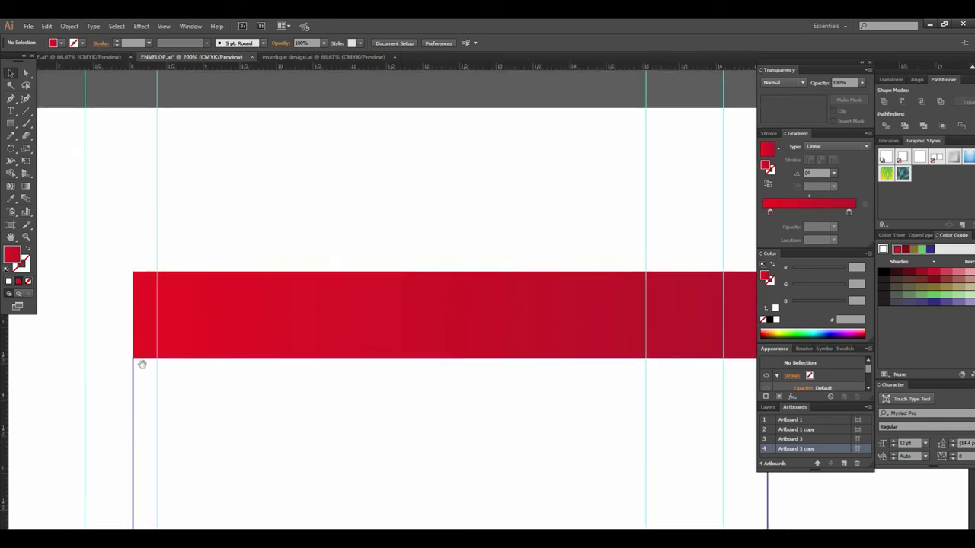
pyautogui.moveTo(5, 356); pyautogui.dragTo(133, 365)
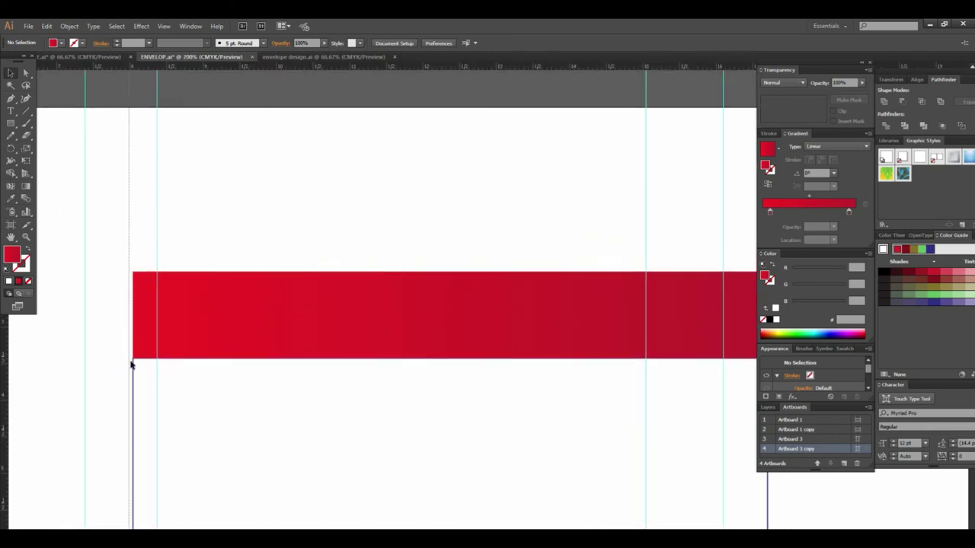
pyautogui.scroll(1, 191, 315)
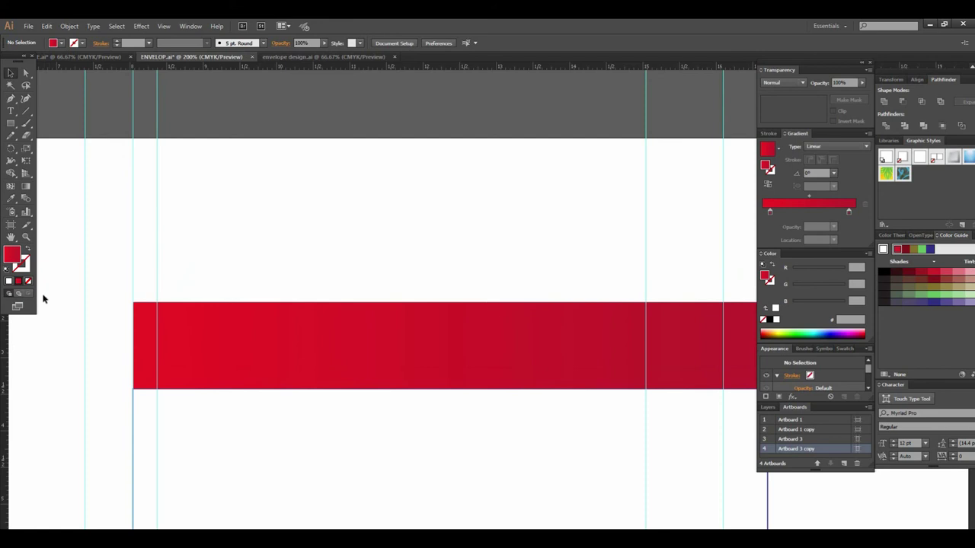
pyautogui.moveTo(7, 333); pyautogui.dragTo(201, 339)
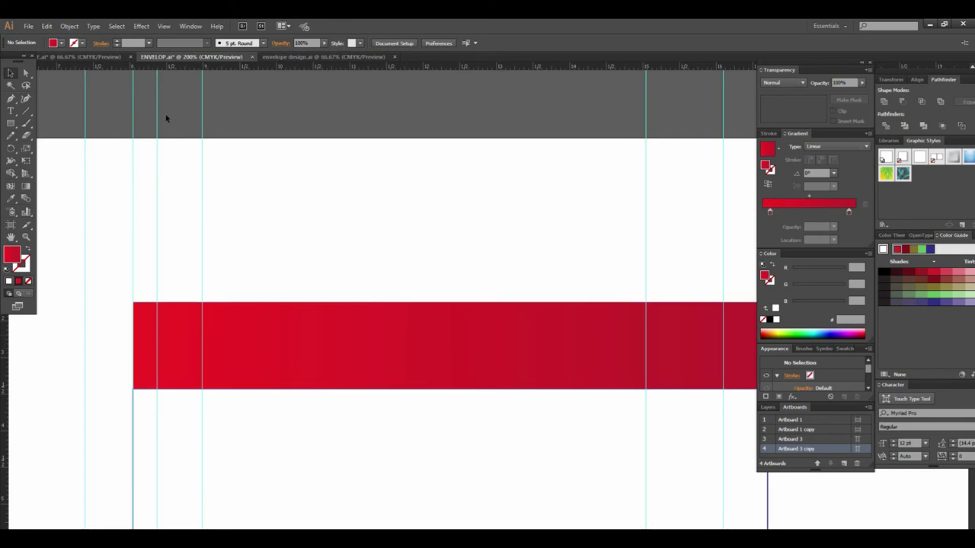
# - Drag the red strip's top-left anchor inward so its left edge slants
pyautogui.click(138, 307)
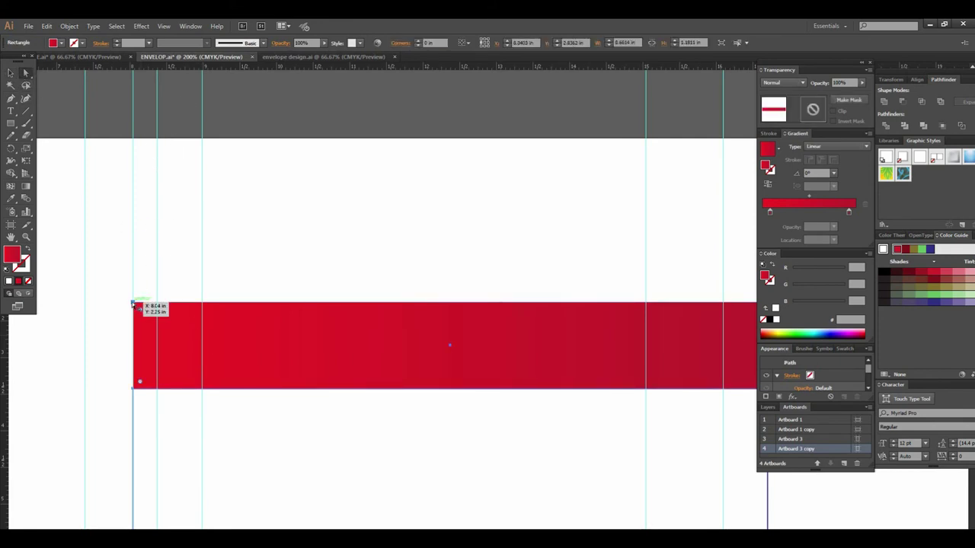
pyautogui.press('a')
pyautogui.moveTo(134, 304); pyautogui.dragTo(202, 305)
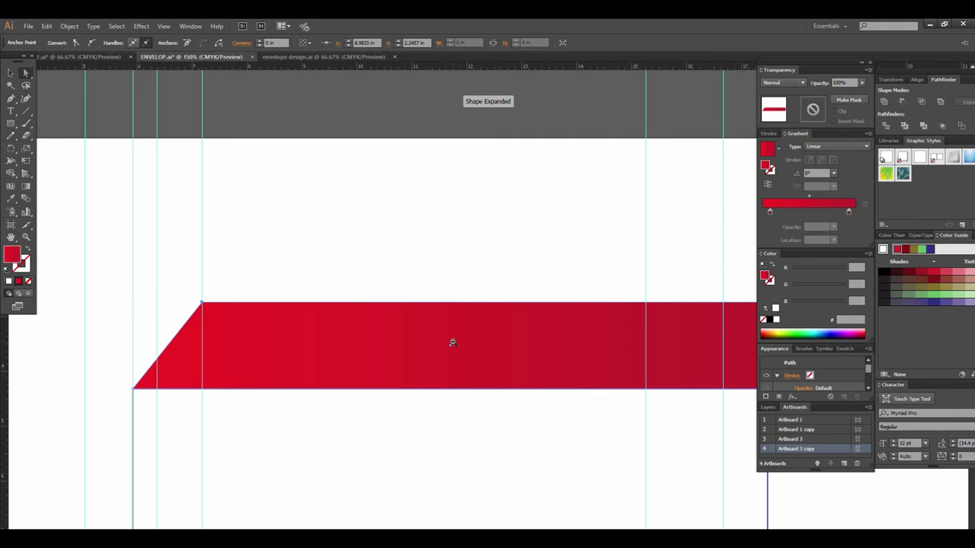
pyautogui.keyDown('alt'); pyautogui.click(452, 343); pyautogui.keyUp('alt')
pyautogui.click(468, 309)
pyautogui.click(364, 350)
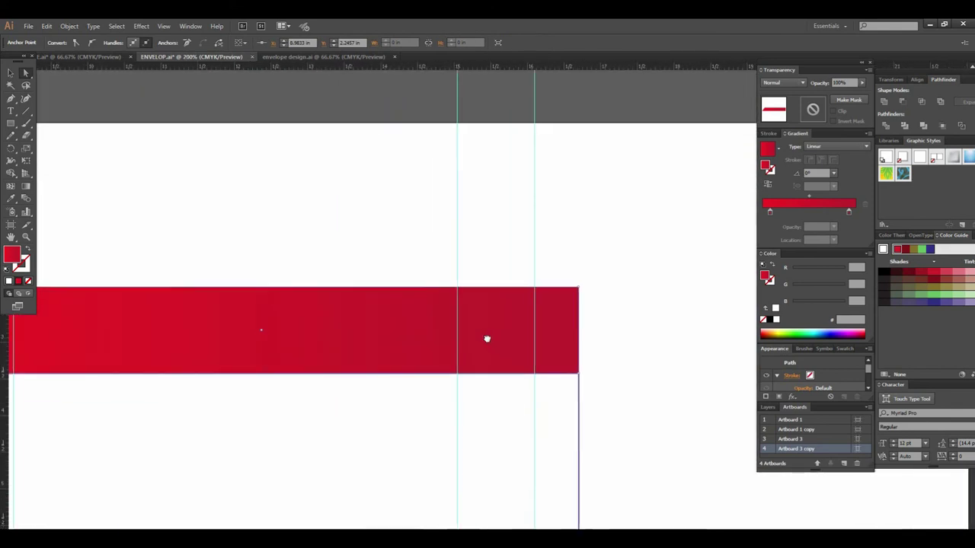
# - Add a vertical guide inset from the strip's right end and pull the top-right anchor left to it
pyautogui.click(585, 289)
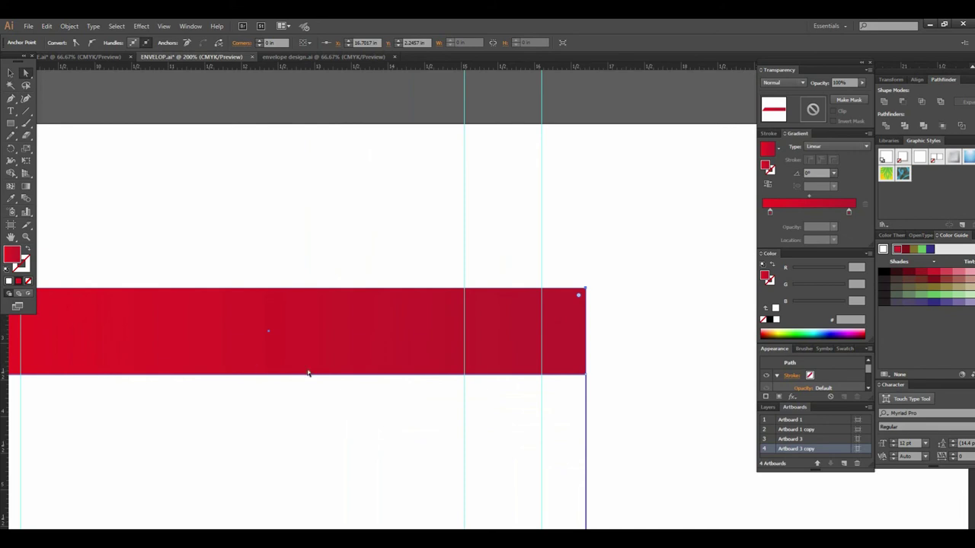
pyautogui.moveTo(9, 333); pyautogui.dragTo(449, 420)
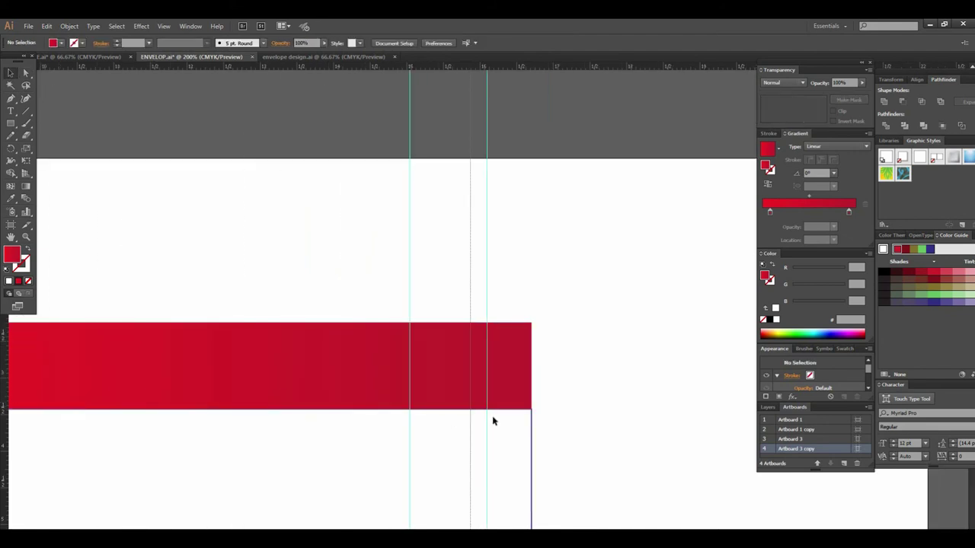
pyautogui.moveTo(531, 424); pyautogui.dragTo(531, 423)
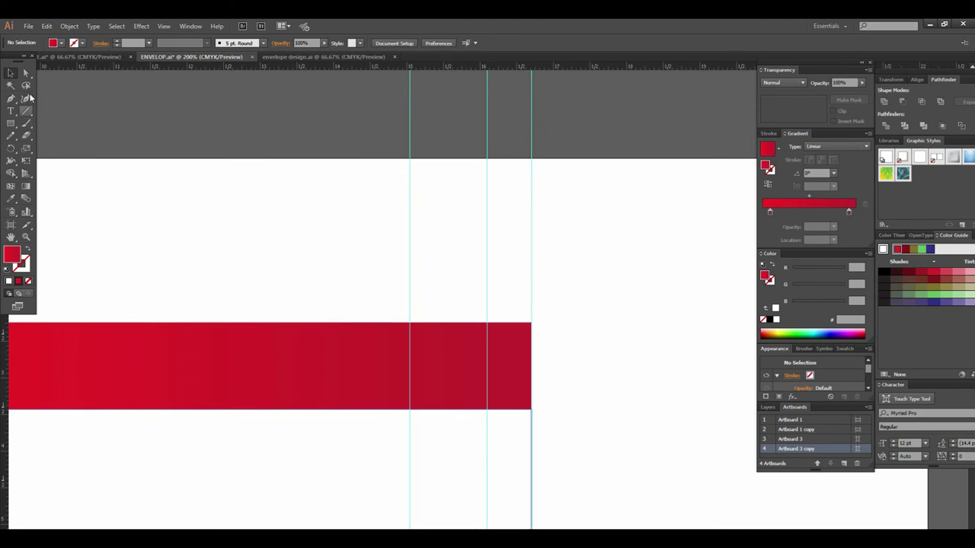
pyautogui.click(532, 325)
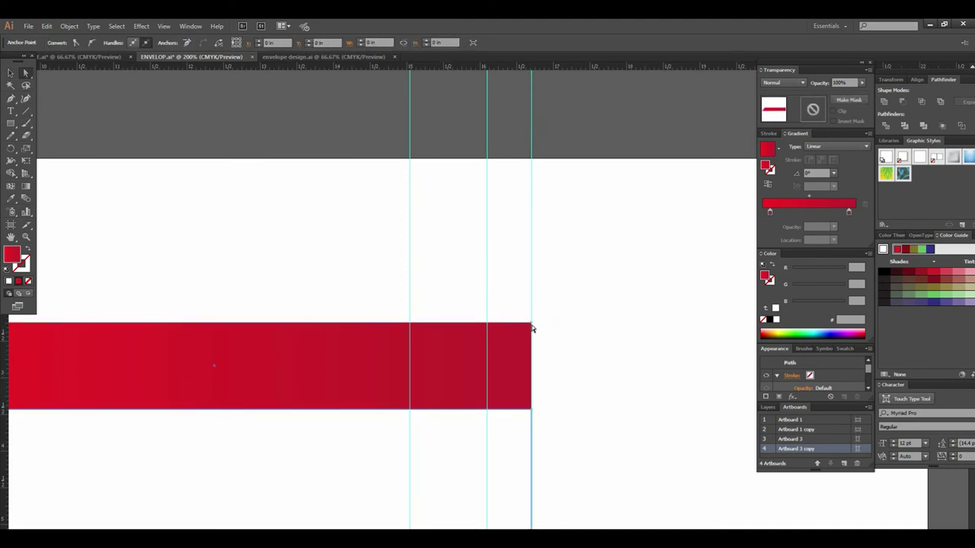
pyautogui.moveTo(532, 325); pyautogui.dragTo(489, 325)
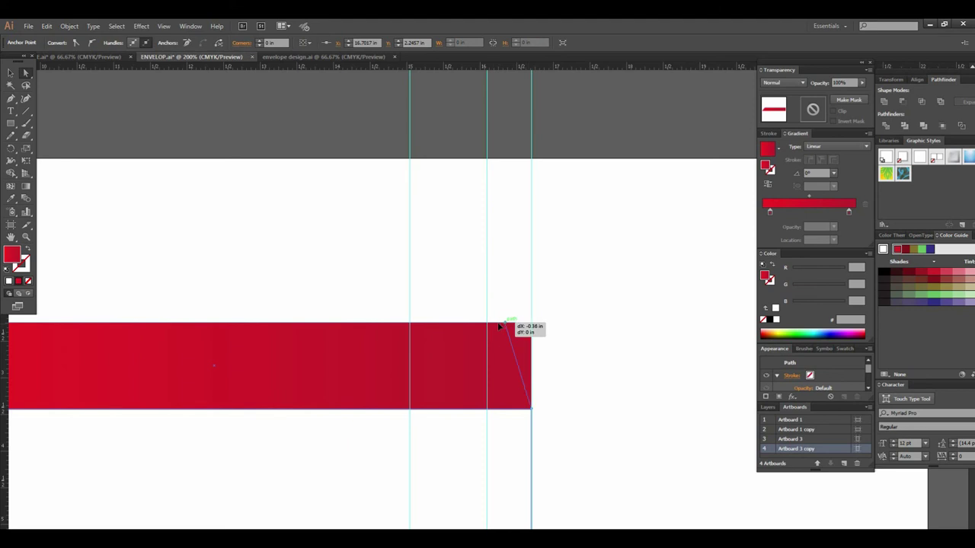
pyautogui.click(564, 353)
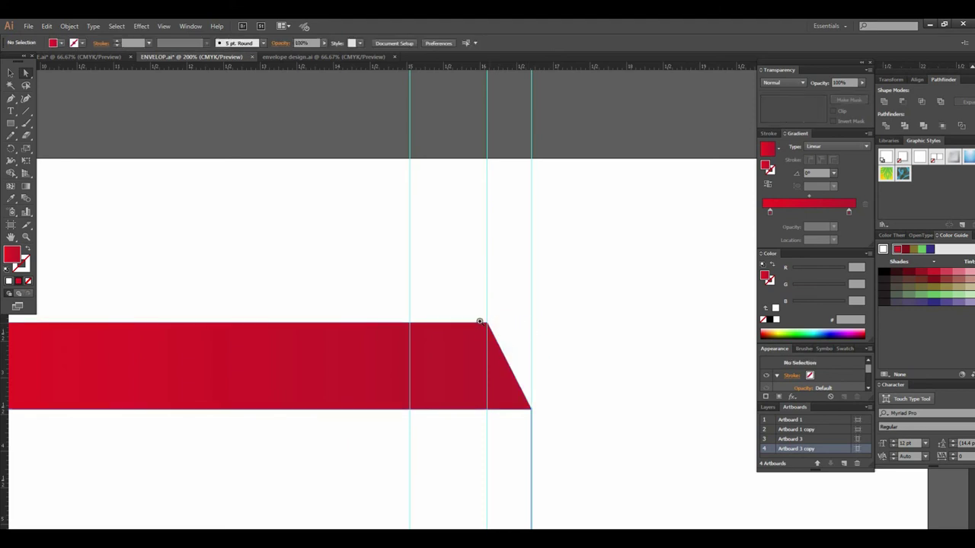
# - Fine-tune the flap's top-right corner so it sits exactly on the guide
pyautogui.keyDown('alt'); pyautogui.click(470, 320); pyautogui.keyUp('alt')
pyautogui.keyDown('alt'); pyautogui.click(501, 318); pyautogui.keyUp('alt')
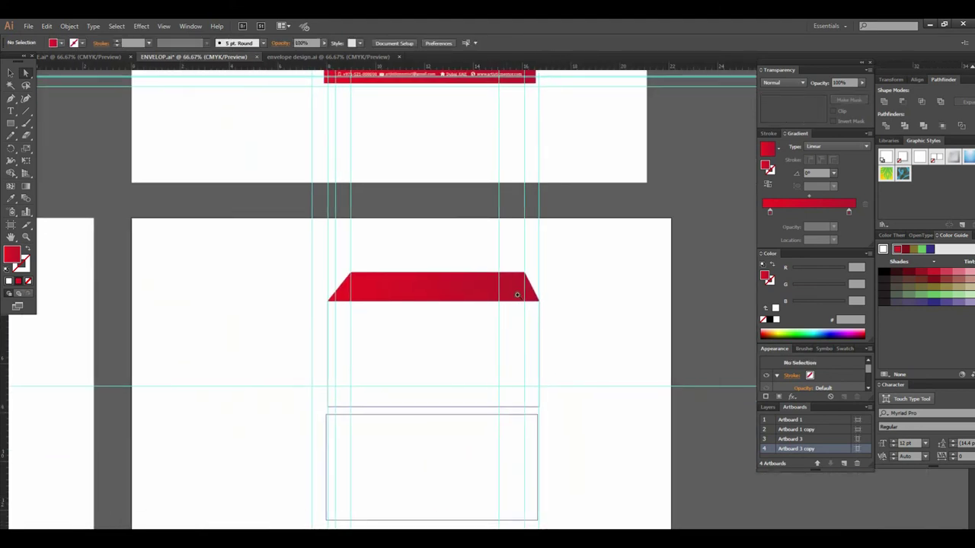
pyautogui.click(517, 295)
pyautogui.click(515, 292)
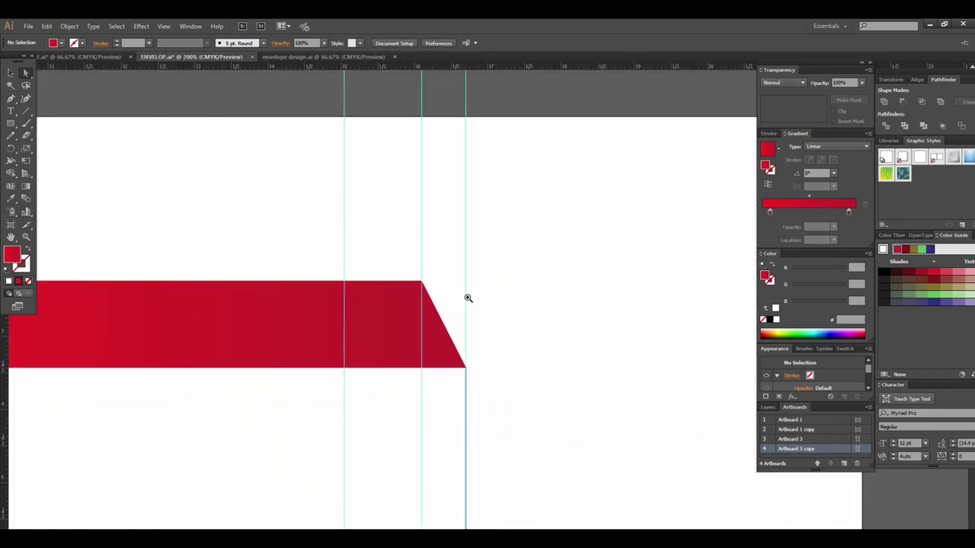
pyautogui.click(468, 311)
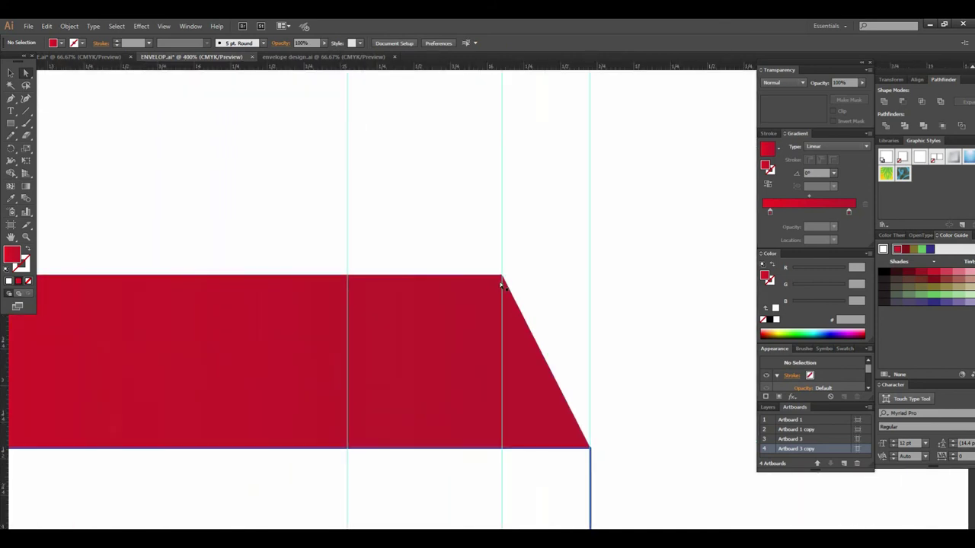
pyautogui.click(503, 280)
pyautogui.hotkey('ctrl', '=')
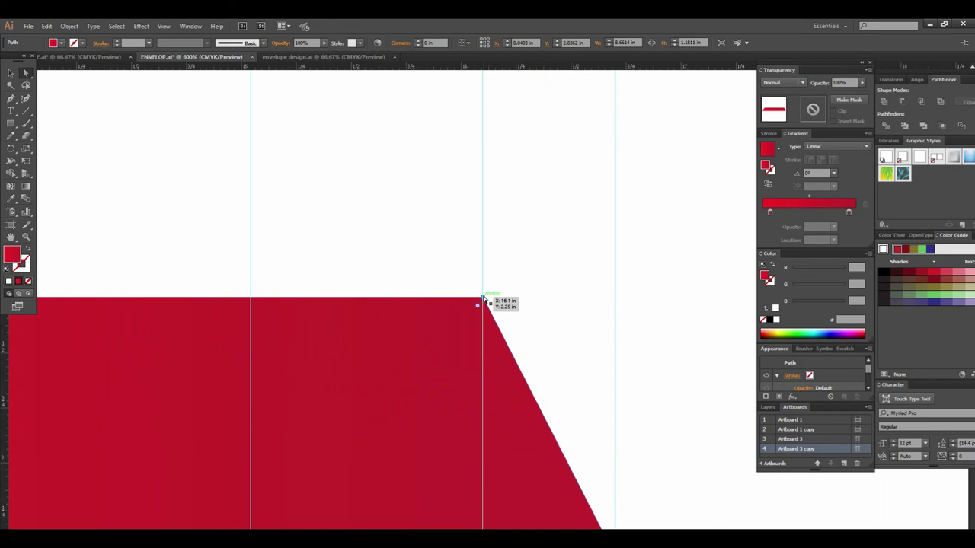
pyautogui.click(483, 297)
pyautogui.moveTo(483, 299); pyautogui.dragTo(485, 299)
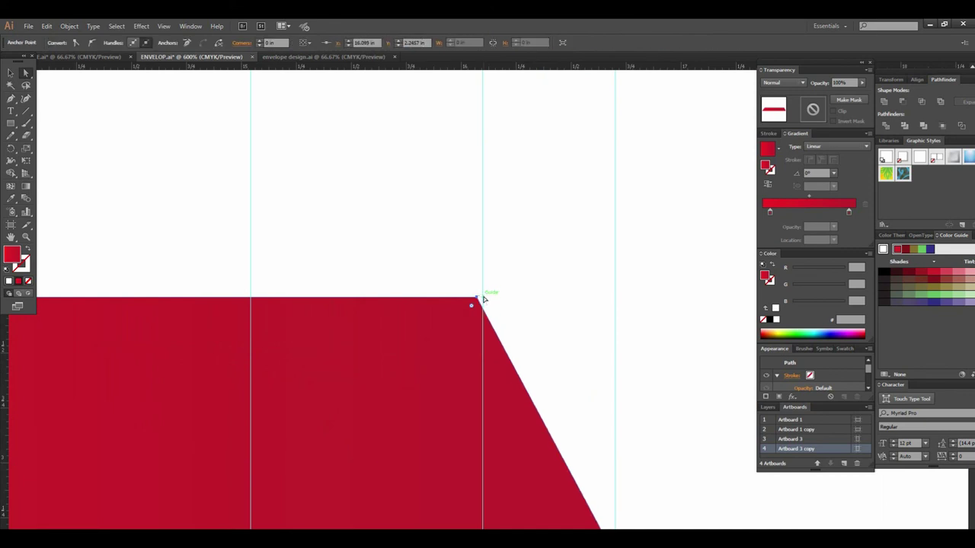
pyautogui.press('Left')
pyautogui.click(553, 297)
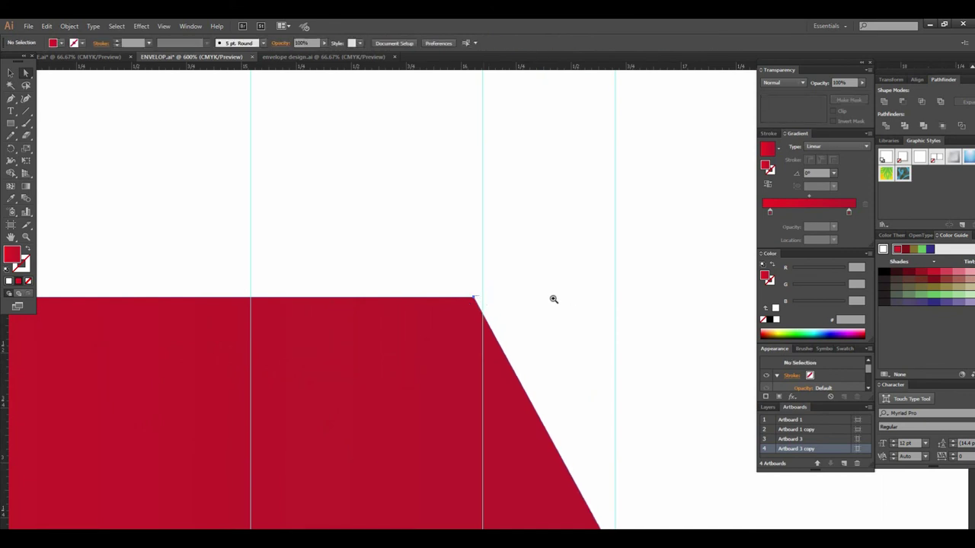
# - Locate and select the Brush logo on the lower-left envelope with the Selection tool
pyautogui.scroll(-1, 552, 298)
pyautogui.scroll(-1, 467, 313)
pyautogui.scroll(-2, 542, 288)
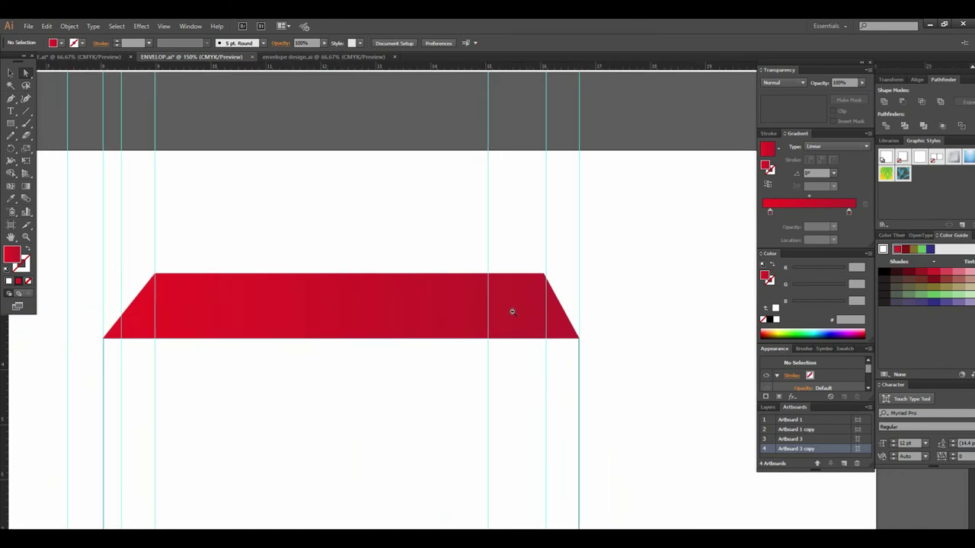
pyautogui.scroll(-1, 511, 310)
pyautogui.scroll(-2, 493, 326)
pyautogui.scroll(1, 494, 326)
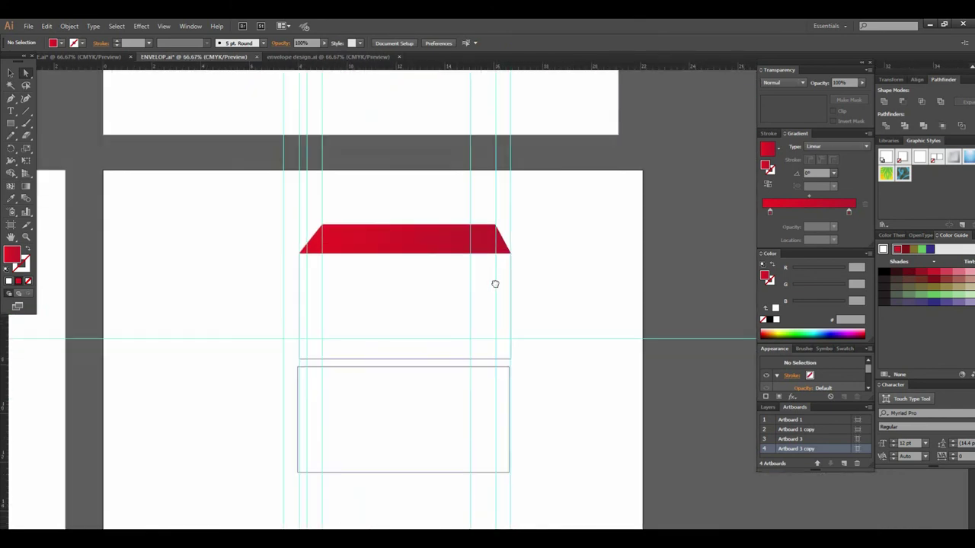
pyautogui.scroll(3, 496, 276)
pyautogui.scroll(-1, 507, 315)
pyautogui.scroll(2, 487, 390)
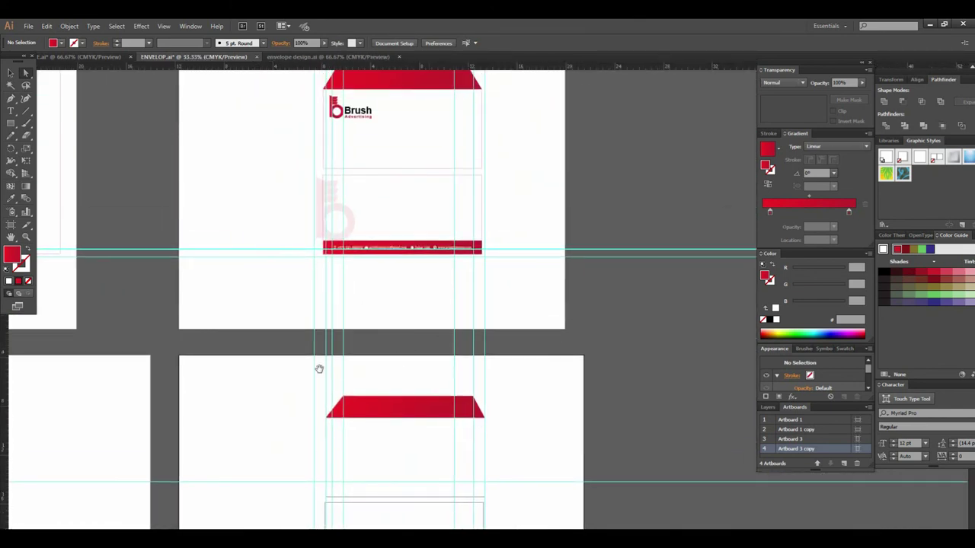
pyautogui.scroll(-1, 374, 361)
pyautogui.click(31, 103)
pyautogui.press('v')
pyautogui.click(83, 376)
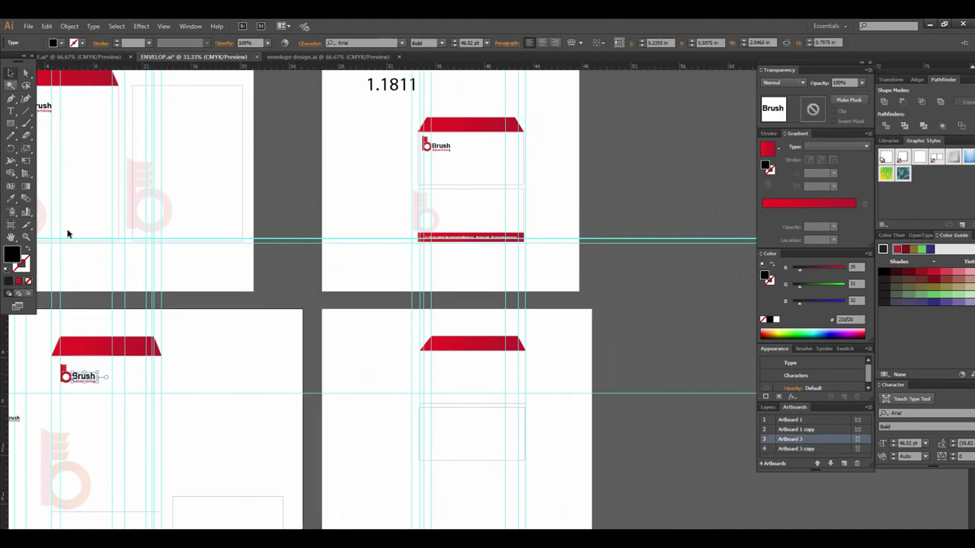
pyautogui.moveTo(83, 376); pyautogui.dragTo(80, 374)
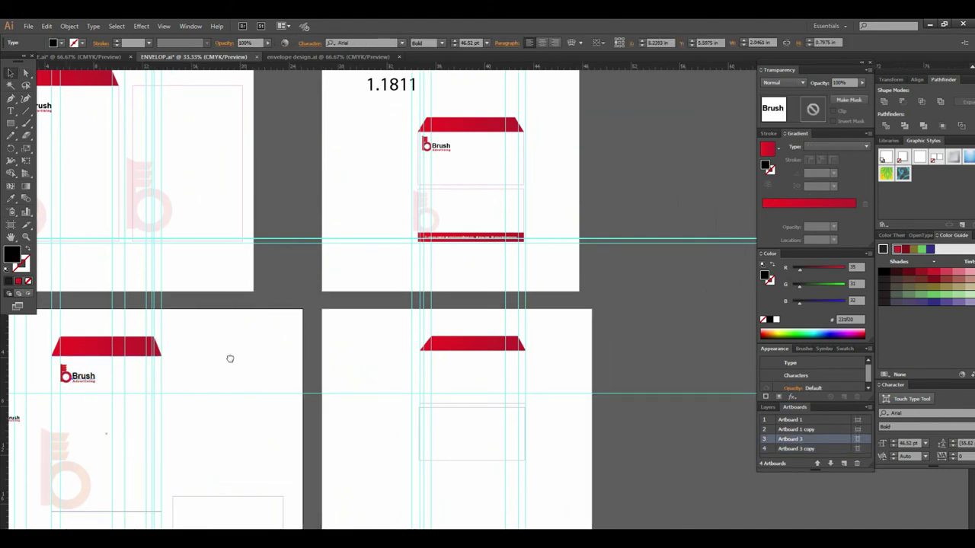
# - Copy the small Brush logo group onto the fourth envelope and bring it to the front
pyautogui.hscroll(-2, 111, 389)
pyautogui.scroll(-1, 112, 389)
pyautogui.click(93, 399)
pyautogui.moveTo(48, 315)
pyautogui.mouseDown()
pyautogui.moveTo(76, 341)
pyautogui.moveTo(526, 354)
pyautogui.mouseUp()
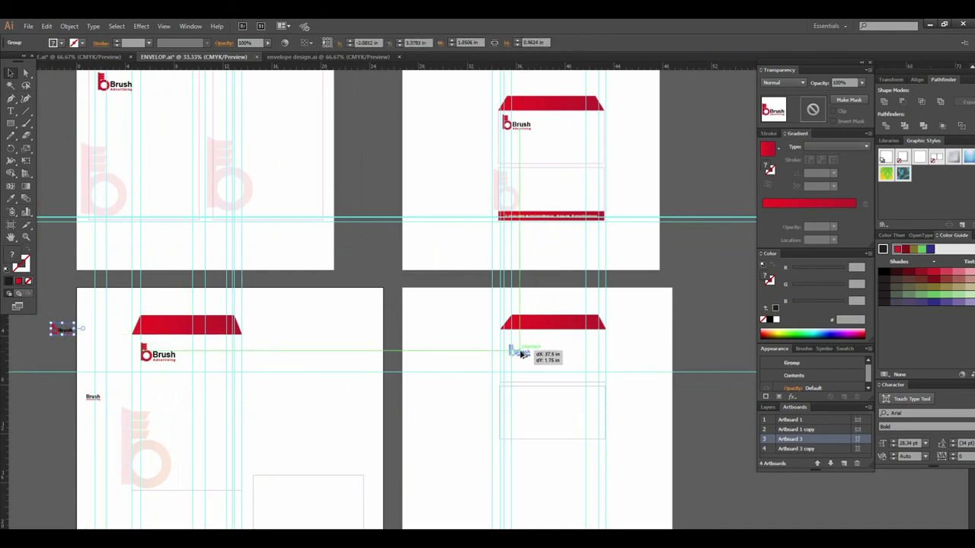
pyautogui.click(546, 352)
pyautogui.click(479, 276)
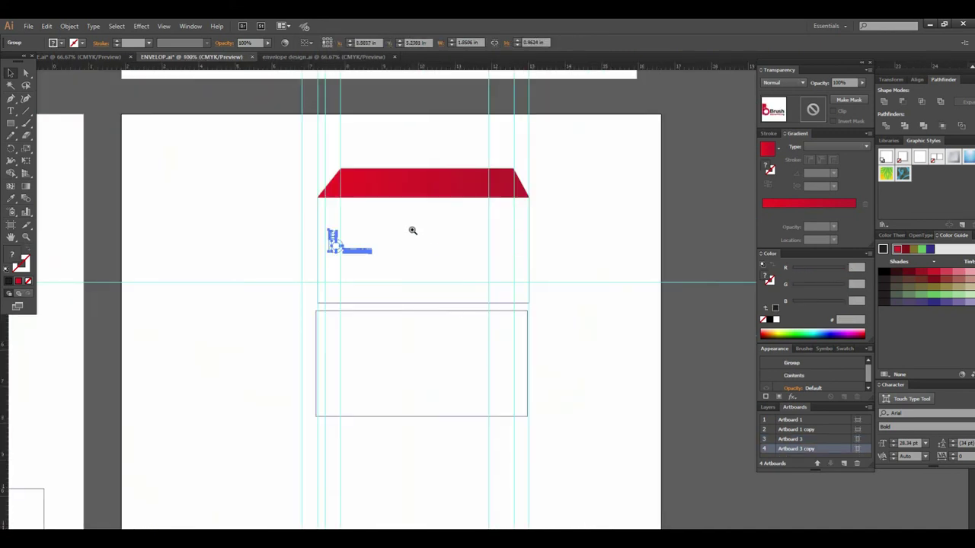
pyautogui.click(412, 228)
pyautogui.click(460, 348)
pyautogui.rightClick(460, 348)
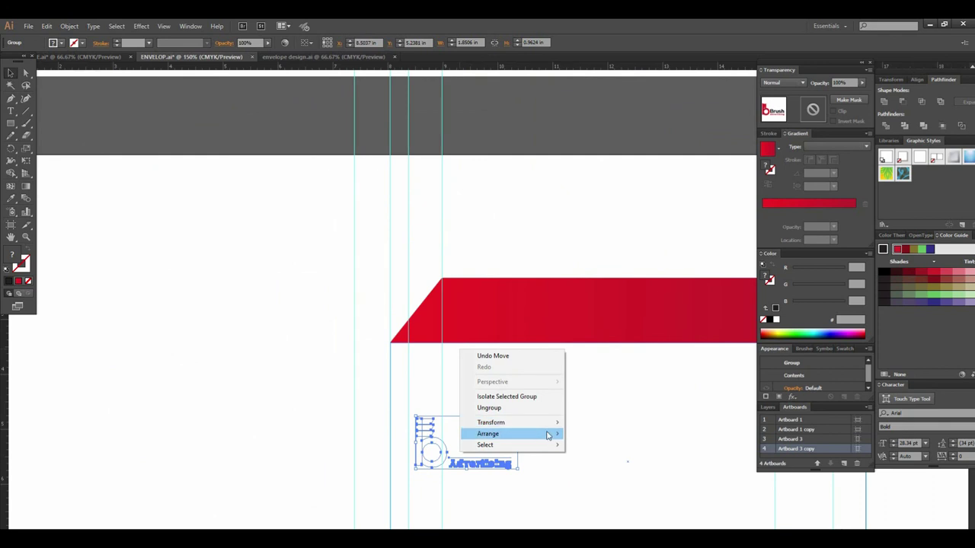
pyautogui.click(576, 435)
# - Scale the copied logo up so it sits just below the red flap
pyautogui.moveTo(528, 445)
pyautogui.mouseDown()
pyautogui.moveTo(446, 440)
pyautogui.moveTo(425, 400)
pyautogui.moveTo(311, 343)
pyautogui.moveTo(292, 347)
pyautogui.mouseUp()
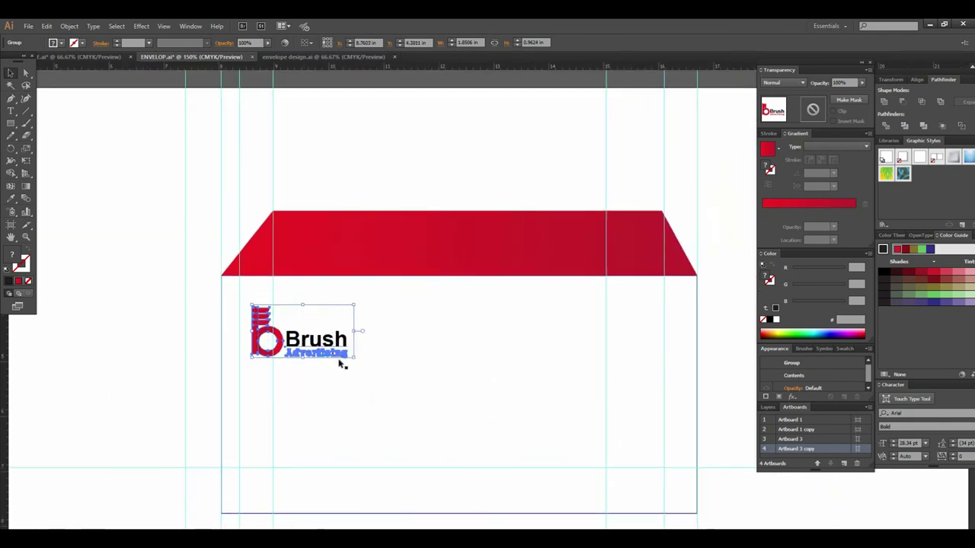
pyautogui.moveTo(355, 361); pyautogui.dragTo(366, 367)
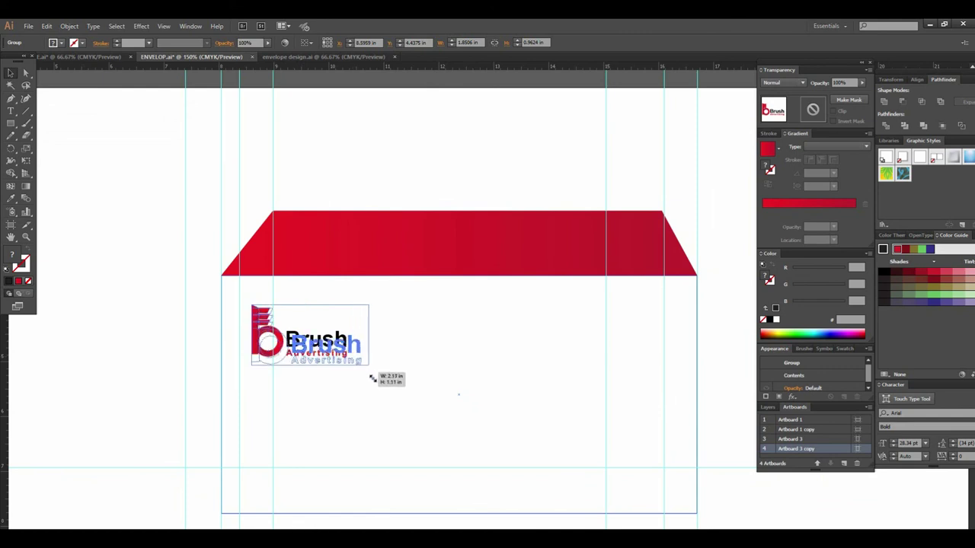
pyautogui.click(165, 378)
pyautogui.click(314, 356)
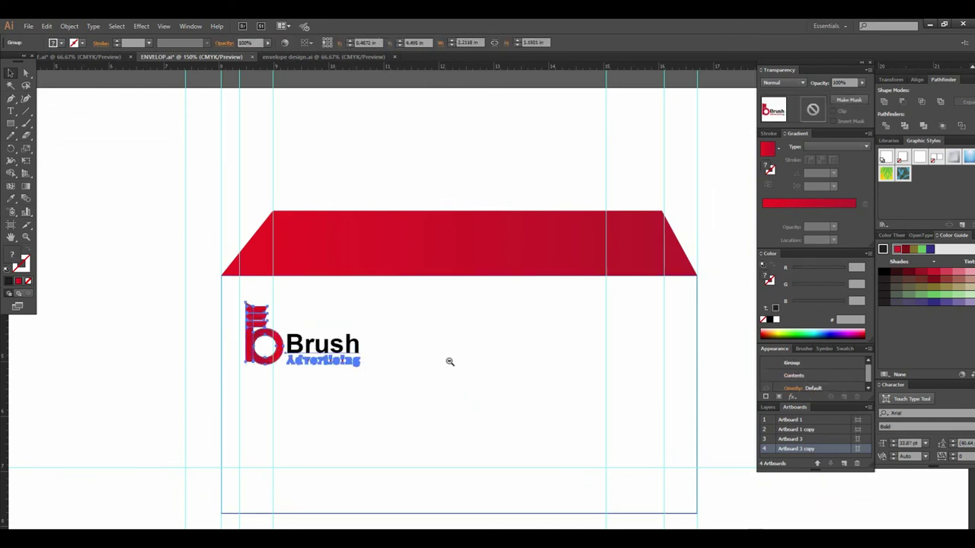
pyautogui.hotkey('ctrl', '-')
pyautogui.hotkey('ctrl', '-')
pyautogui.hotkey('ctrl', '-')
pyautogui.hotkey('ctrl', '-')
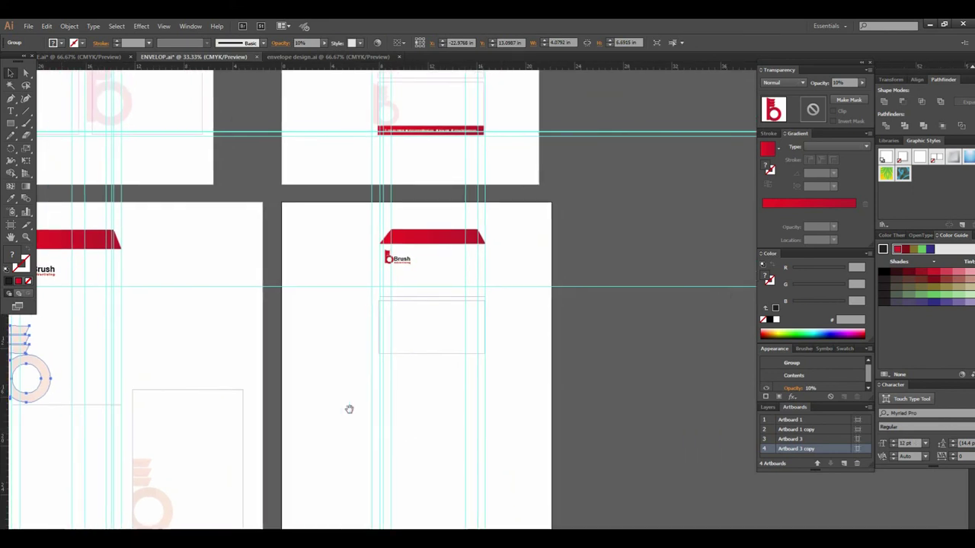
# - Copy the faint watermark b onto the fourth envelope and shrink it to a small size
pyautogui.click(50, 372)
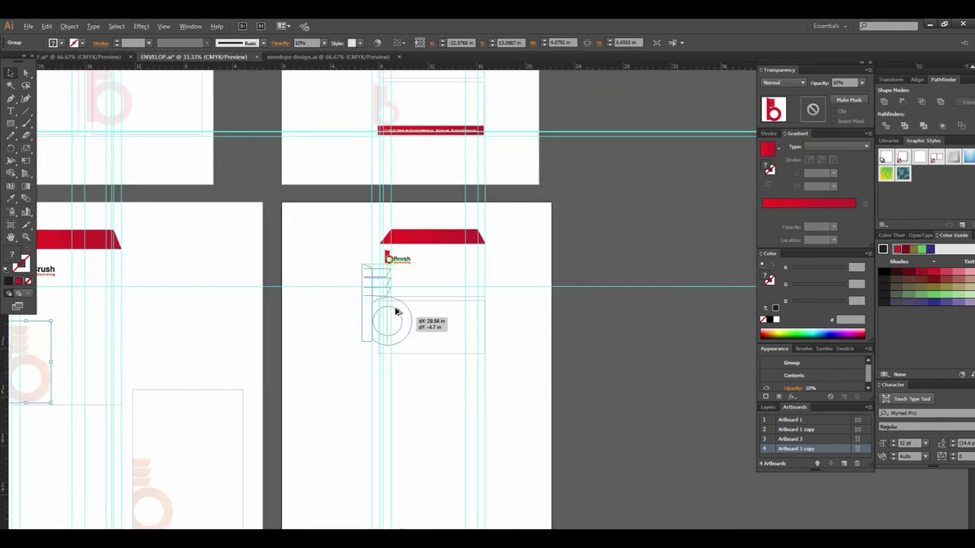
pyautogui.moveTo(53, 377); pyautogui.dragTo(384, 298)
pyautogui.hotkey('ctrl', '+')
pyautogui.hotkey('ctrl', '+')
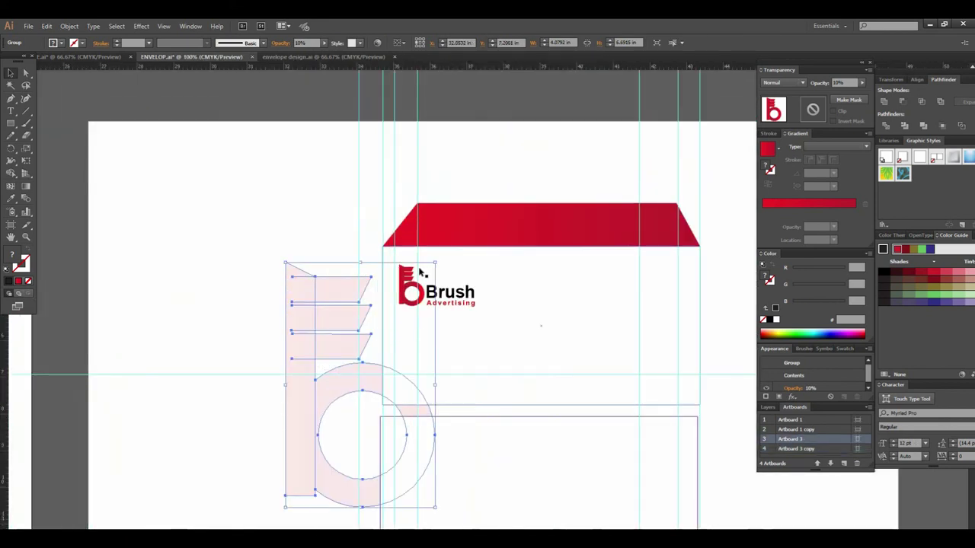
pyautogui.moveTo(436, 264); pyautogui.dragTo(290, 349)
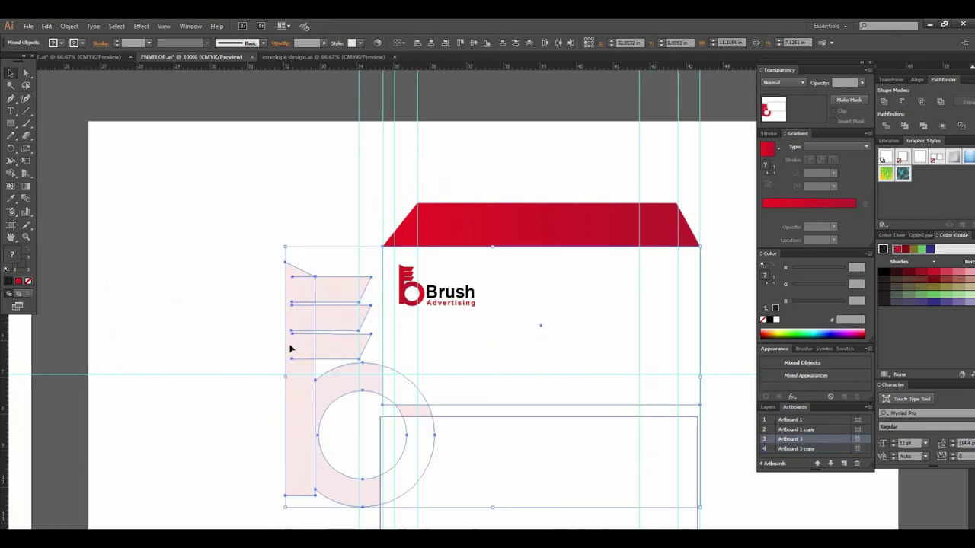
pyautogui.click(320, 327)
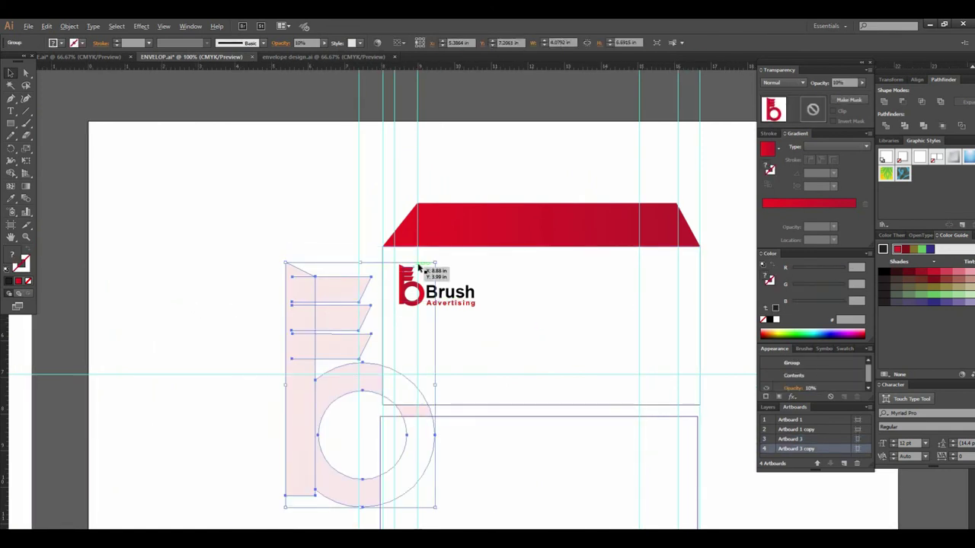
pyautogui.moveTo(436, 264); pyautogui.dragTo(372, 308)
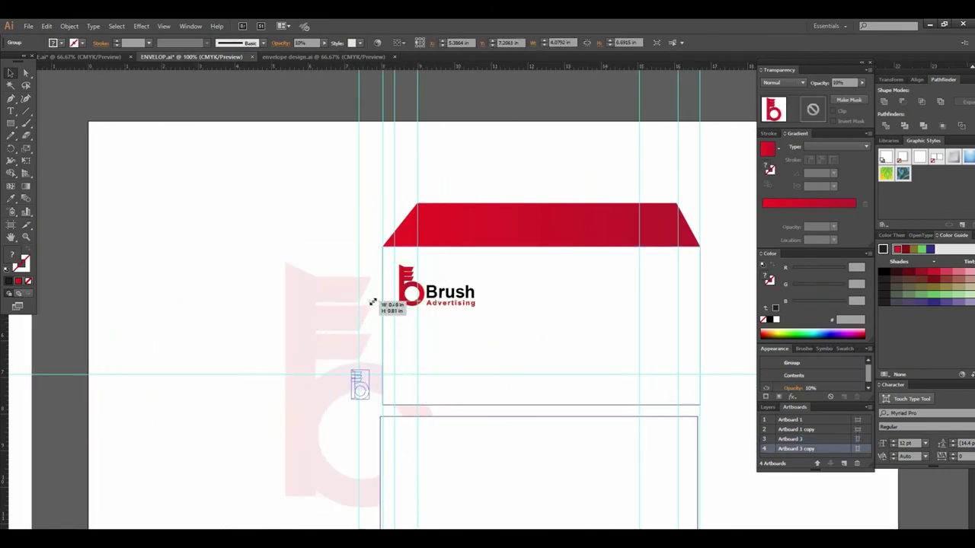
# - Bring the watermark b to the front and position it under the Brush logo
pyautogui.rightClick(364, 388)
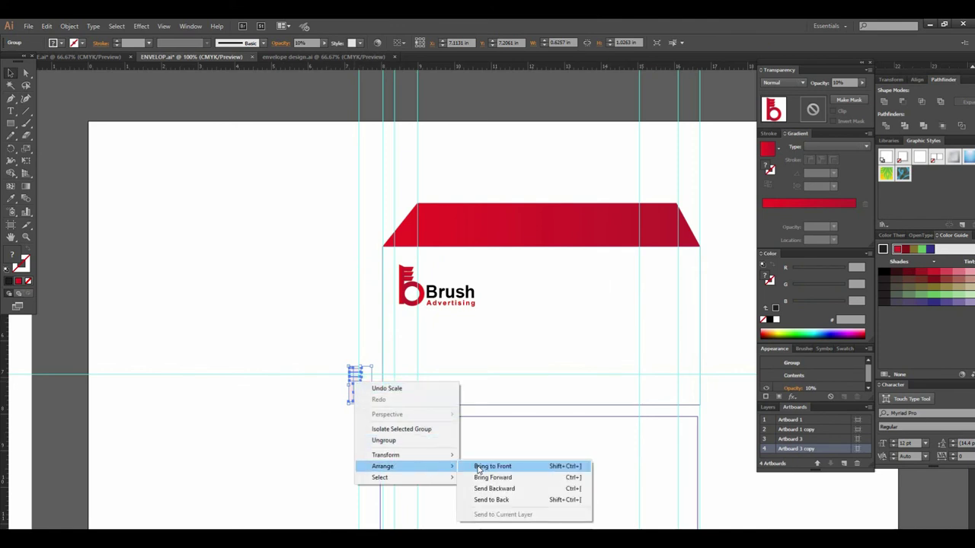
pyautogui.moveTo(383, 466)
pyautogui.click(476, 465)
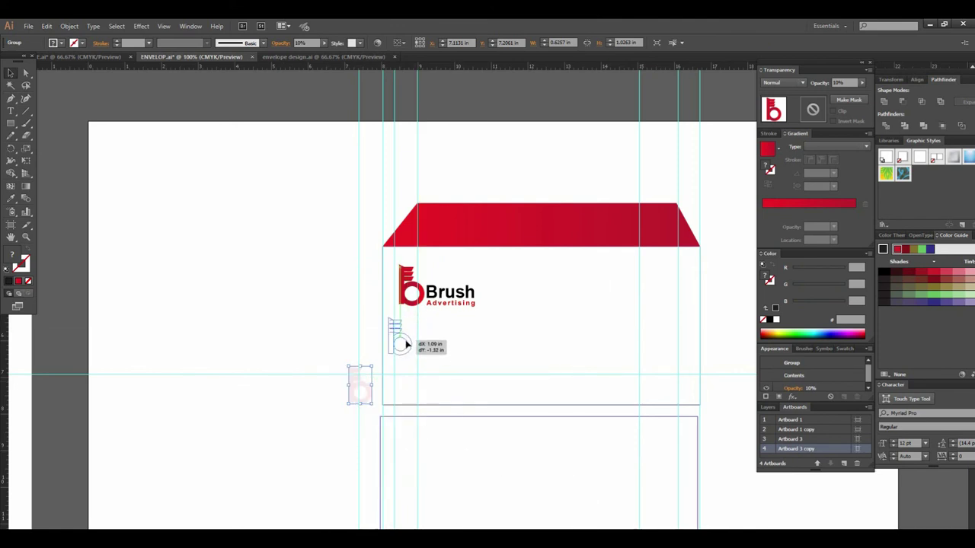
pyautogui.moveTo(423, 343)
pyautogui.mouseDown()
pyautogui.moveTo(406, 344)
pyautogui.moveTo(421, 389)
pyautogui.mouseUp()
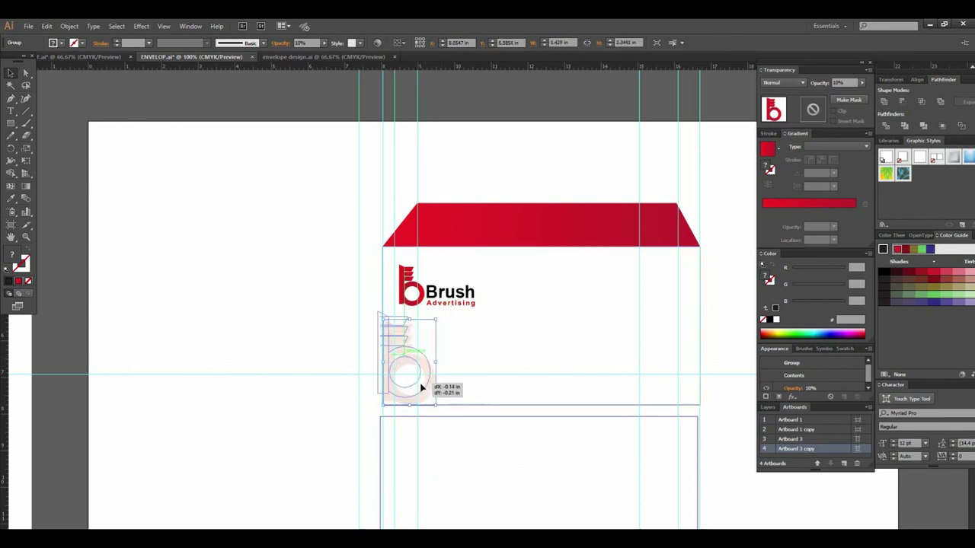
pyautogui.moveTo(421, 388)
pyautogui.mouseDown()
pyautogui.moveTo(387, 399)
pyautogui.moveTo(323, 323)
pyautogui.mouseUp()
pyautogui.click(396, 396)
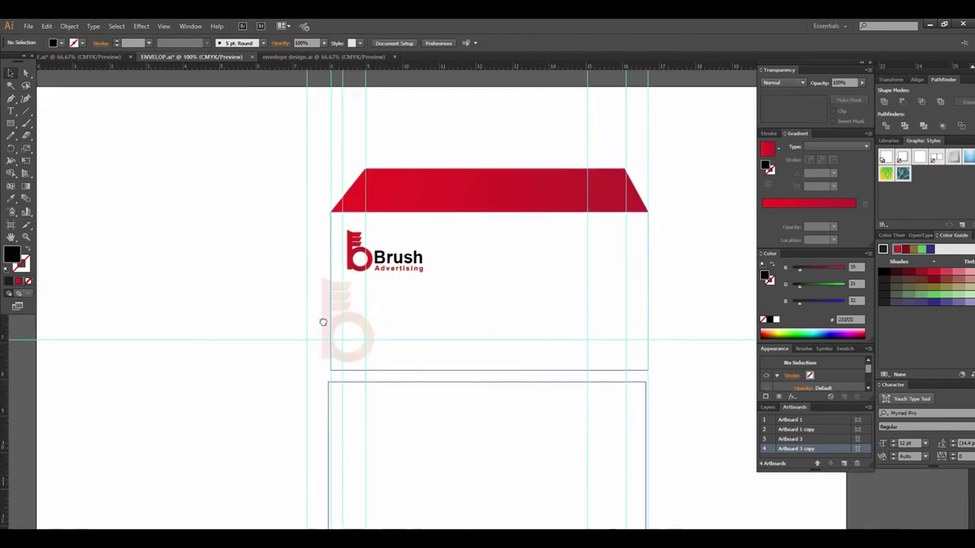
pyautogui.keyDown('alt'); pyautogui.click(559, 339); pyautogui.keyUp('alt')
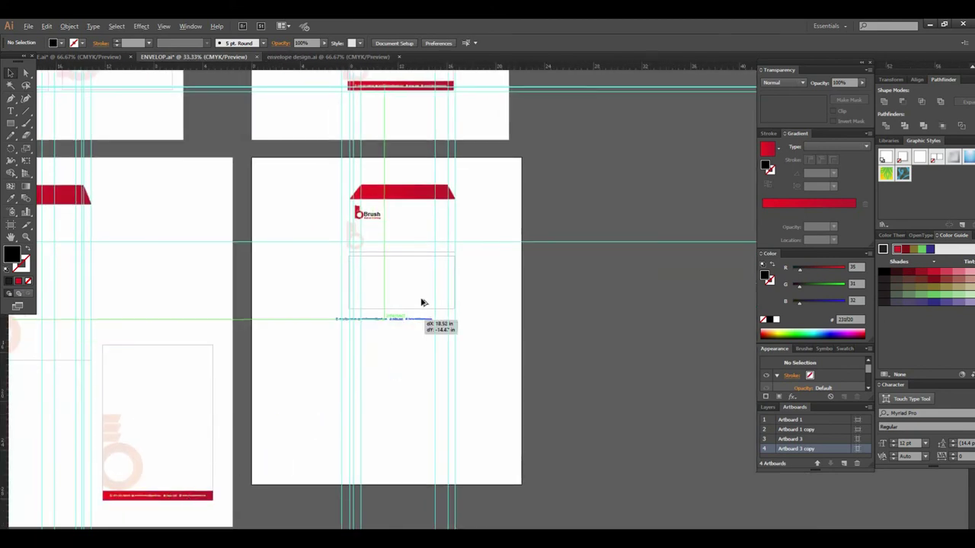
# - Move the red contact bar group onto the fourth envelope and bring it to the front
pyautogui.moveTo(190, 501); pyautogui.dragTo(437, 311)
pyautogui.click(190, 493)
pyautogui.moveTo(214, 495); pyautogui.dragTo(457, 307)
pyautogui.scroll(1, 465, 306)
pyautogui.scroll(2, 457, 306)
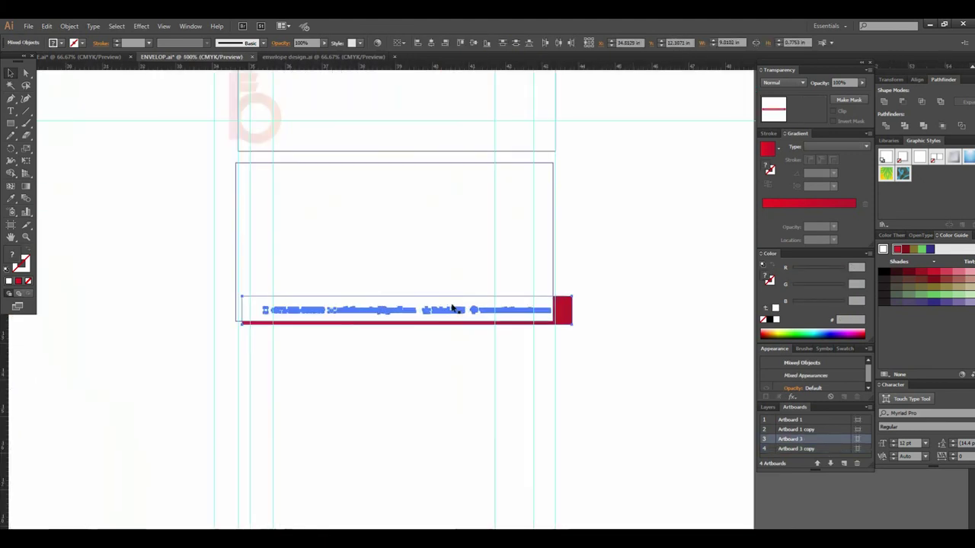
pyautogui.rightClick(452, 306)
pyautogui.click(577, 389)
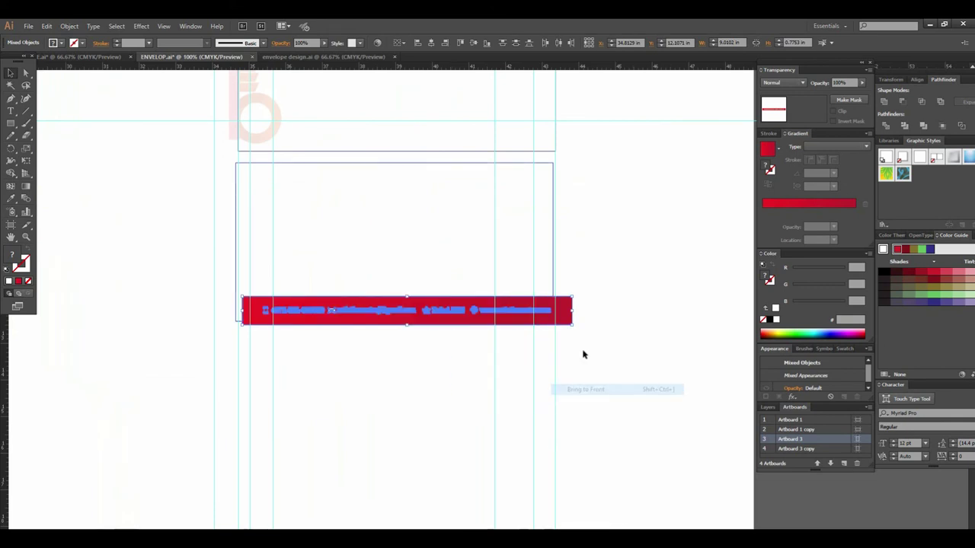
# - Align the red bar with the envelope's left edge and narrow it to the envelope's width
pyautogui.moveTo(514, 323); pyautogui.dragTo(509, 319)
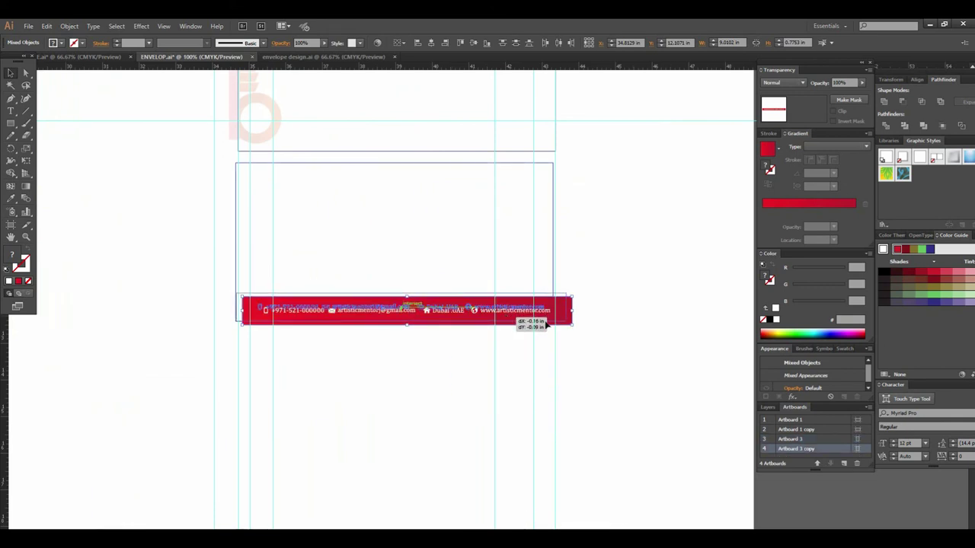
pyautogui.moveTo(568, 323); pyautogui.dragTo(559, 331)
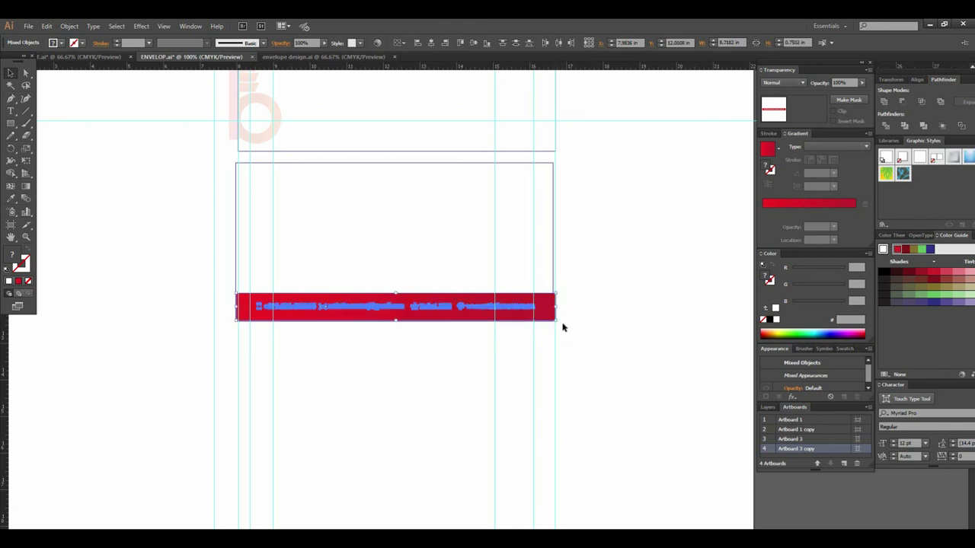
pyautogui.click(556, 349)
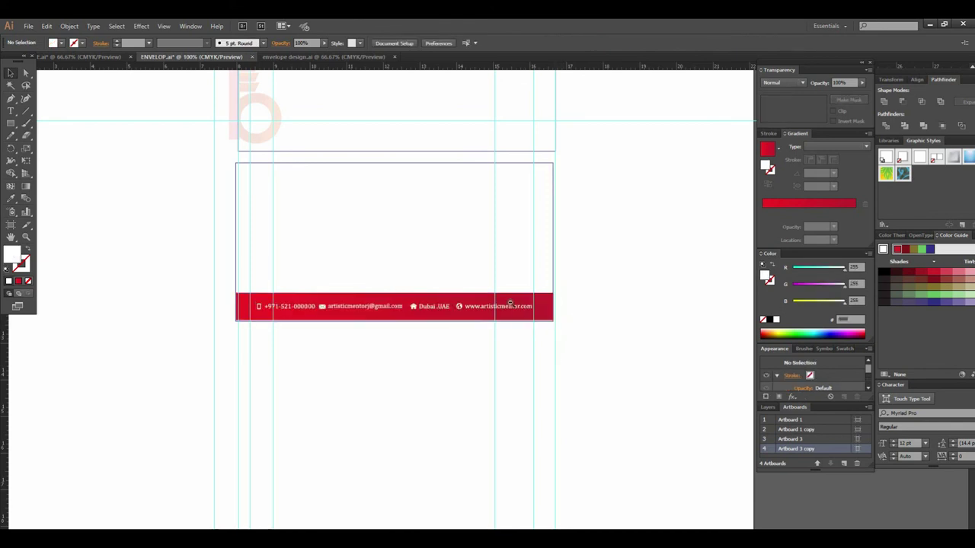
pyautogui.hotkey('ctrl', '-')
pyautogui.keyDown('alt'); pyautogui.click(502, 302); pyautogui.keyUp('alt')
pyautogui.moveTo(419, 310)
pyautogui.mouseDown()
pyautogui.moveTo(500, 333)
pyautogui.moveTo(420, 413)
pyautogui.mouseUp()
pyautogui.keyDown('alt'); pyautogui.click(493, 326); pyautogui.keyUp('alt')
pyautogui.click(472, 353)
pyautogui.moveTo(476, 320)
pyautogui.mouseDown()
pyautogui.moveTo(476, 347)
pyautogui.moveTo(512, 382)
pyautogui.mouseUp()
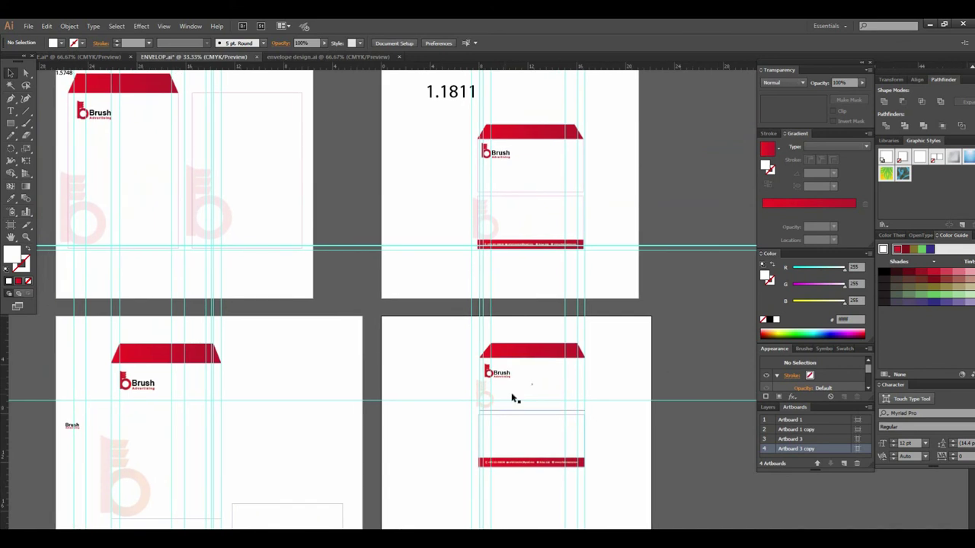
pyautogui.scroll(-1, 578, 472)
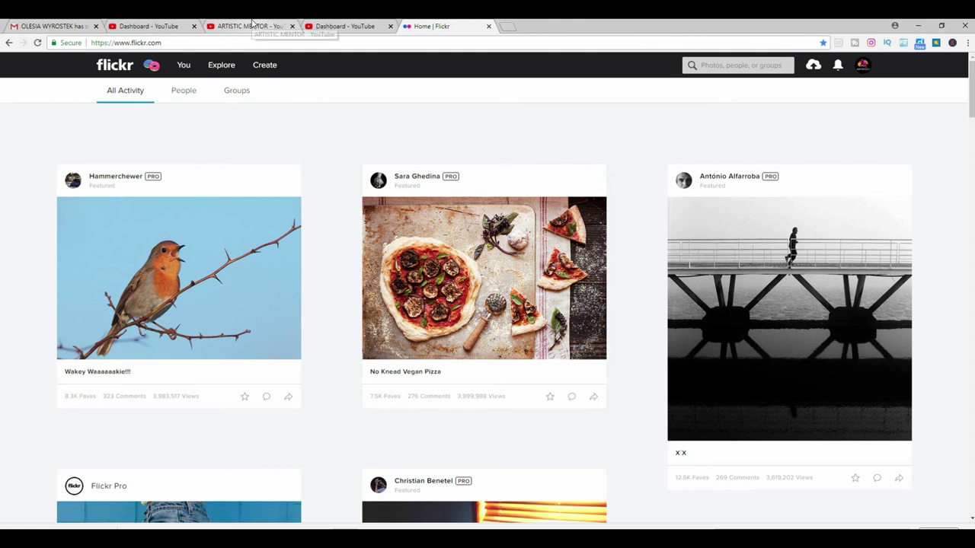
pyautogui.click(253, 26)
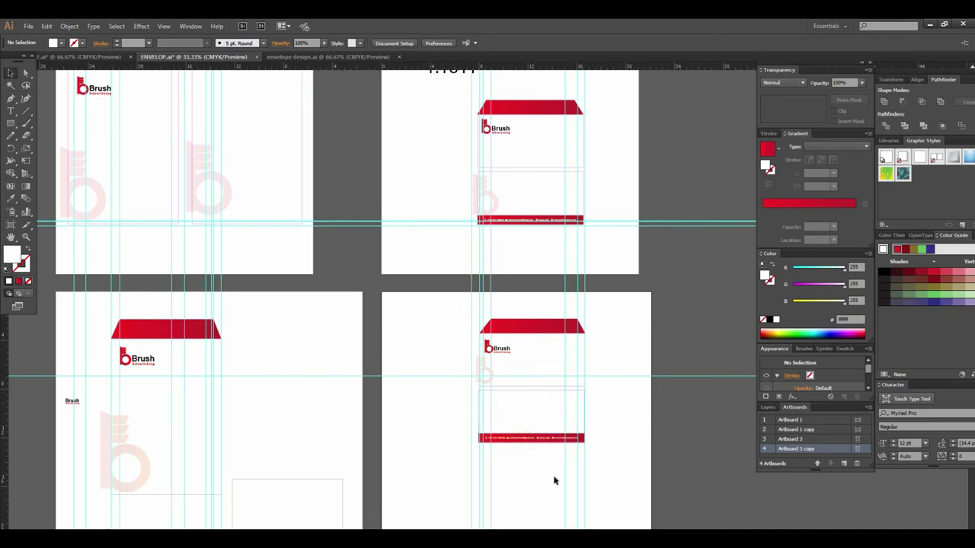
pyautogui.moveTo(431, 415)
pyautogui.mouseDown()
pyautogui.moveTo(476, 346)
pyautogui.moveTo(471, 341)
pyautogui.mouseUp()
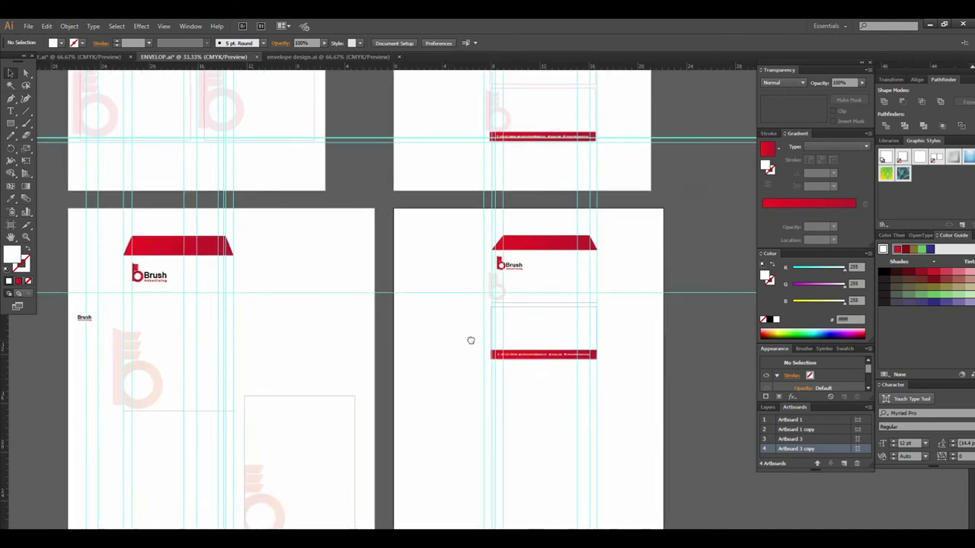